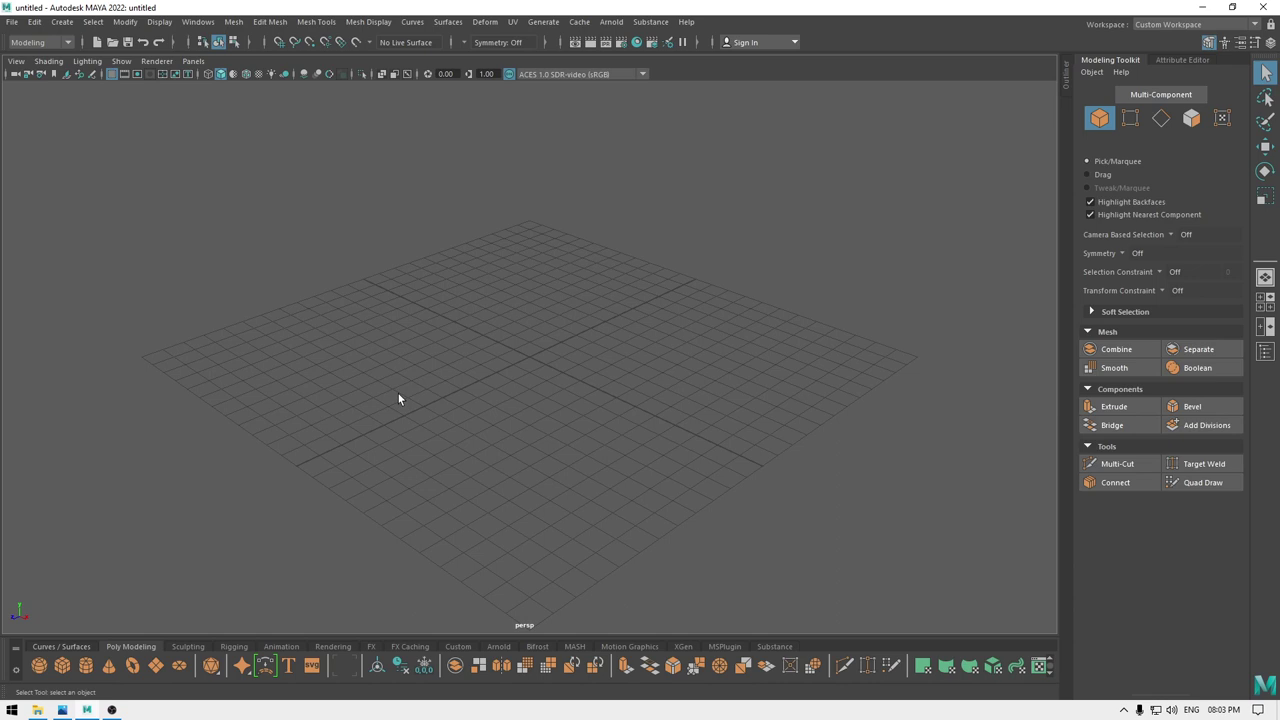
Create a polygon cube at the centre of the grid.
key("w")
left_click_drag(526, 424, 606, 265, "alt")
scroll(606, 265, "down", 4)
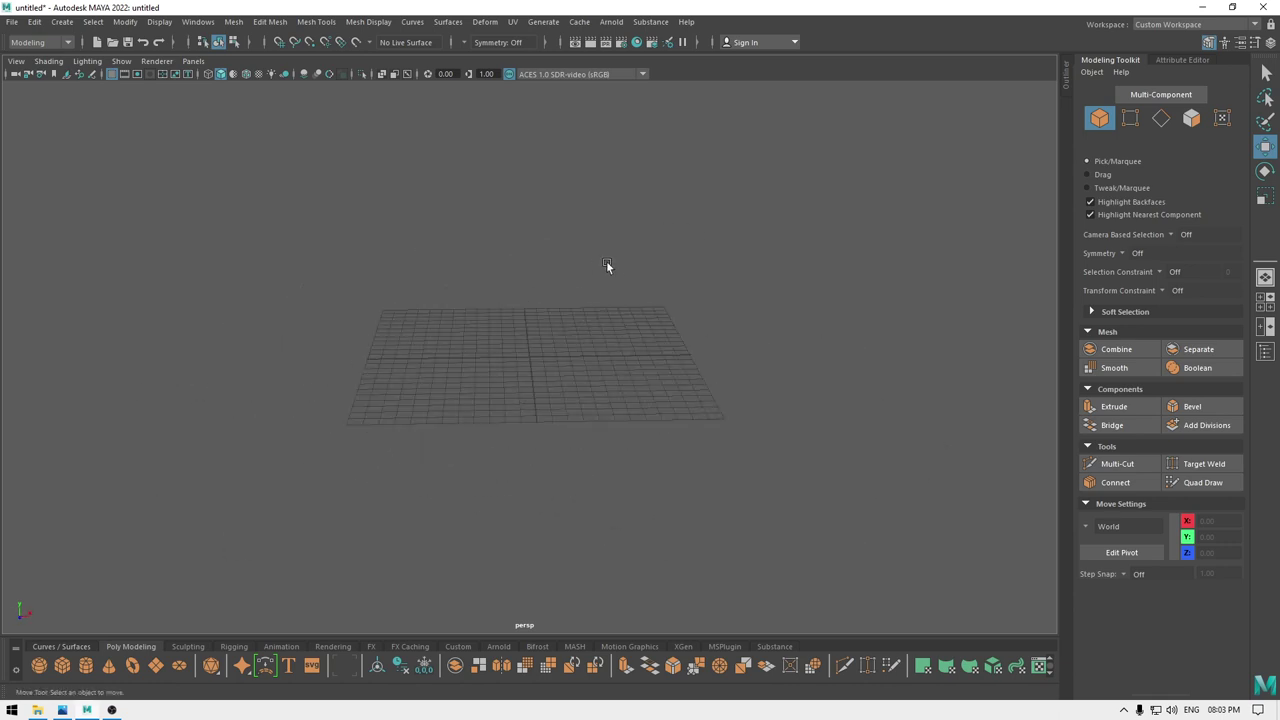
right_click(591, 259, "shift")
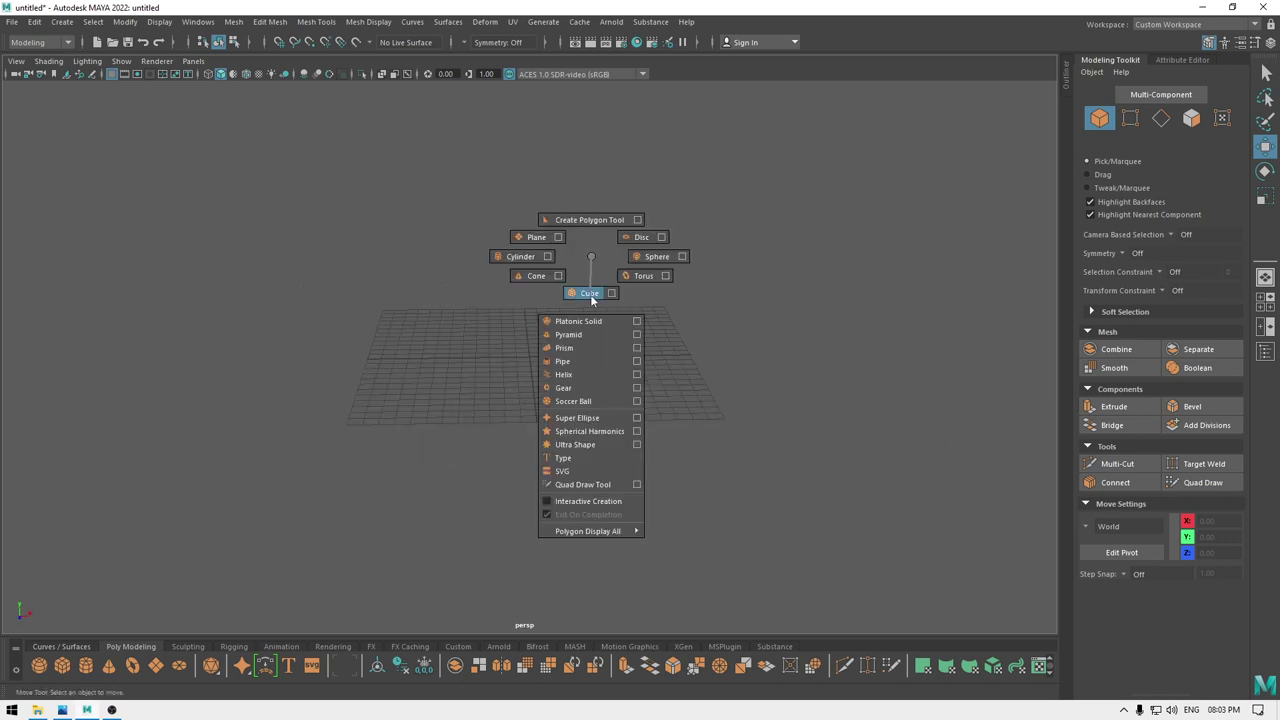
right_click_drag(591, 299, 591, 300, "shift")
left_click_drag(545, 312, 525, 392, "alt")
scroll(525, 392, "up", 2)
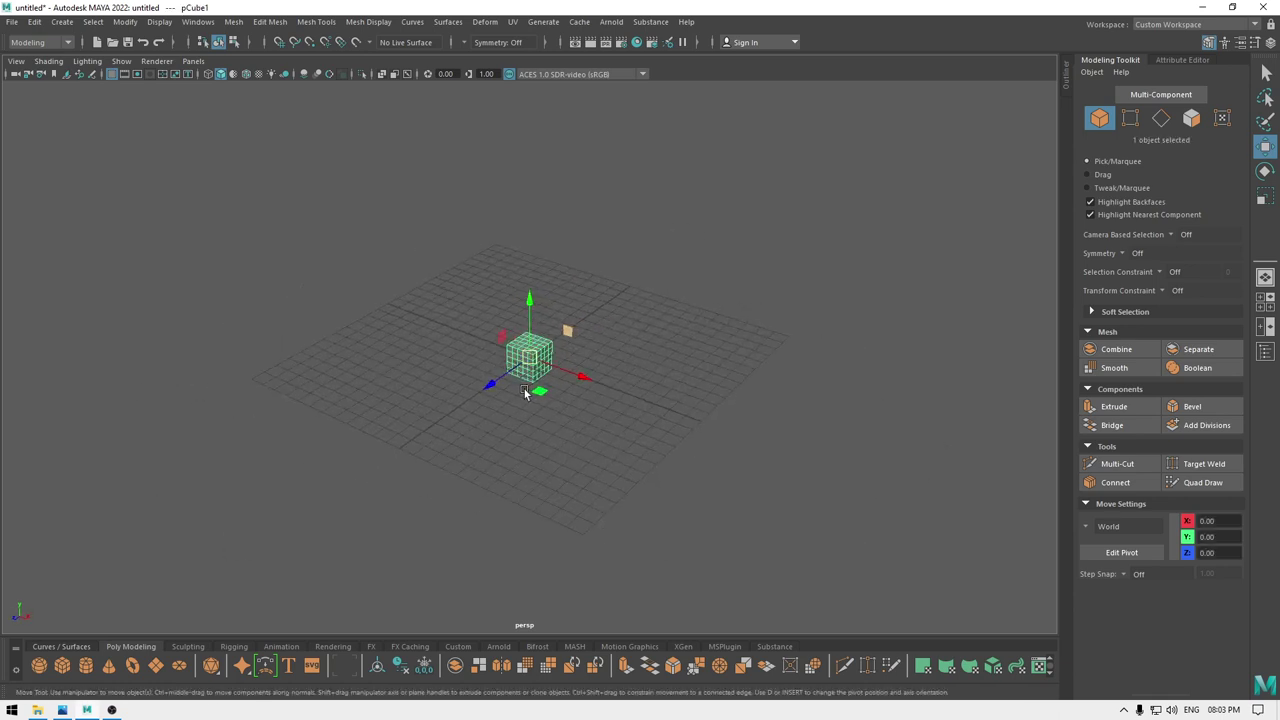
Set the cube's width, height and depth subdivisions to 1.
key("t")
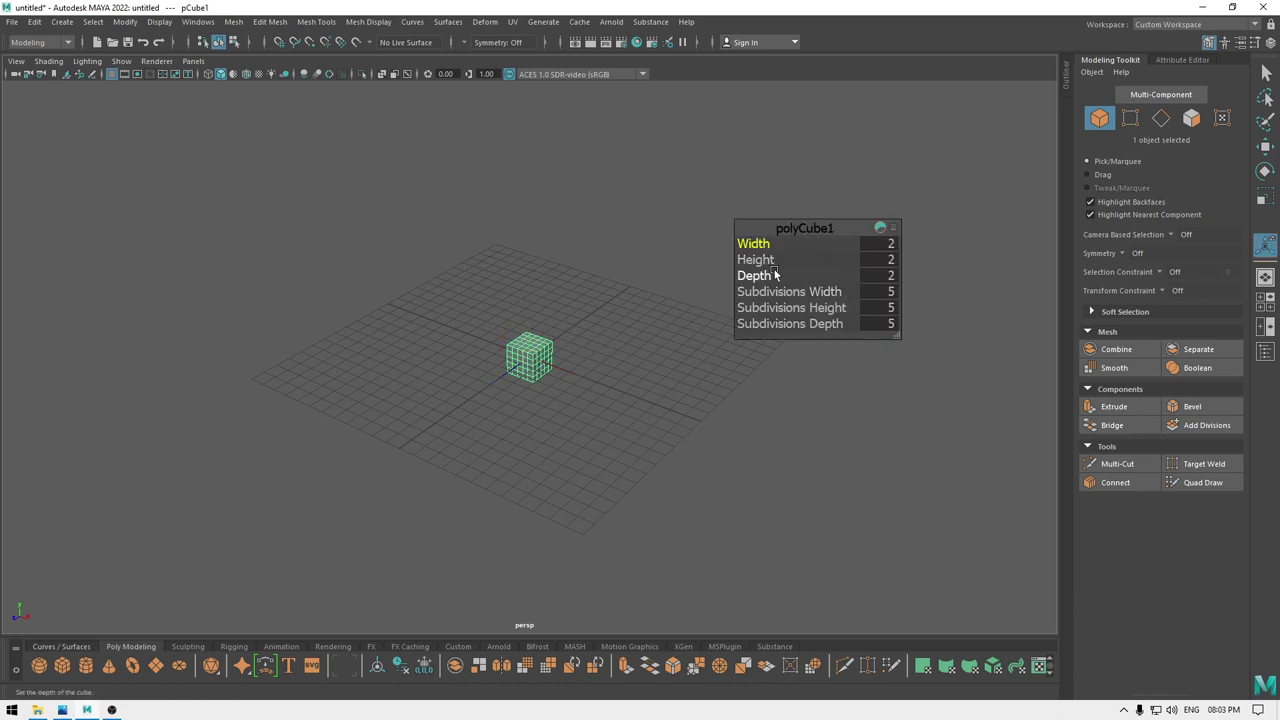
left_click_drag(777, 291, 705, 291)
left_click_drag(834, 308, 660, 330)
Set the cube's width to 50.
left_click_drag(753, 243, 1066, 252)
left_click_drag(725, 385, 801, 323, "alt")
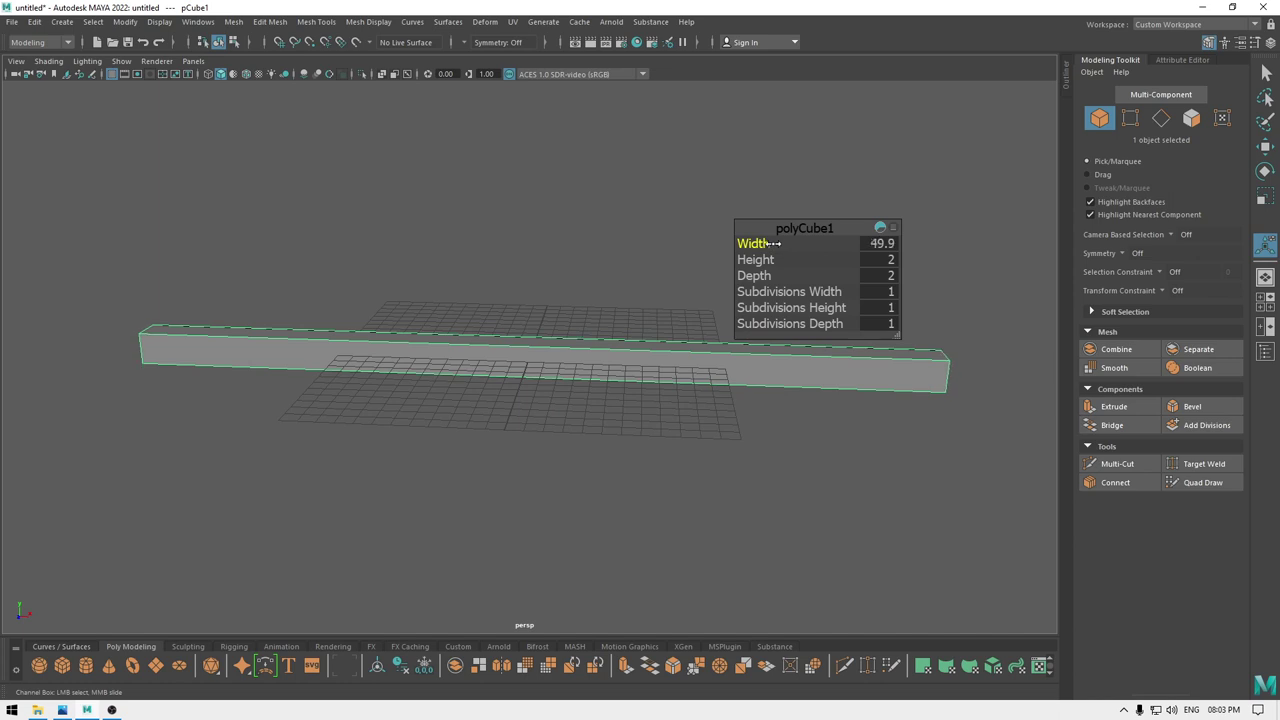
left_click(873, 250)
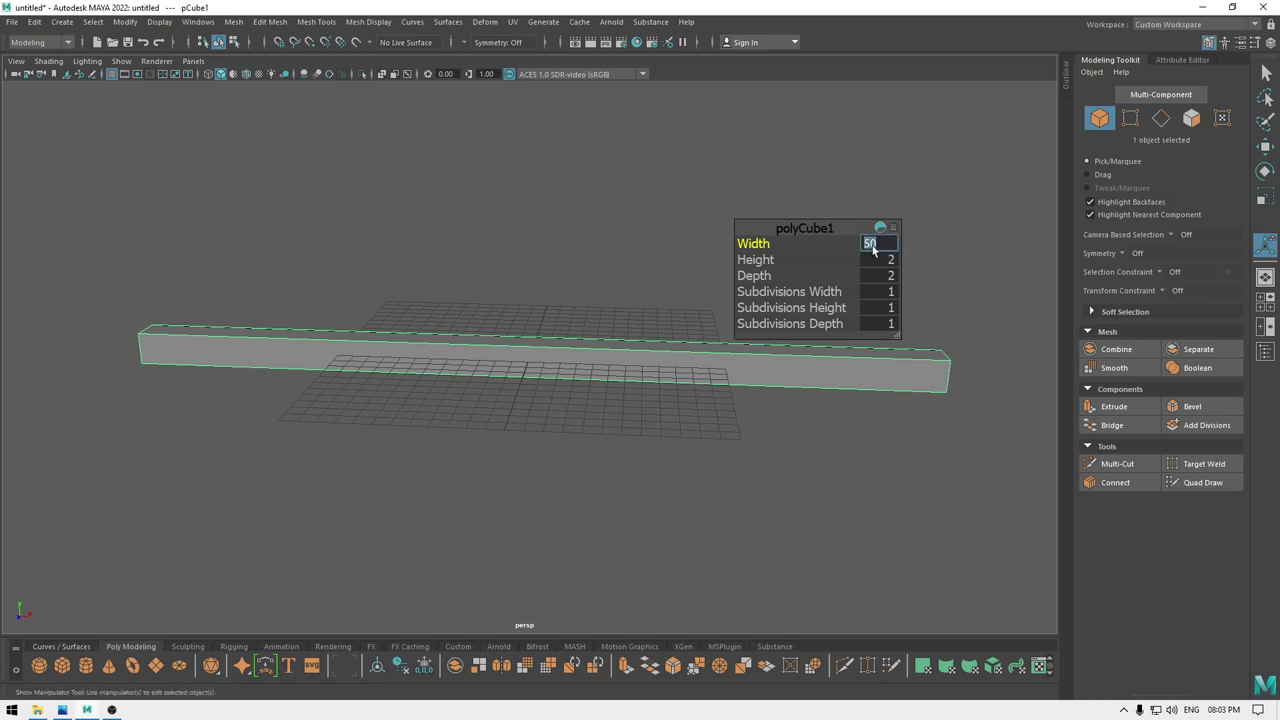
left_click_drag(774, 267, 694, 326, "alt")
Set the box's depth to 30.
left_click_drag(768, 274, 821, 269)
left_click_drag(562, 362, 503, 374, "alt")
left_click_drag(754, 275, 877, 275)
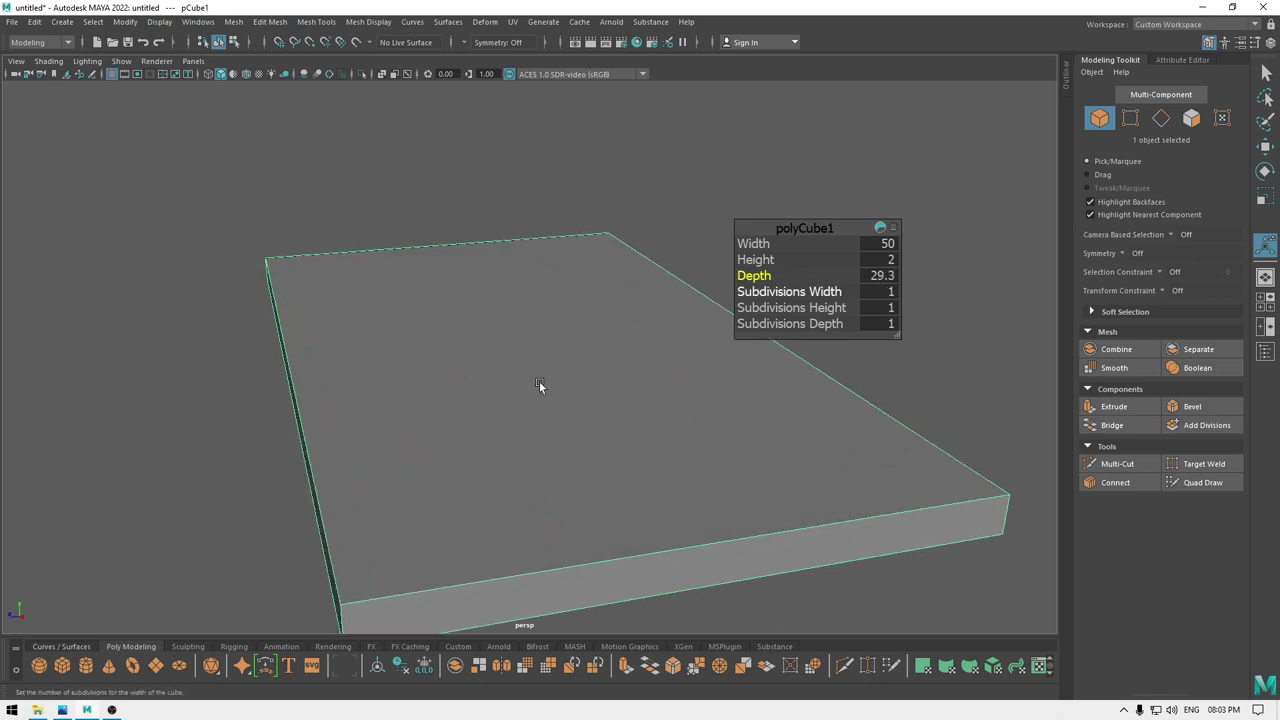
left_click_drag(484, 385, 555, 383, "alt")
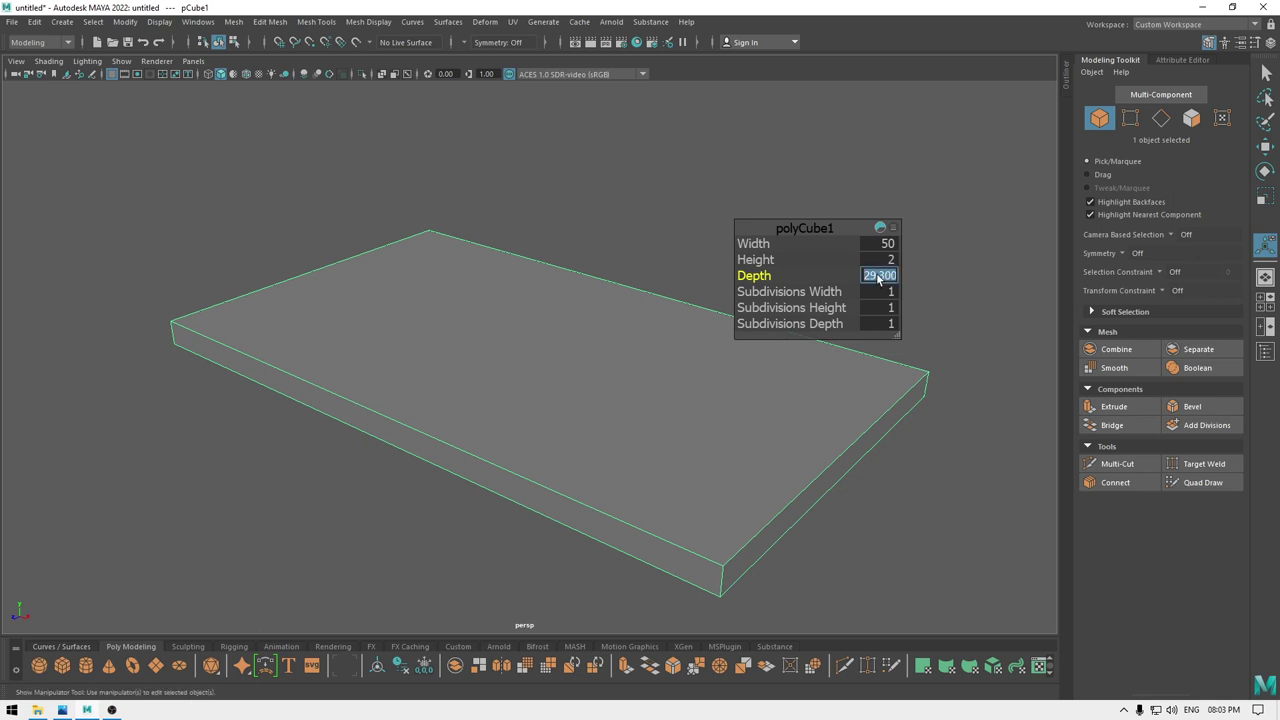
left_click(878, 279)
type("30")
key("Return")
left_click_drag(741, 345, 541, 384, "alt")
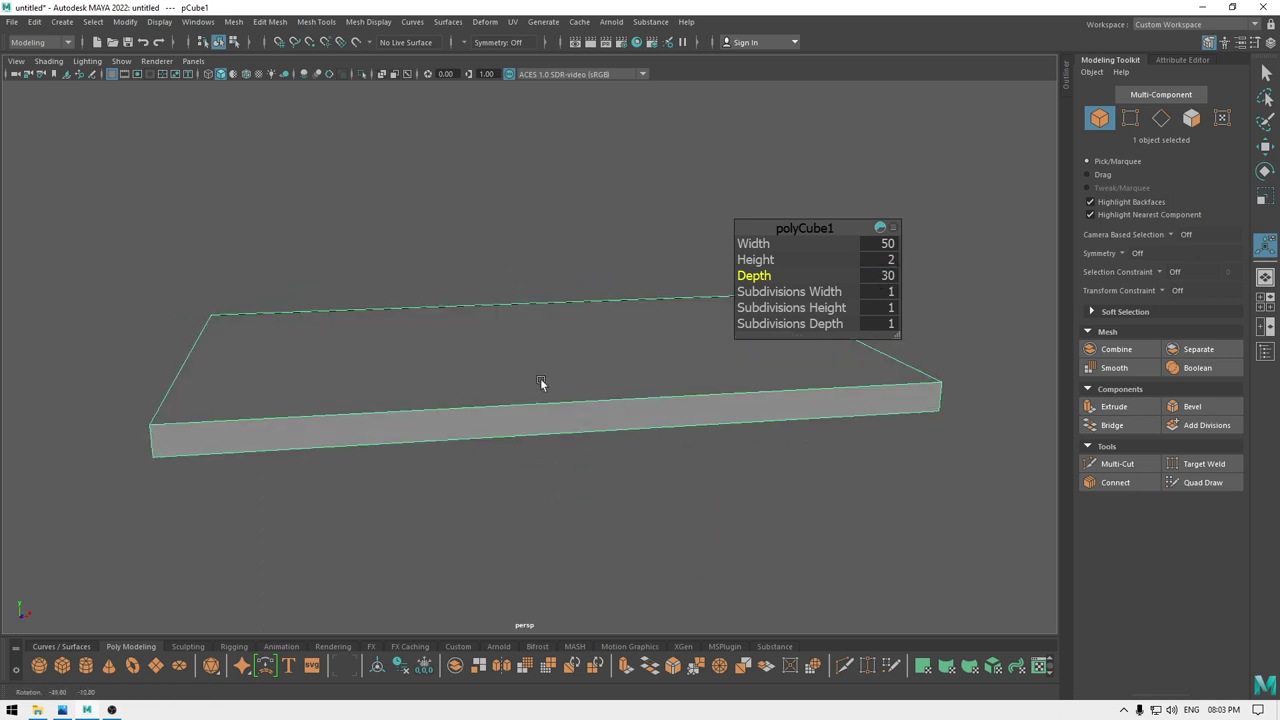
Set the box's height to 6.
left_click_drag(752, 260, 798, 260)
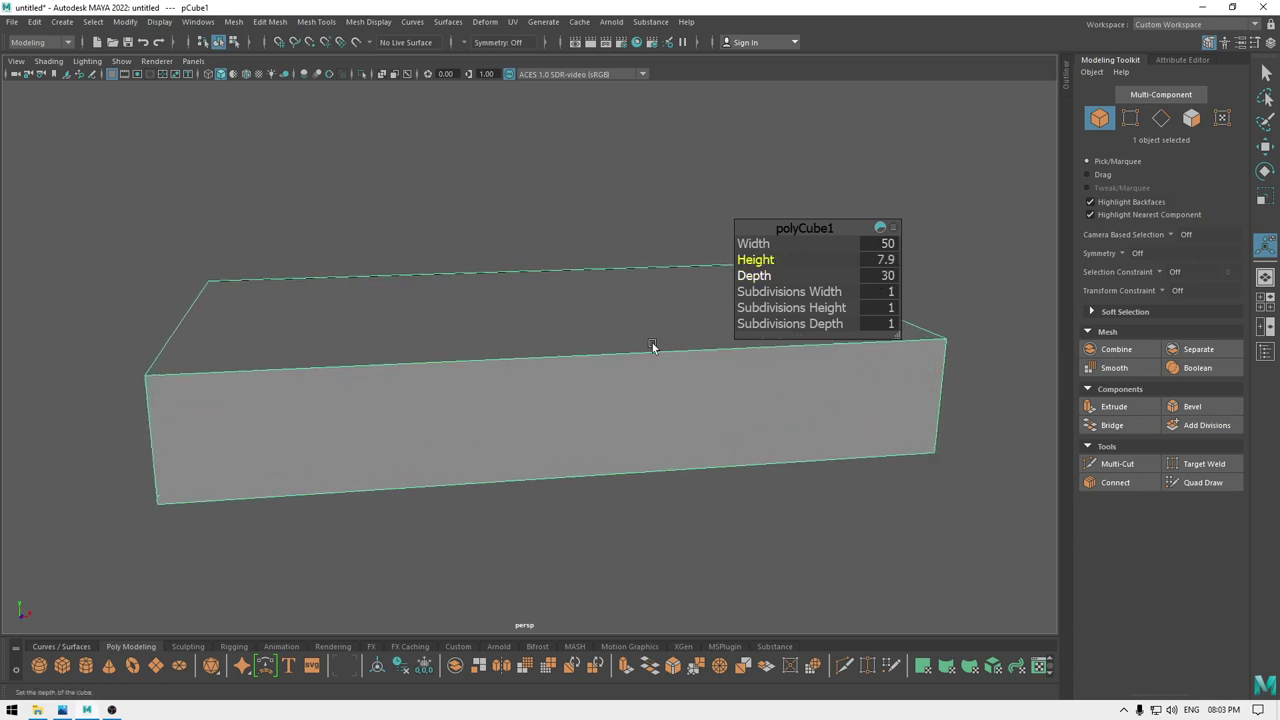
left_click_drag(654, 349, 505, 347, "alt")
left_click_drag(744, 264, 734, 264)
left_click_drag(593, 310, 720, 306, "alt")
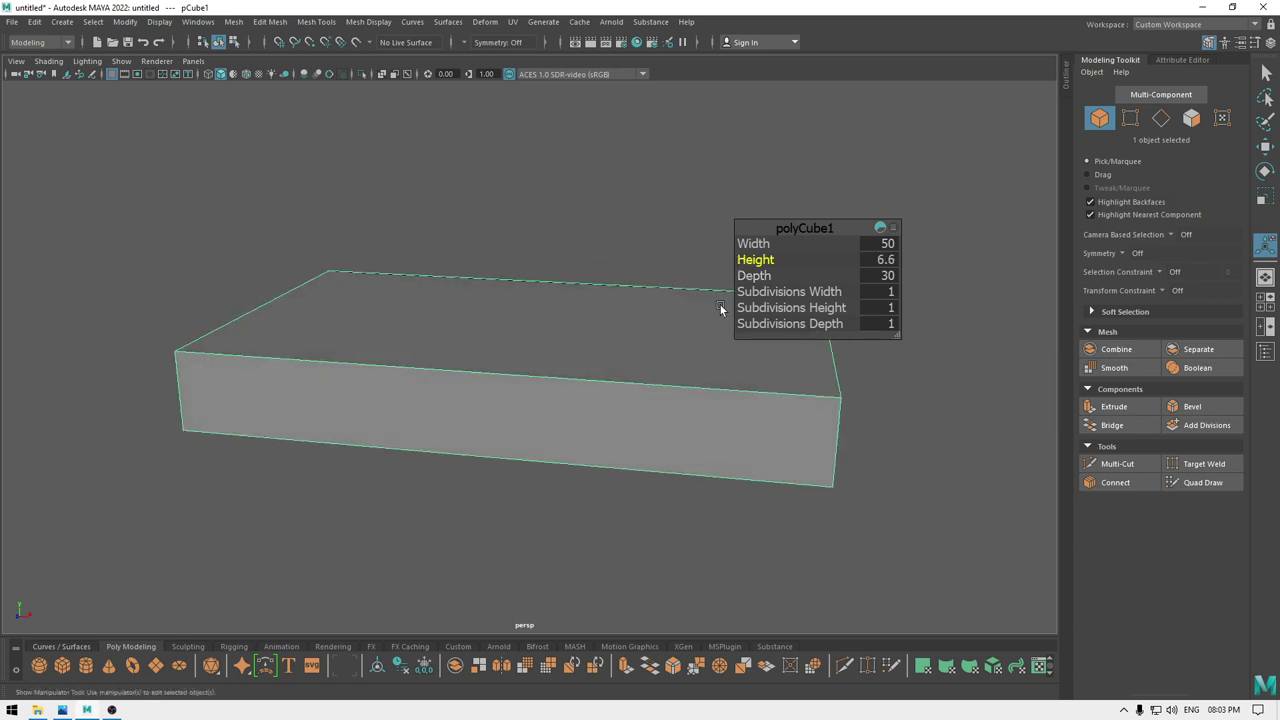
left_click(873, 265)
type("6")
key("Return")
left_click_drag(547, 391, 397, 363, "alt")
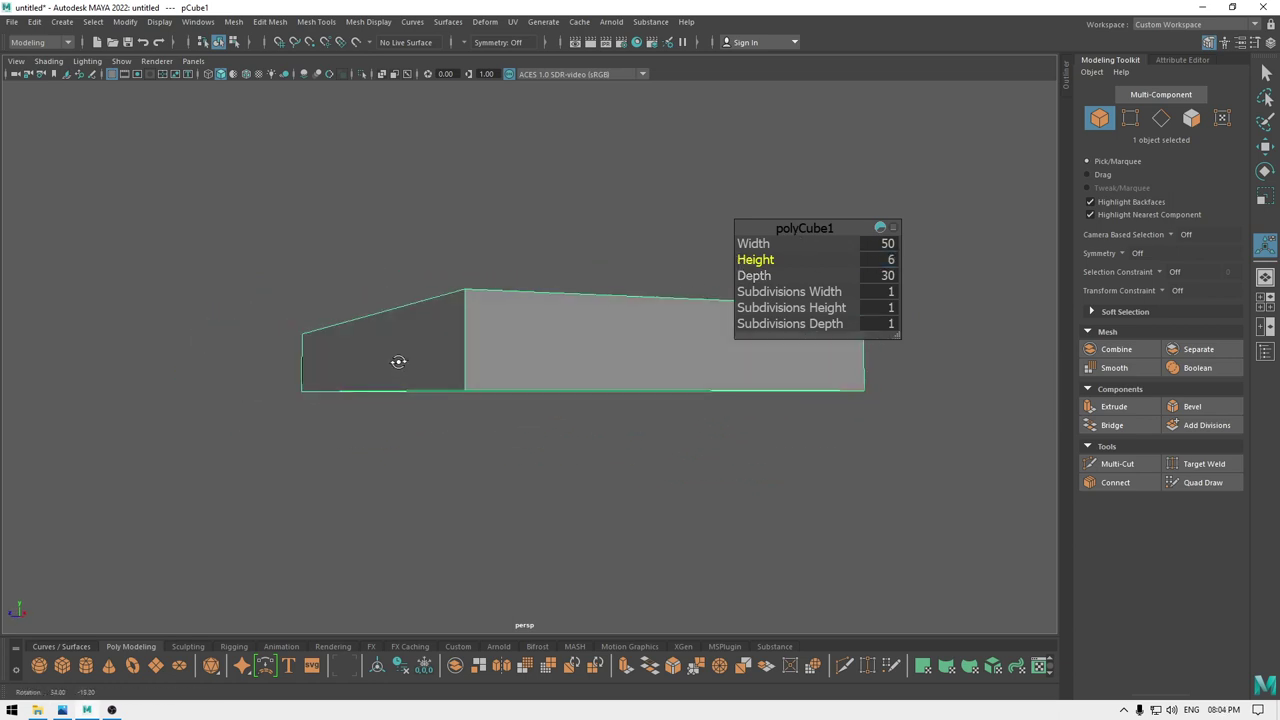
right_click_drag(398, 364, 449, 434, "alt")
left_click_drag(508, 345, 547, 387, "alt")
Duplicate the box, raise the copy to about Y 8.86 and display wireframe edges on the shaded objects.
key("w")
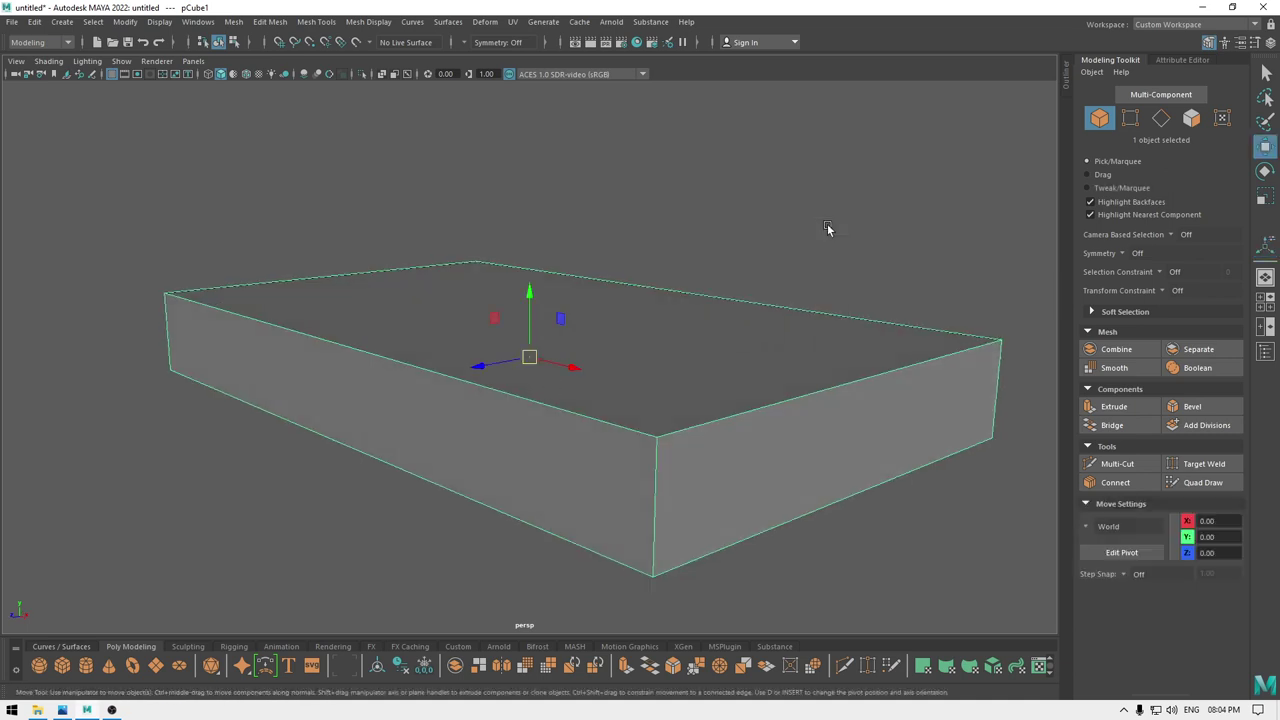
left_click_drag(829, 229, 464, 394, "alt")
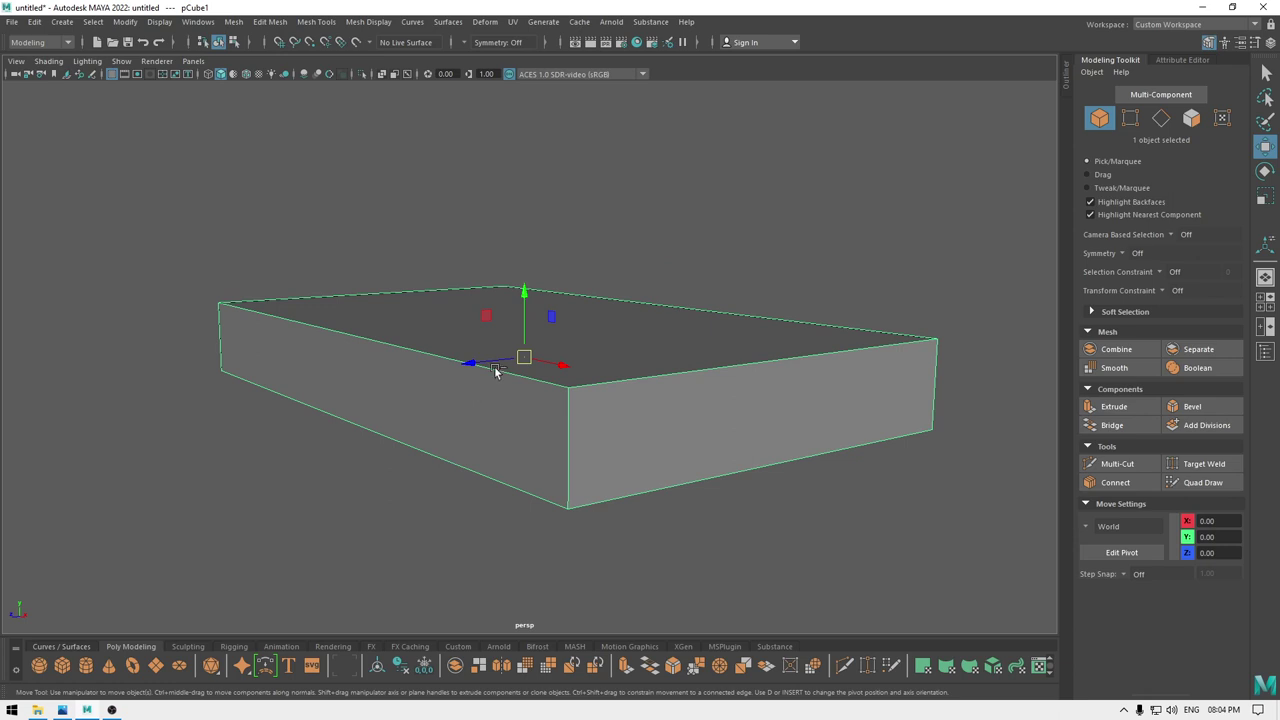
key("ctrl+d")
left_click_drag(529, 286, 505, 161)
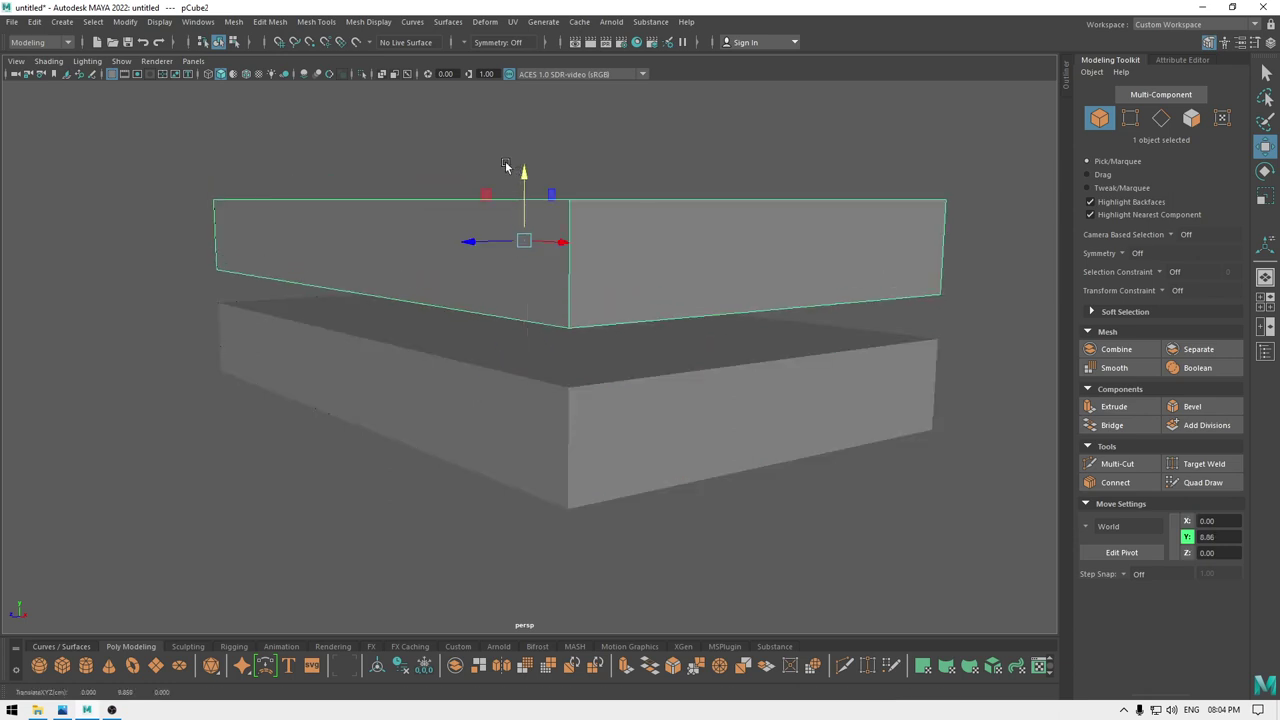
left_click(245, 75)
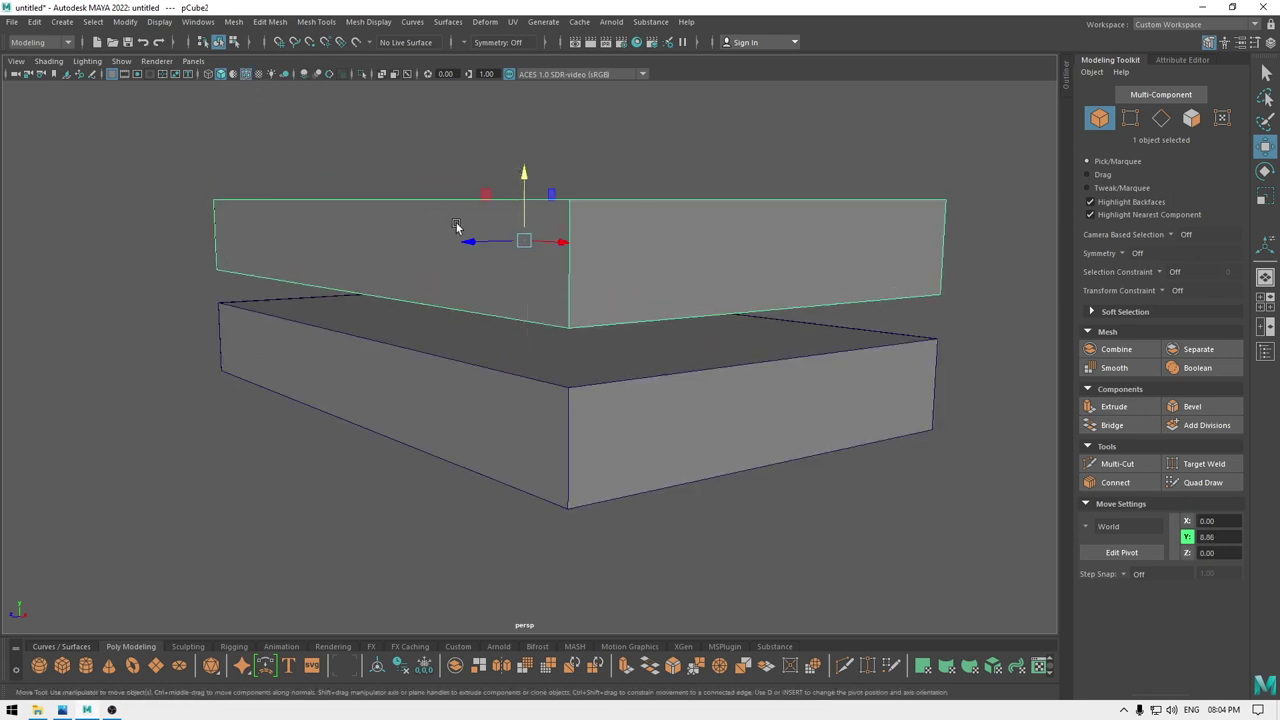
Flatten the upper copy into a thin slab and lower it to about Y 3.34 so it rests on the box.
key("r")
left_click_drag(524, 173, 527, 272)
key("space")
key("w")
scroll(504, 119, "down", 2)
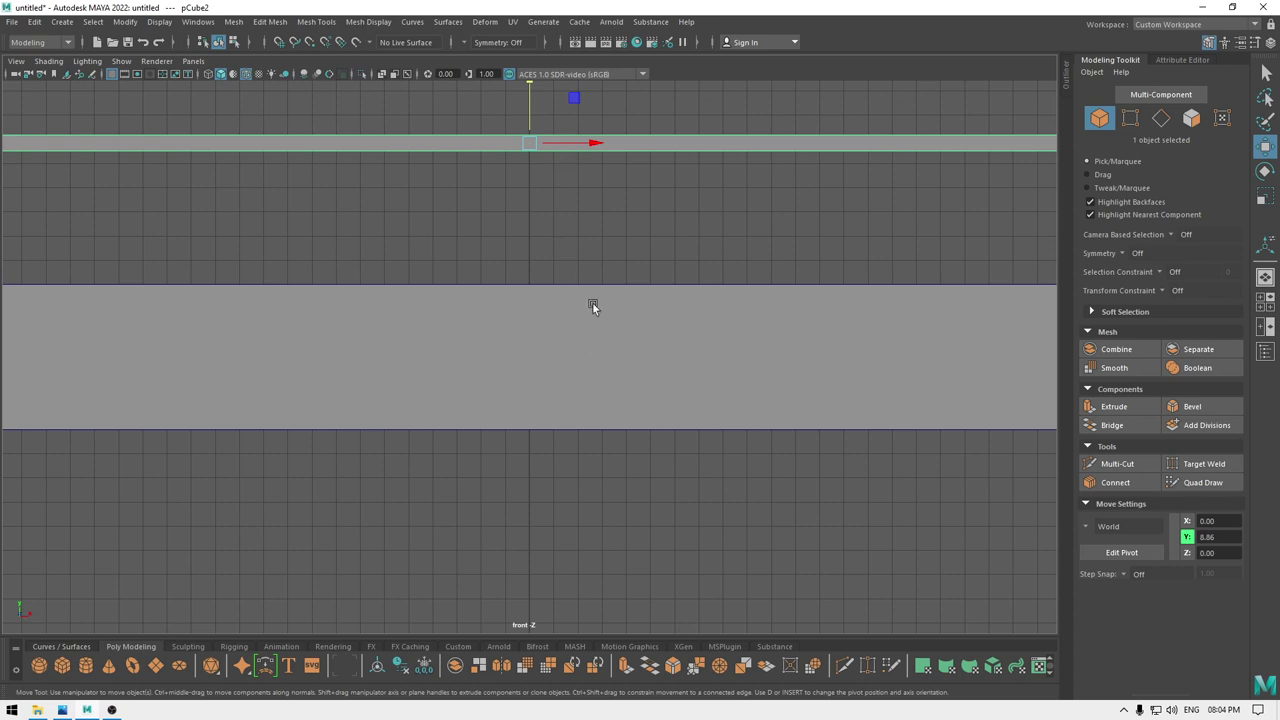
middle_click_drag(593, 305, 616, 342, "alt")
left_click_drag(554, 123, 556, 173)
key("space")
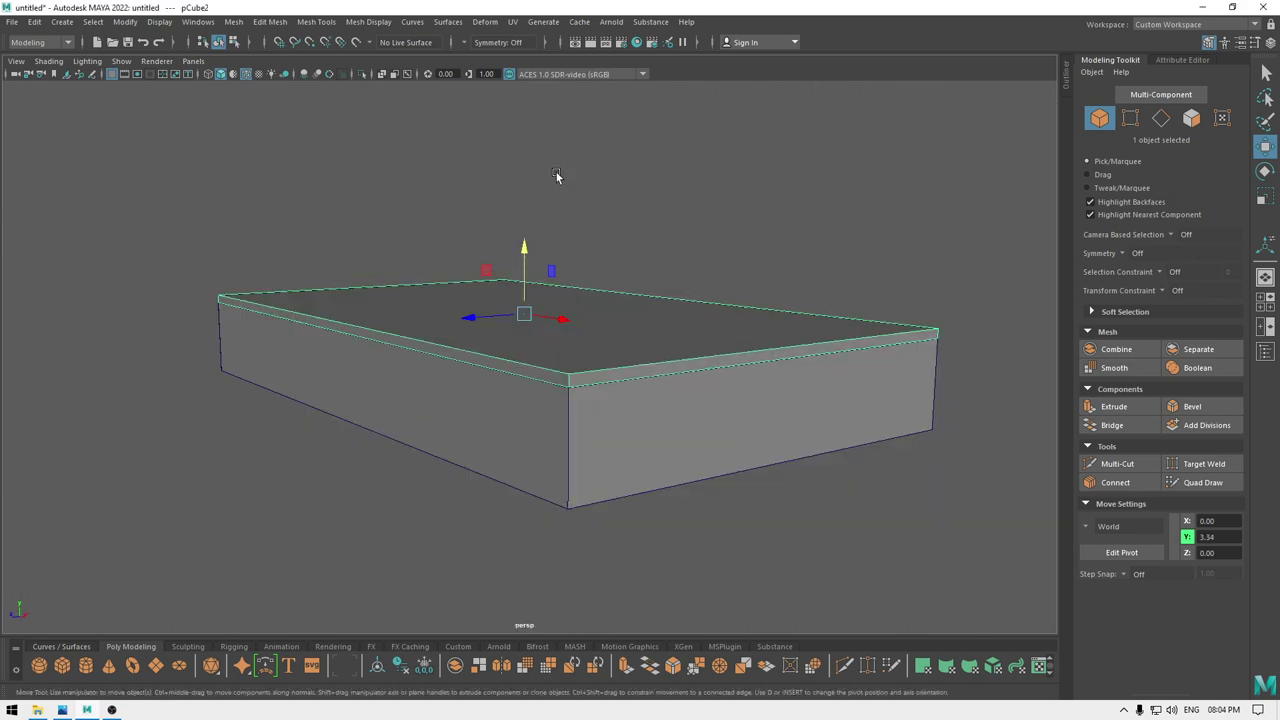
left_click_drag(553, 282, 489, 285, "alt")
left_click_drag(492, 360, 585, 411, "alt")
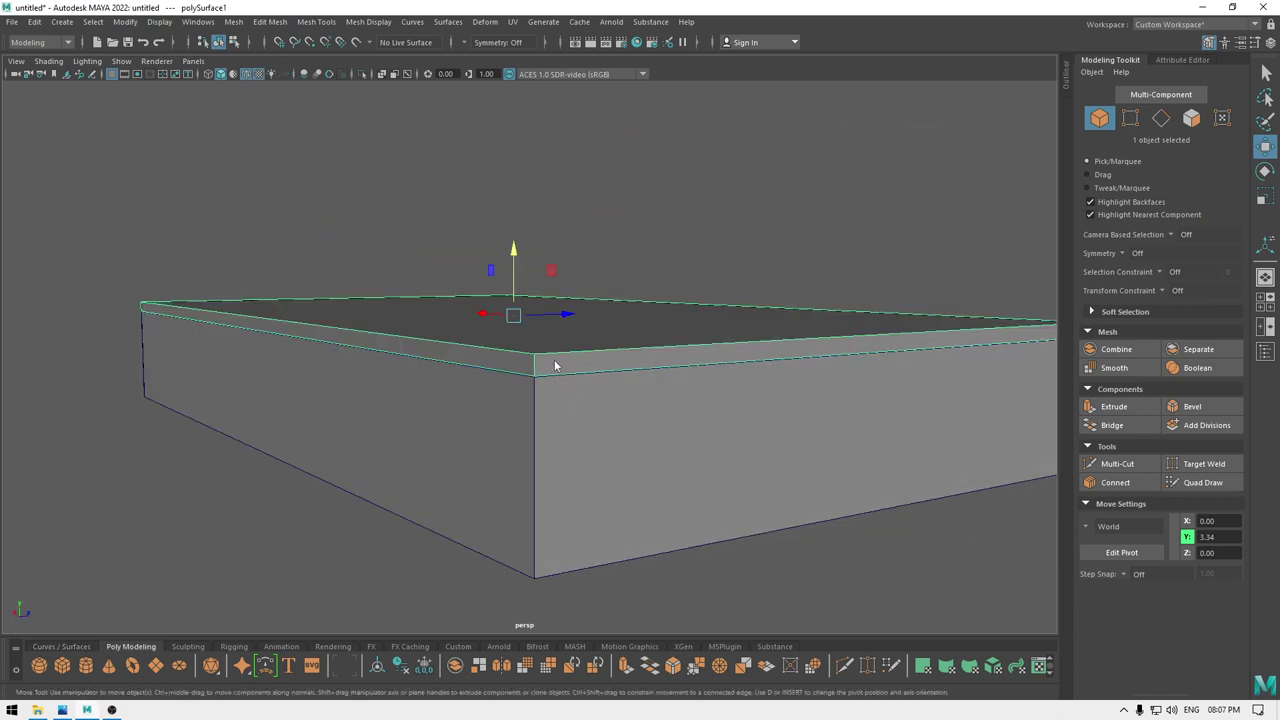
right_click_drag(553, 358, 533, 303)
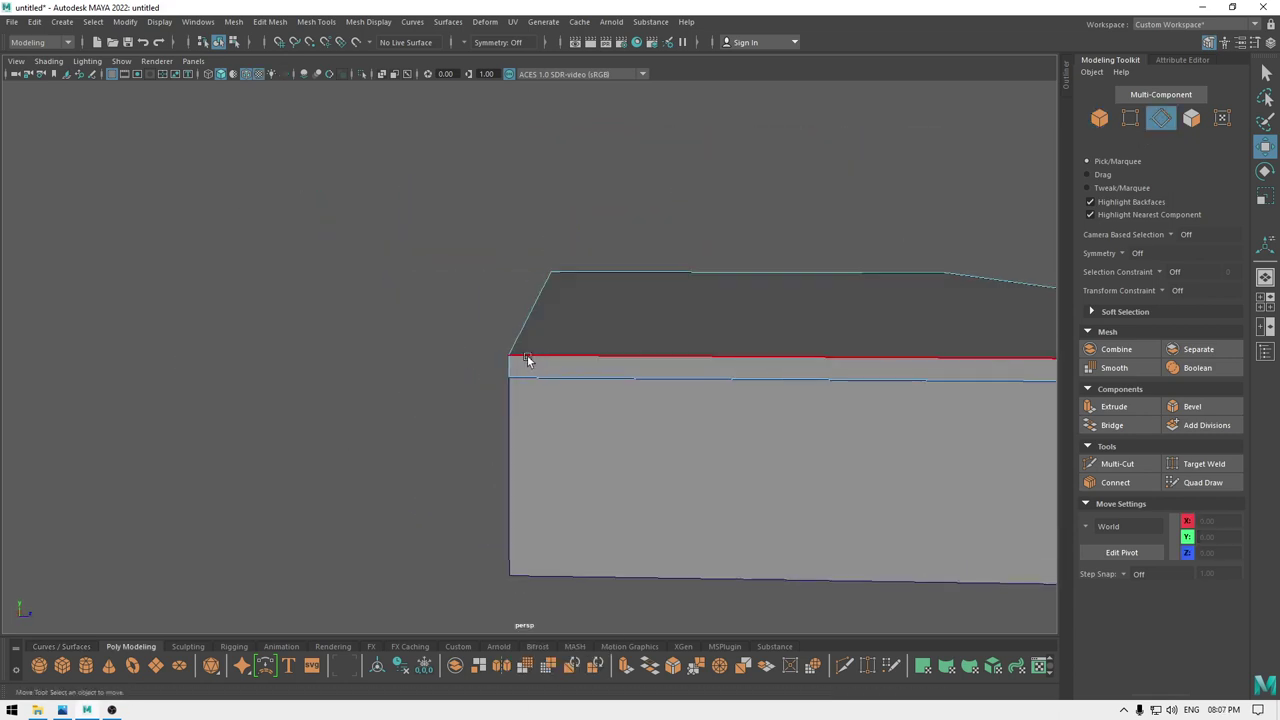
left_click(542, 356)
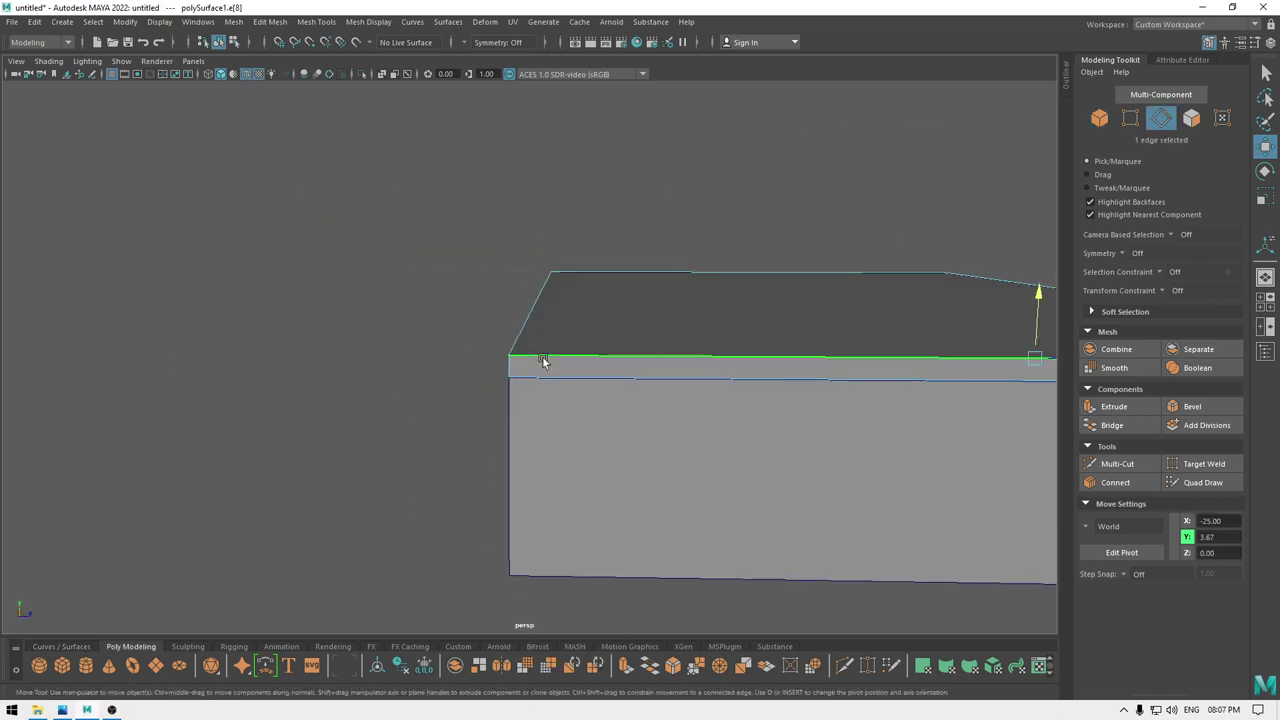
left_click_drag(543, 374, 584, 412, "alt")
Extrude the slab's top face and scale it slightly inward to leave a narrow border around the rim.
right_click_drag(565, 253, 567, 289)
left_click(637, 259)
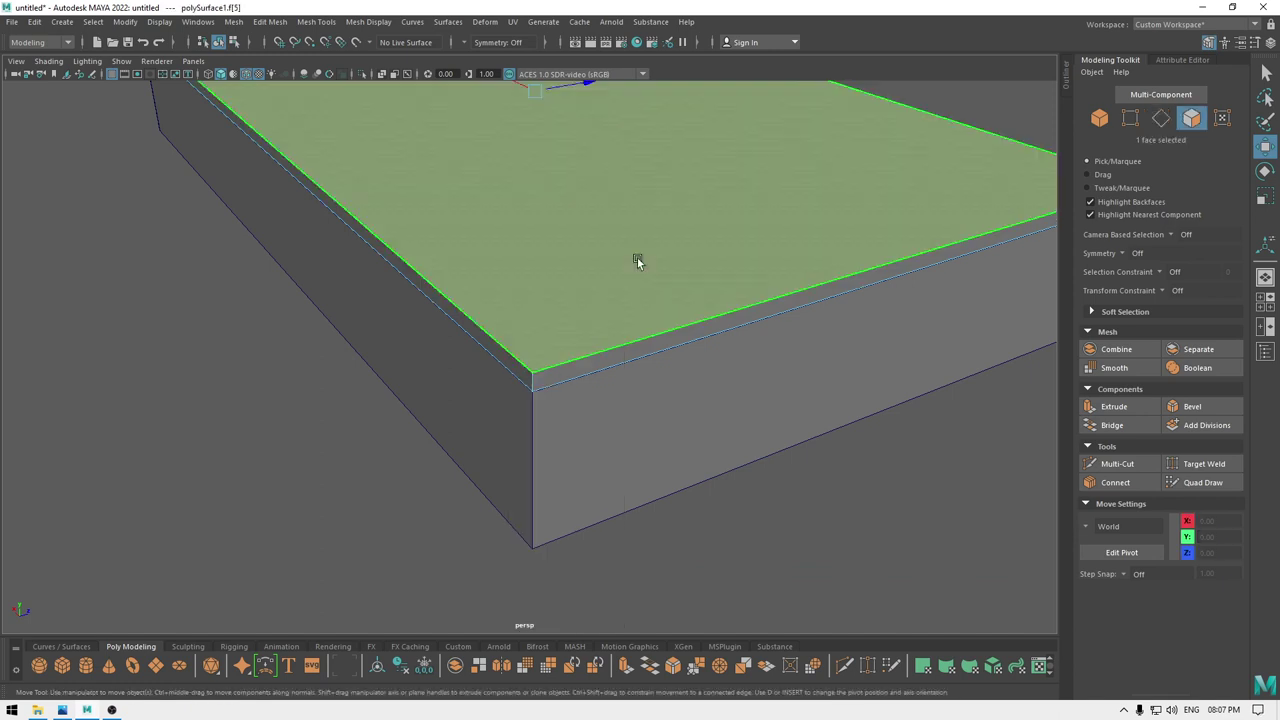
left_click_drag(637, 260, 652, 428, "alt")
key("r")
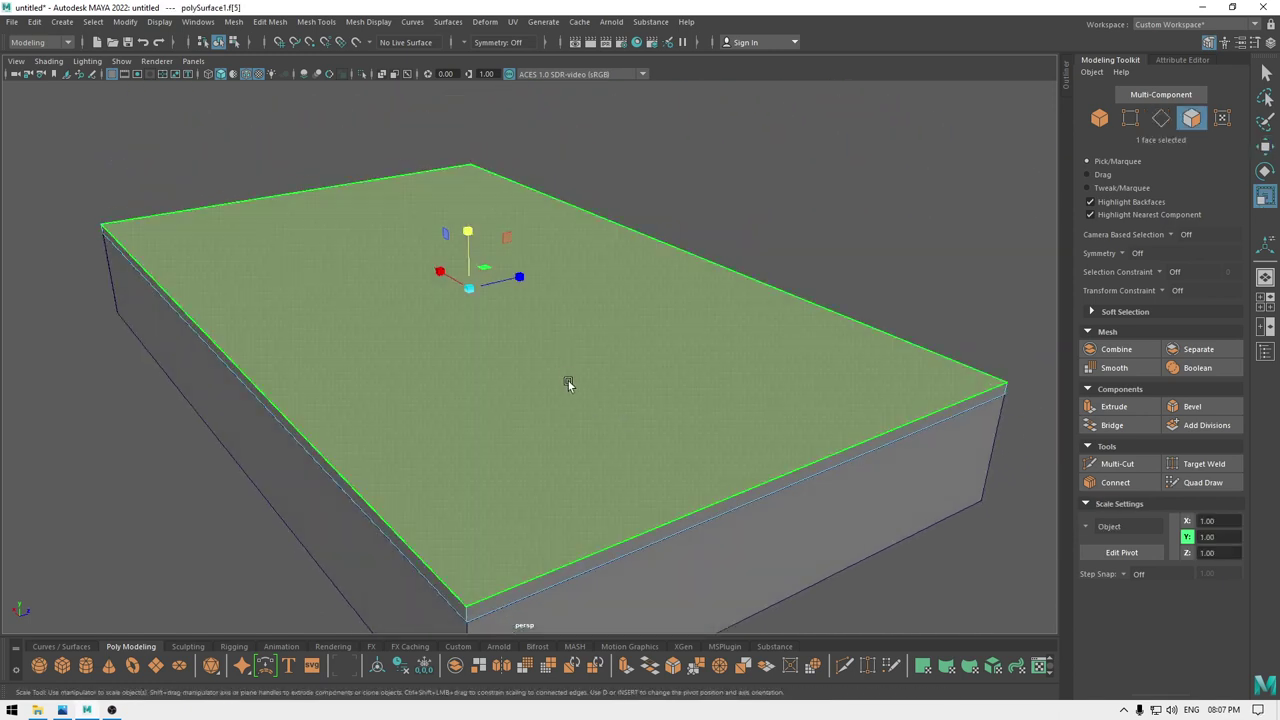
left_click_drag(470, 288, 463, 289, "shift")
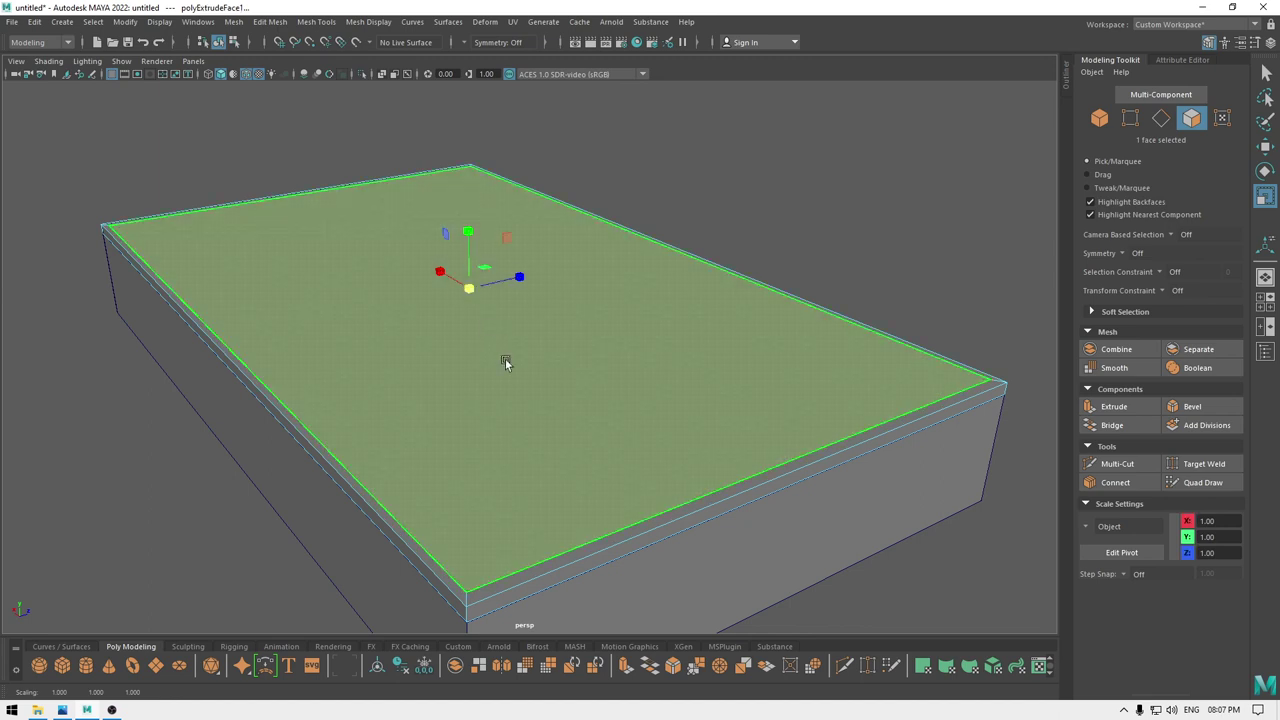
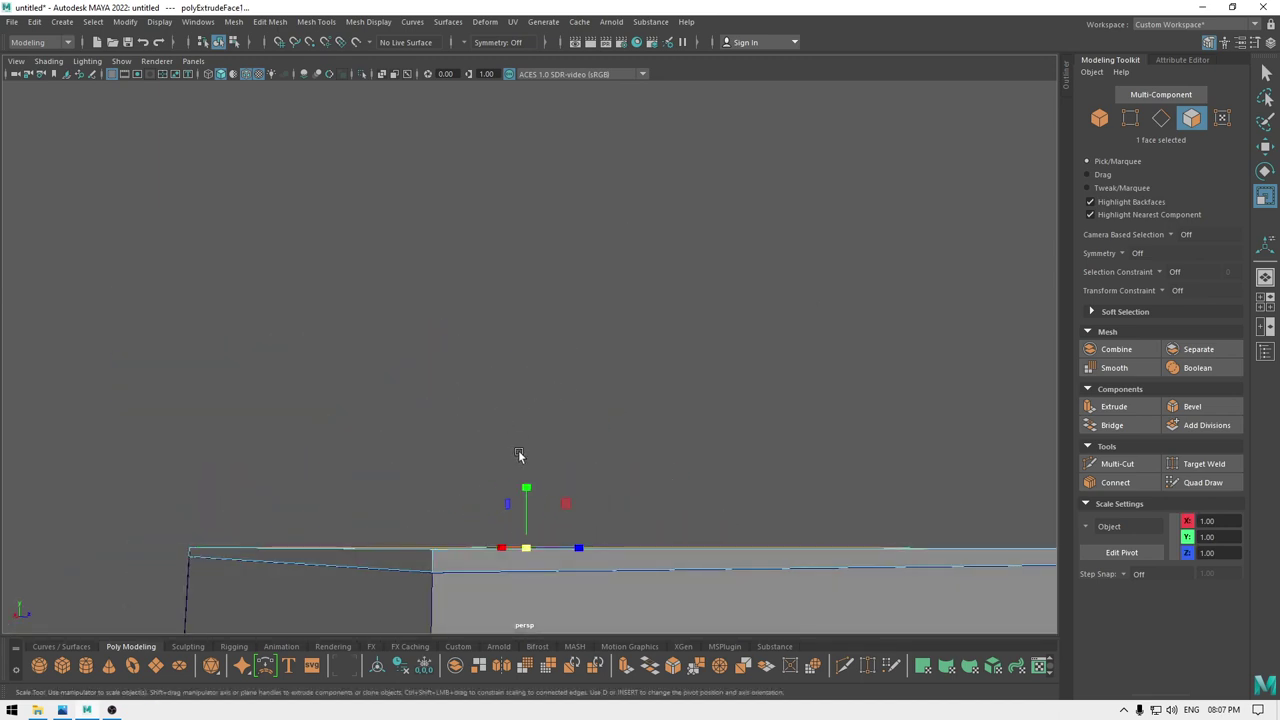
Isolate the thin slab by selecting it as an object and hiding all unselected objects.
left_click_drag(517, 451, 520, 433, "alt")
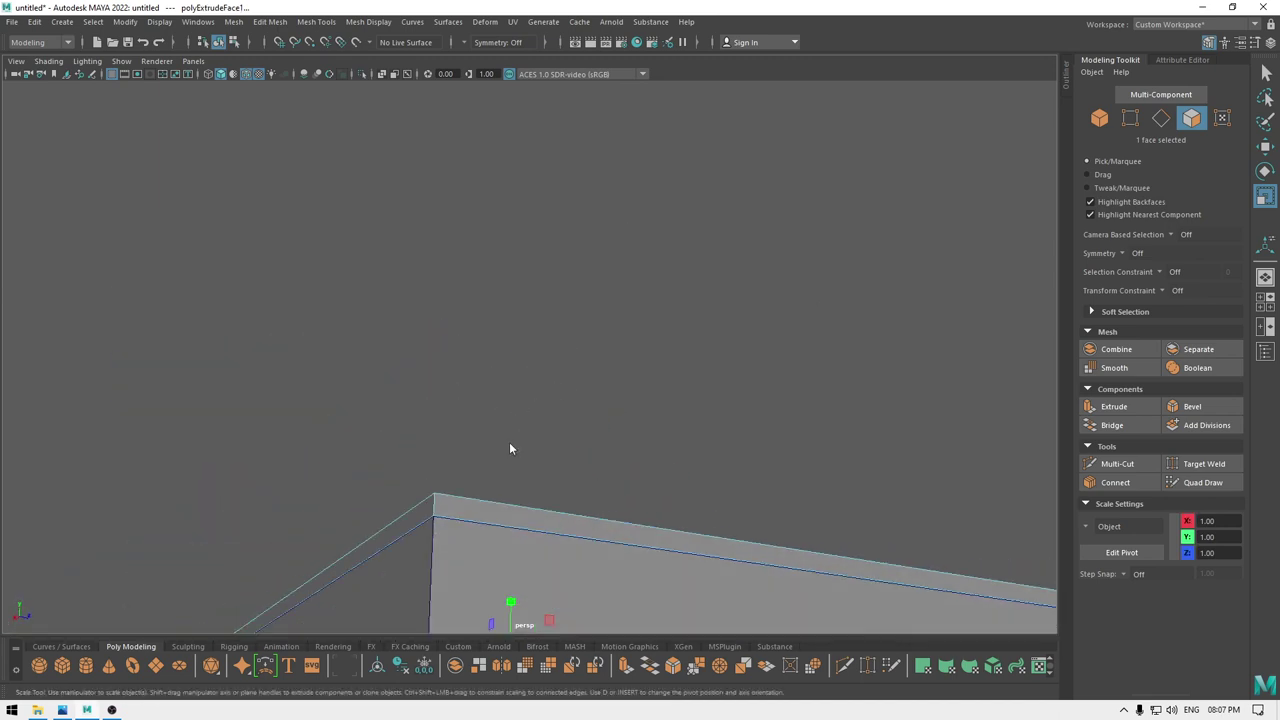
right_click_drag(510, 443, 580, 311)
key("alt+h")
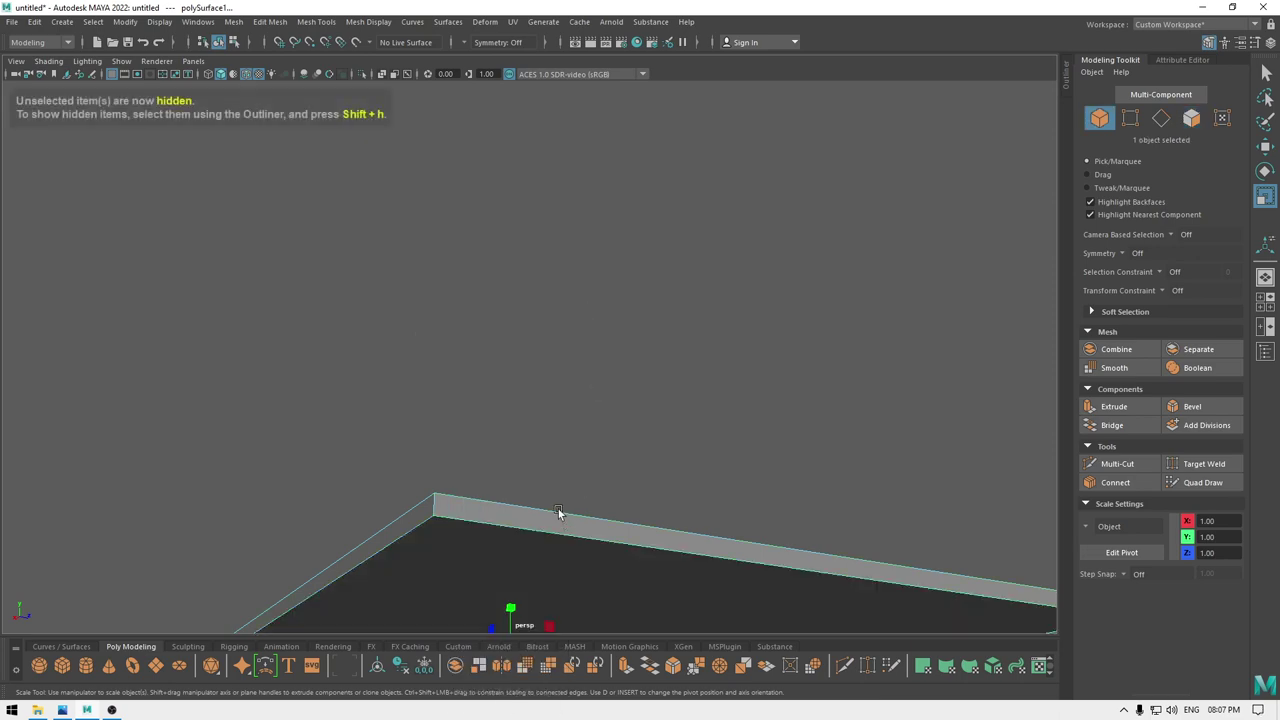
Extrude the slab's bottom face and scale it slightly inward to form a matching narrow border.
left_click_drag(559, 512, 650, 13, "alt")
right_click_drag(641, 161, 638, 214)
left_click(656, 240)
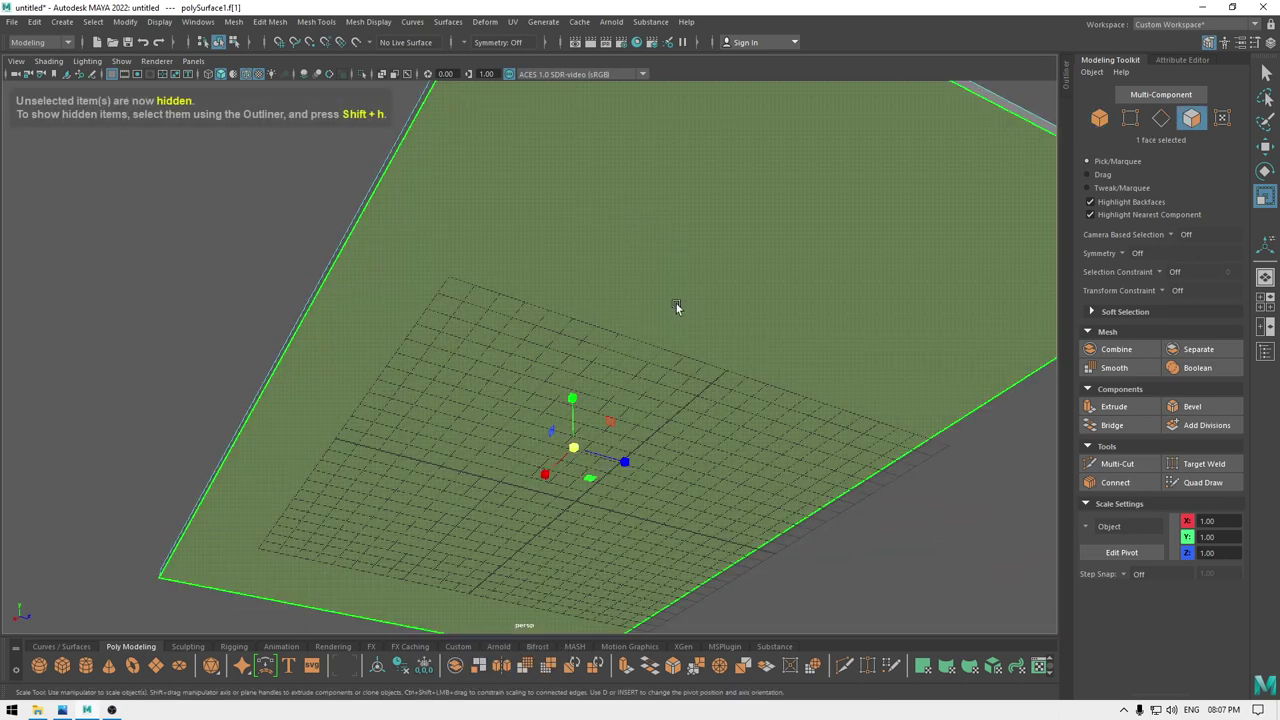
mouse_move(676, 305)
left_mouse_down("alt")
mouse_move(666, 384)
mouse_move(667, 315)
left_mouse_up("alt")
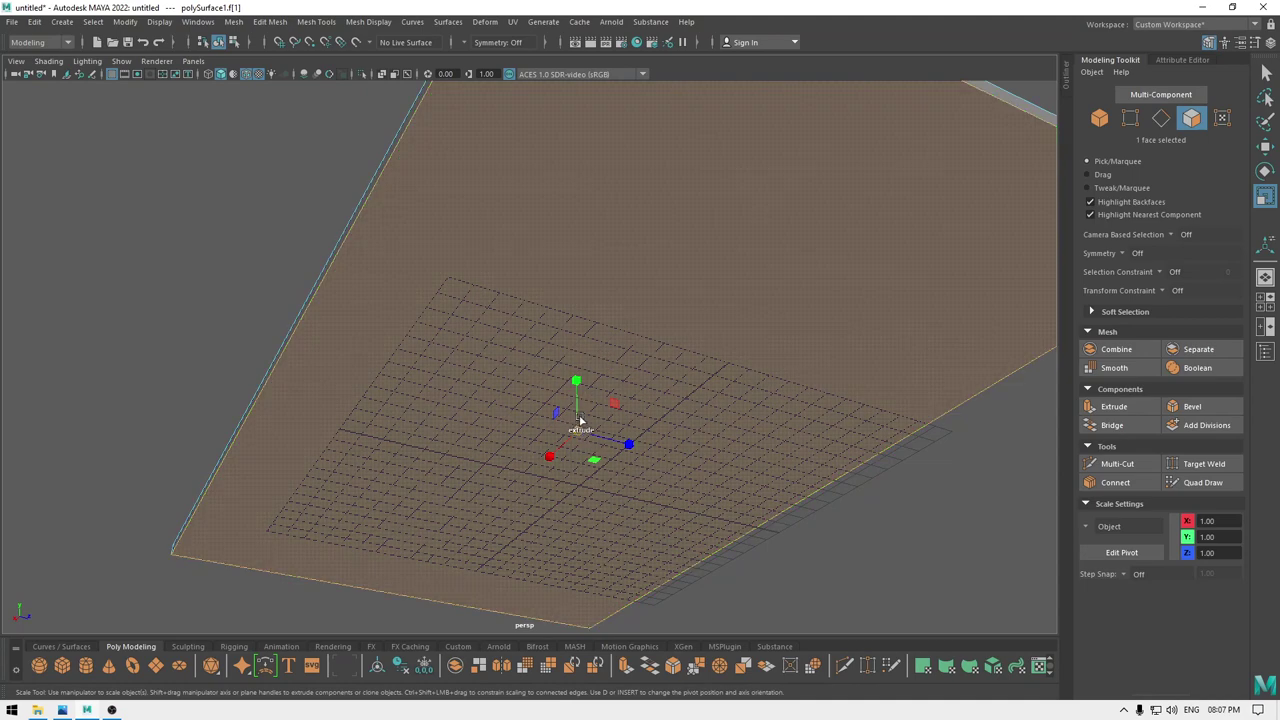
key("ctrl+e")
left_click_drag(567, 430, 564, 431, "shift")
left_click_drag(517, 300, 490, 347, "alt")
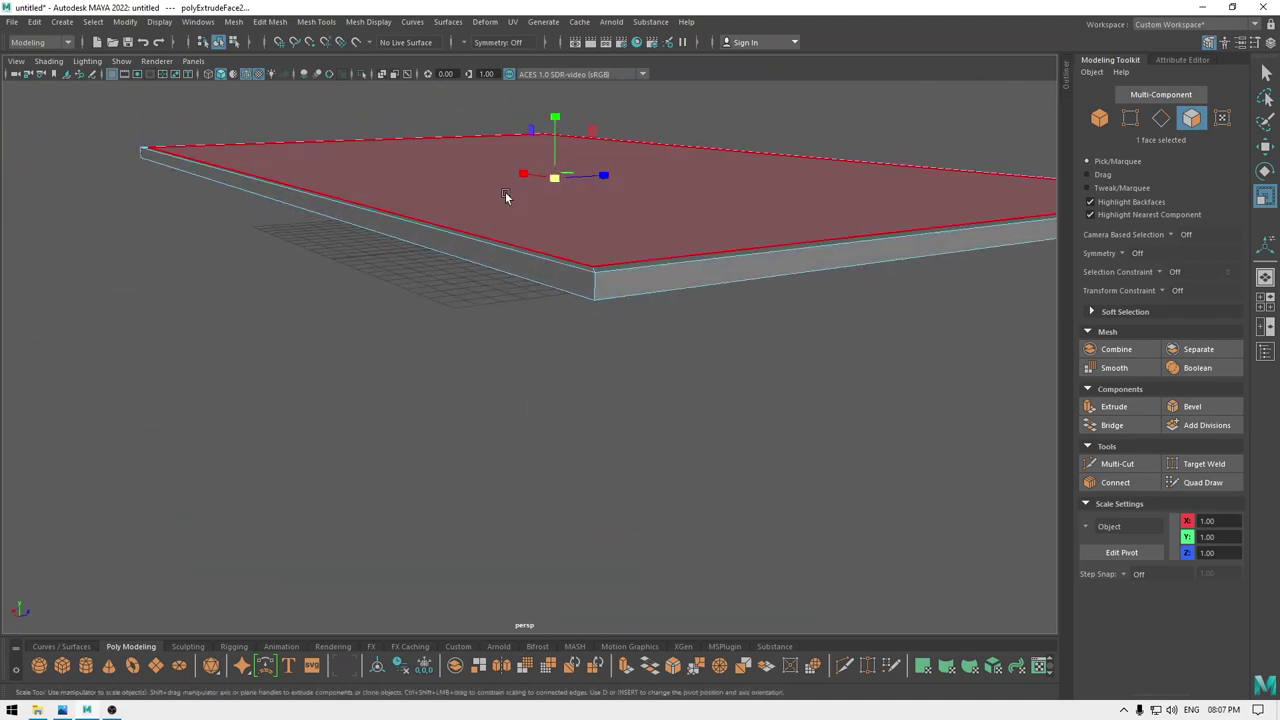
Extract the slab's rim faces by selecting all its faces except the large inner top and bottom faces.
scroll(505, 197, "down", 4)
left_click_drag(600, 269, 592, 270, "alt")
left_click_drag(269, 137, 884, 630)
scroll(586, 255, "up", 4)
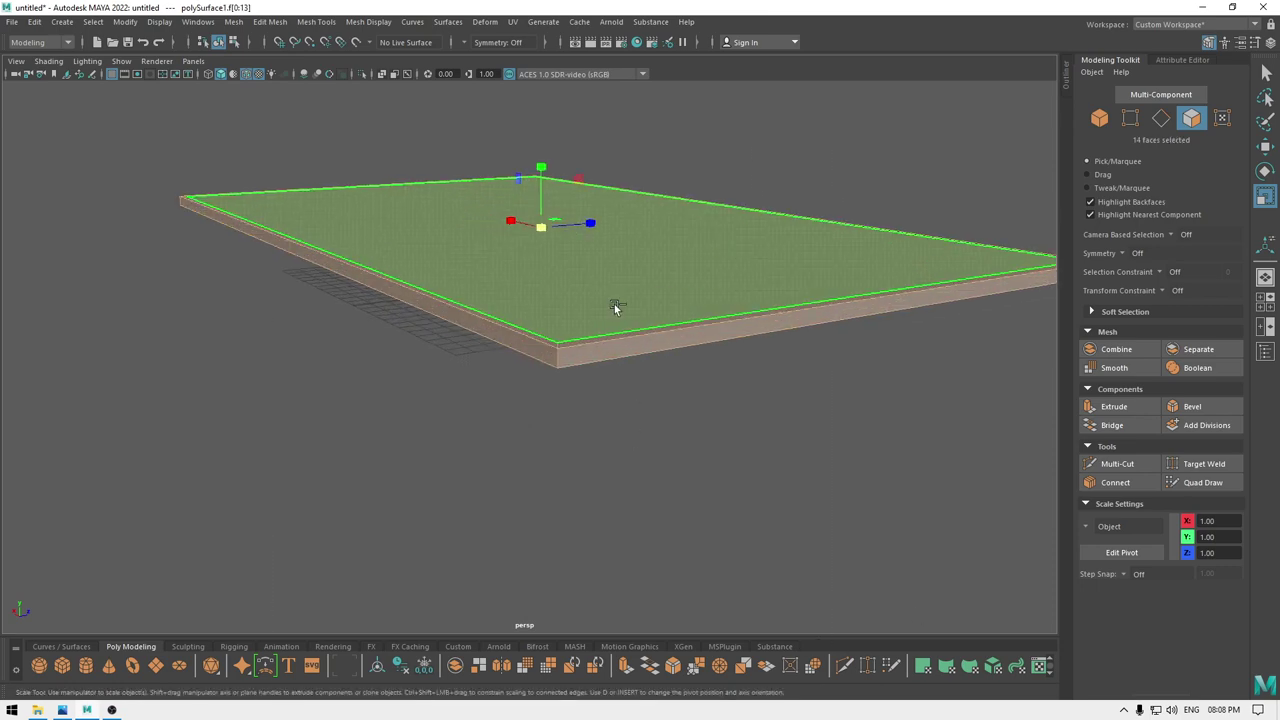
left_click(614, 304, "ctrl")
left_click_drag(721, 503, 674, 343, "alt")
left_click(789, 314, "ctrl")
left_click_drag(790, 316, 673, 197, "alt")
right_click_drag(673, 197, 669, 437, "shift")
key("w")
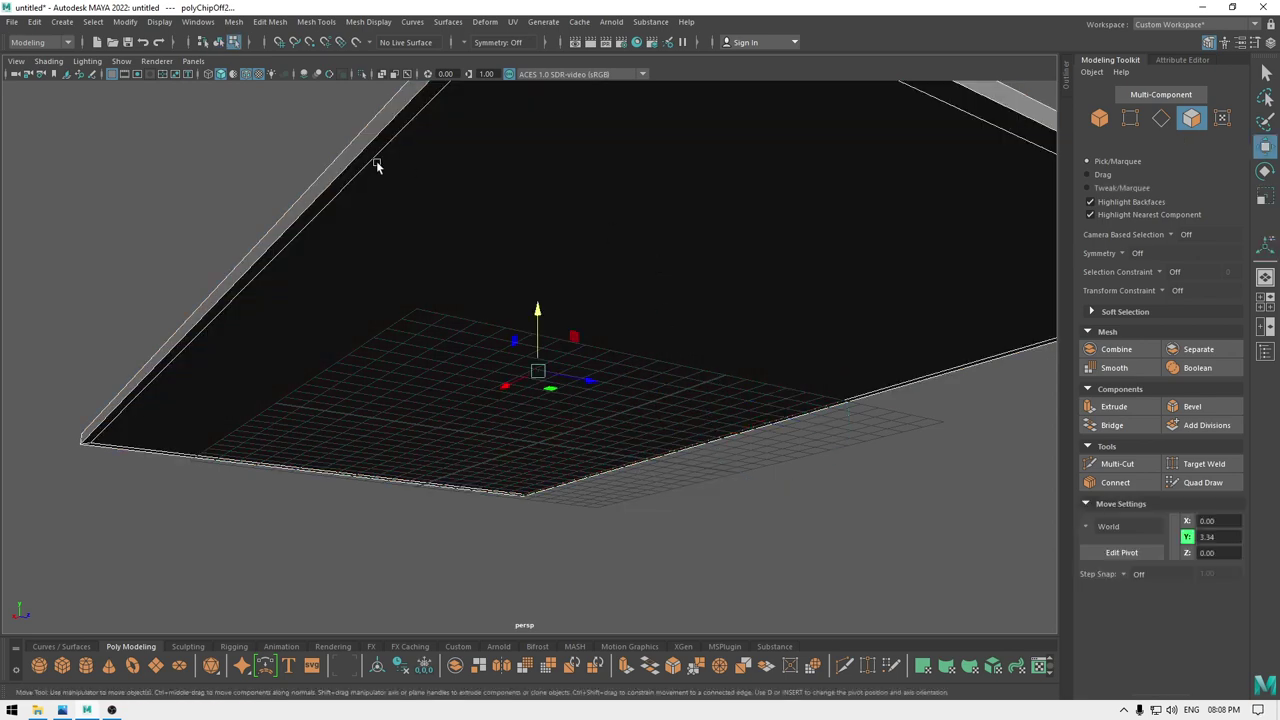
Isolate the extracted rim frame by hiding all other objects.
right_click_drag(375, 160, 464, 138)
left_click(473, 189)
left_click_drag(473, 189, 595, 298, "alt")
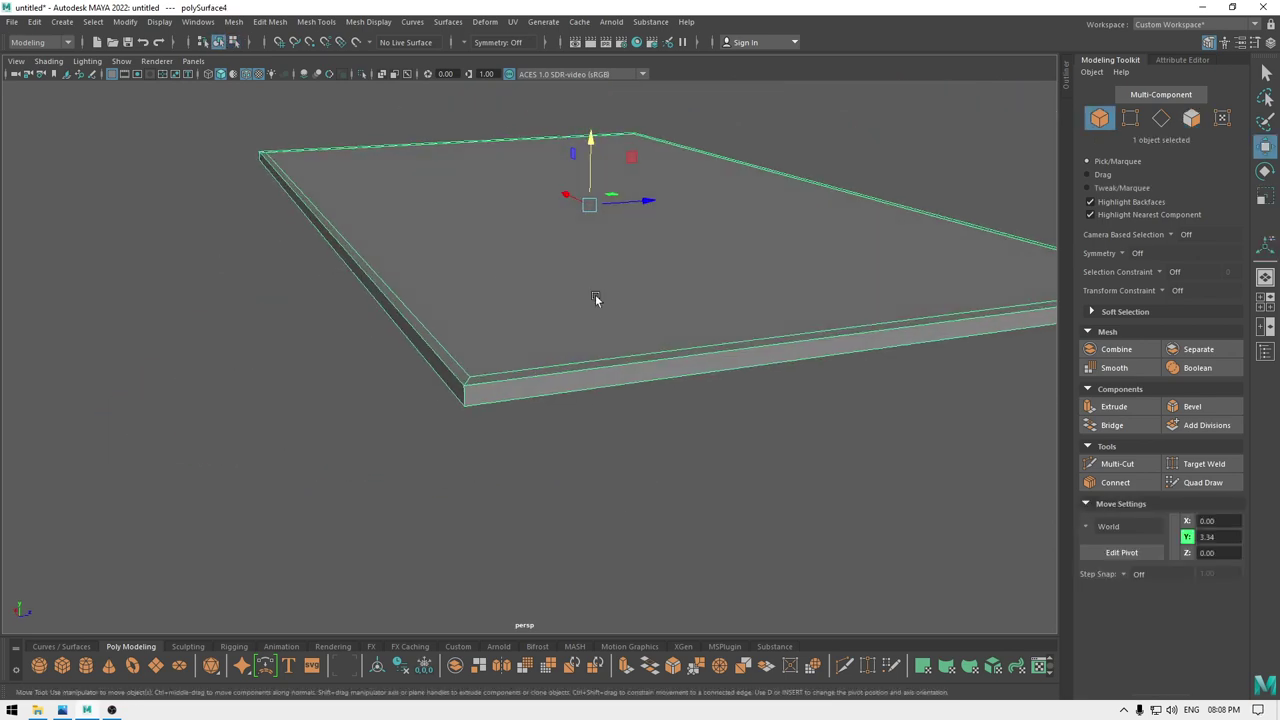
key("alt+h")
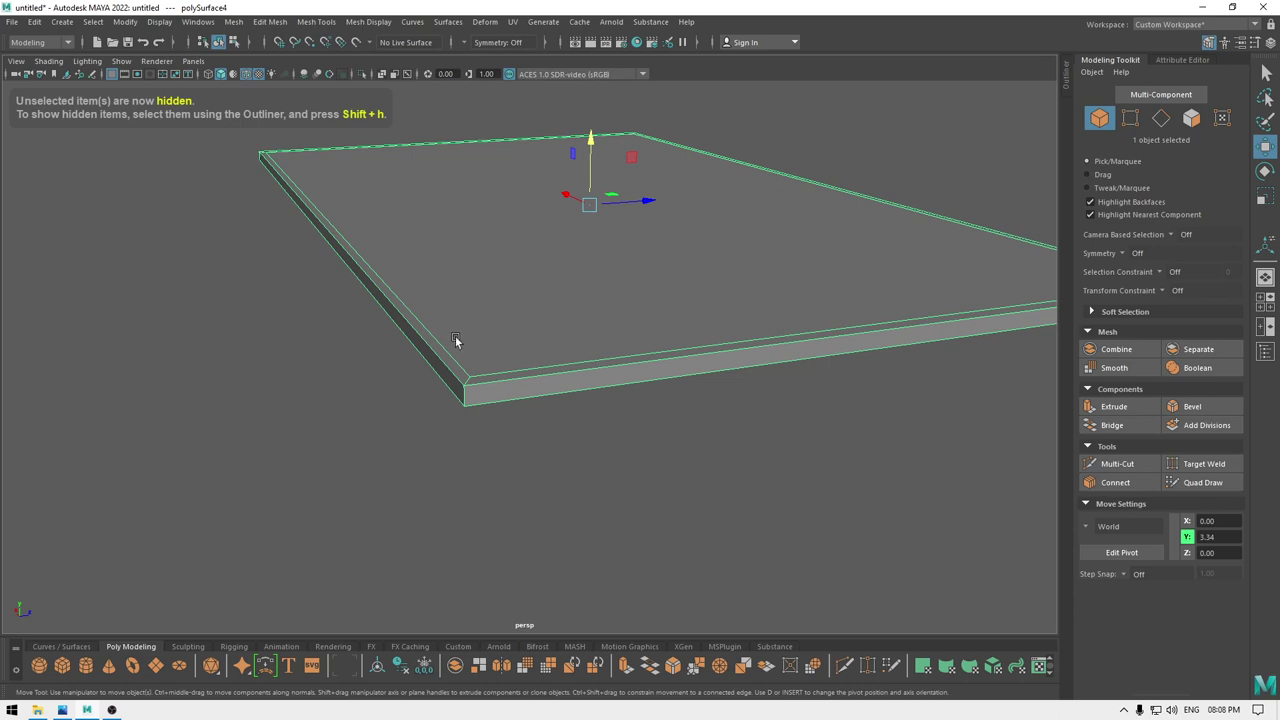
Remove the inset border edges from the thin slab's top and bottom faces, leaving only its outer edges.
right_click_drag(520, 315, 519, 280)
left_click(472, 332)
left_click(561, 348, "shift")
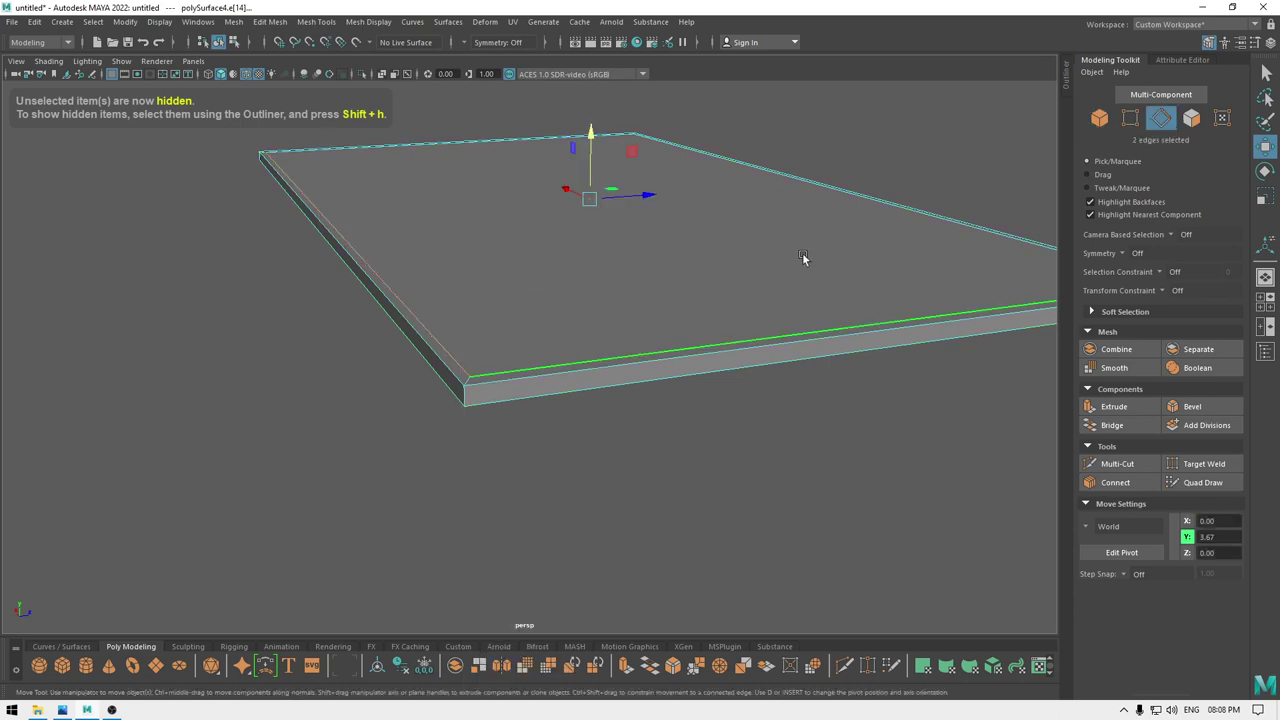
middle_click_drag(802, 252, 578, 325, "alt")
left_click(574, 305, "shift")
left_click(441, 198, "shift")
left_click_drag(430, 470, 534, 272, "alt")
left_click(662, 256, "shift")
left_click(631, 377, "shift")
middle_click_drag(655, 325, 729, 432, "alt")
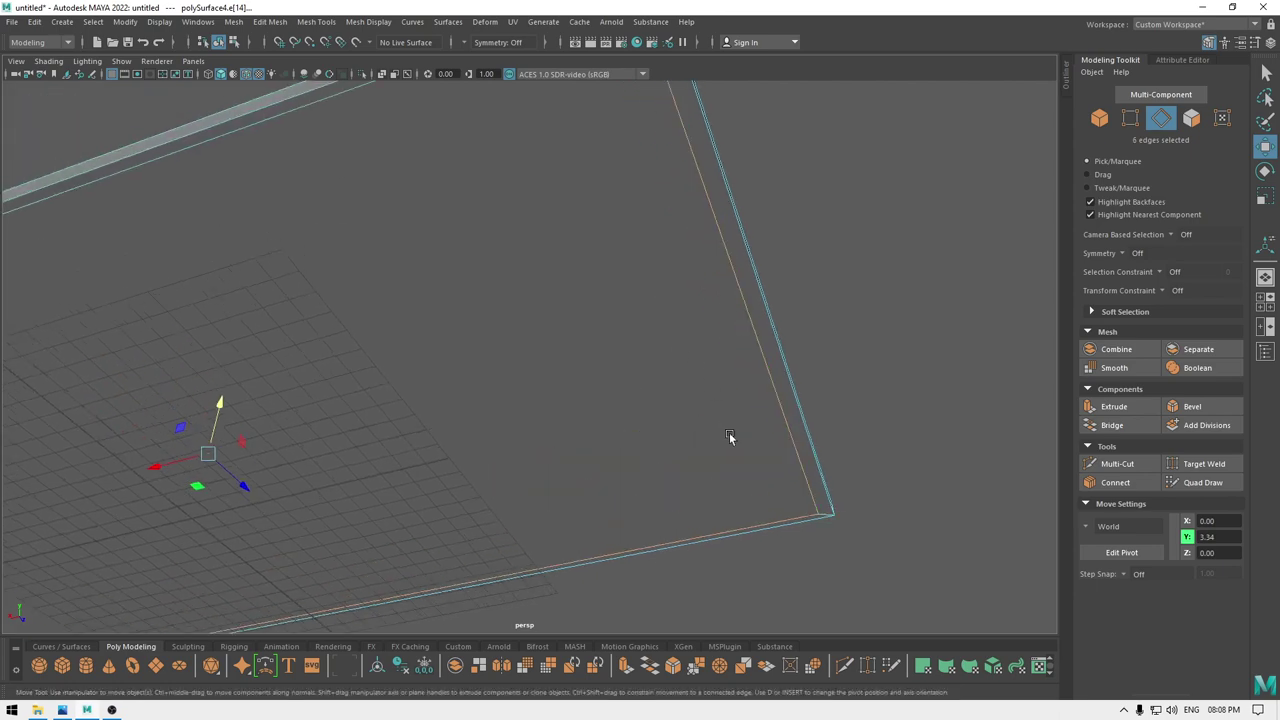
left_click_drag(729, 432, 735, 380, "alt")
left_click_drag(341, 261, 528, 376, "alt")
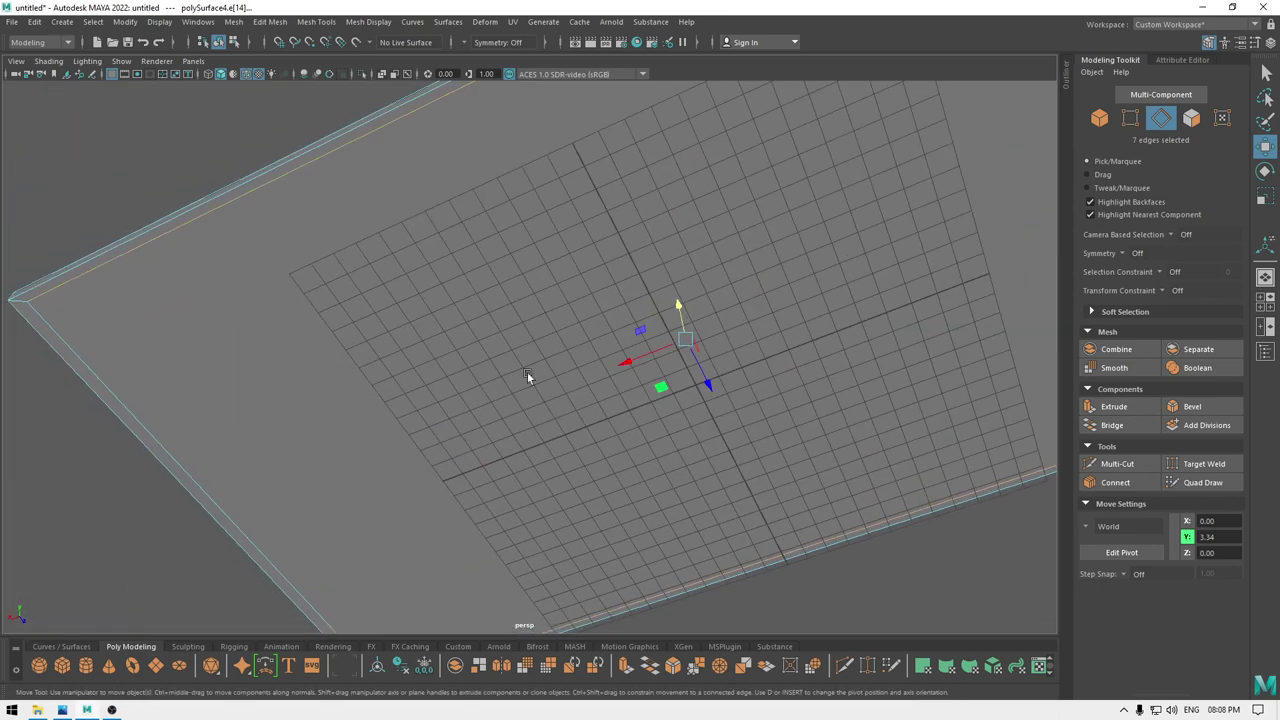
left_click(192, 448, "shift")
left_click_drag(450, 250, 492, 420, "alt")
right_click_drag(416, 280, 443, 163, "shift")
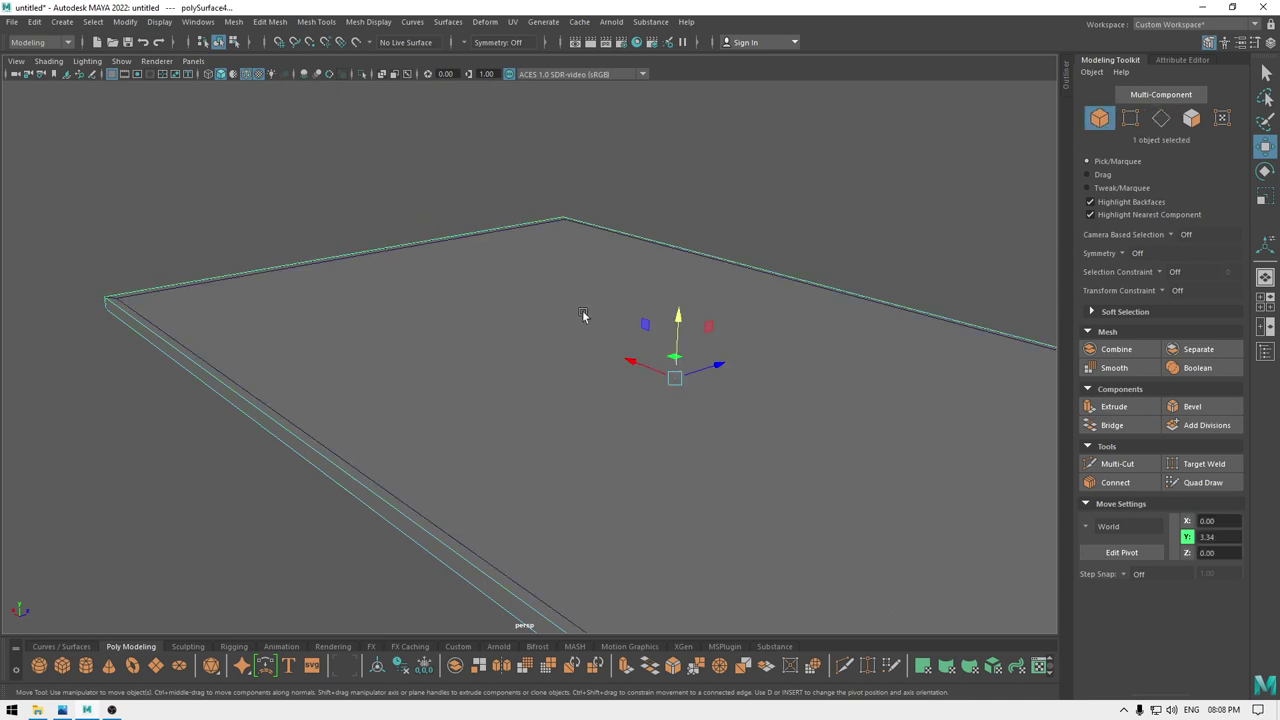
Select the separate rim frame and hide all unselected objects.
left_click_drag(583, 315, 374, 372, "alt")
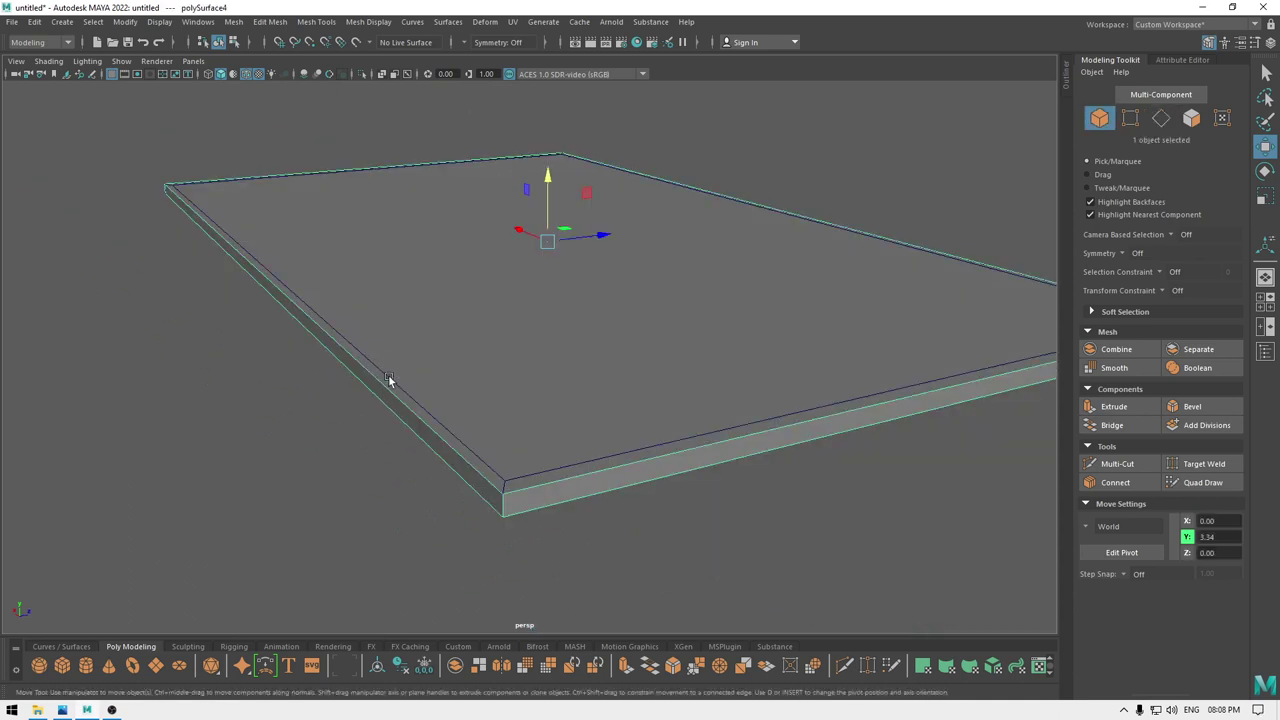
left_click(388, 376)
key("alt+h")
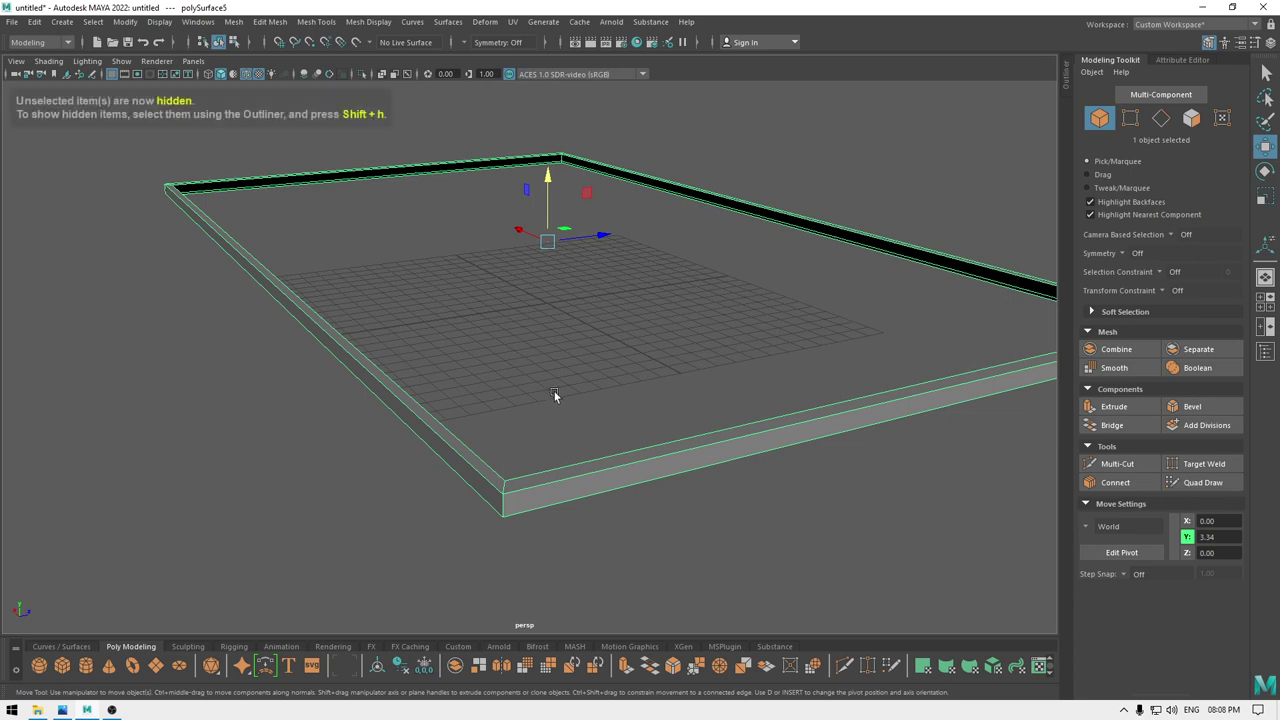
Extrude all the rim frame's faces with a thickness of 0.06.
left_click_drag(554, 391, 378, 344, "alt")
key("ctrl+e")
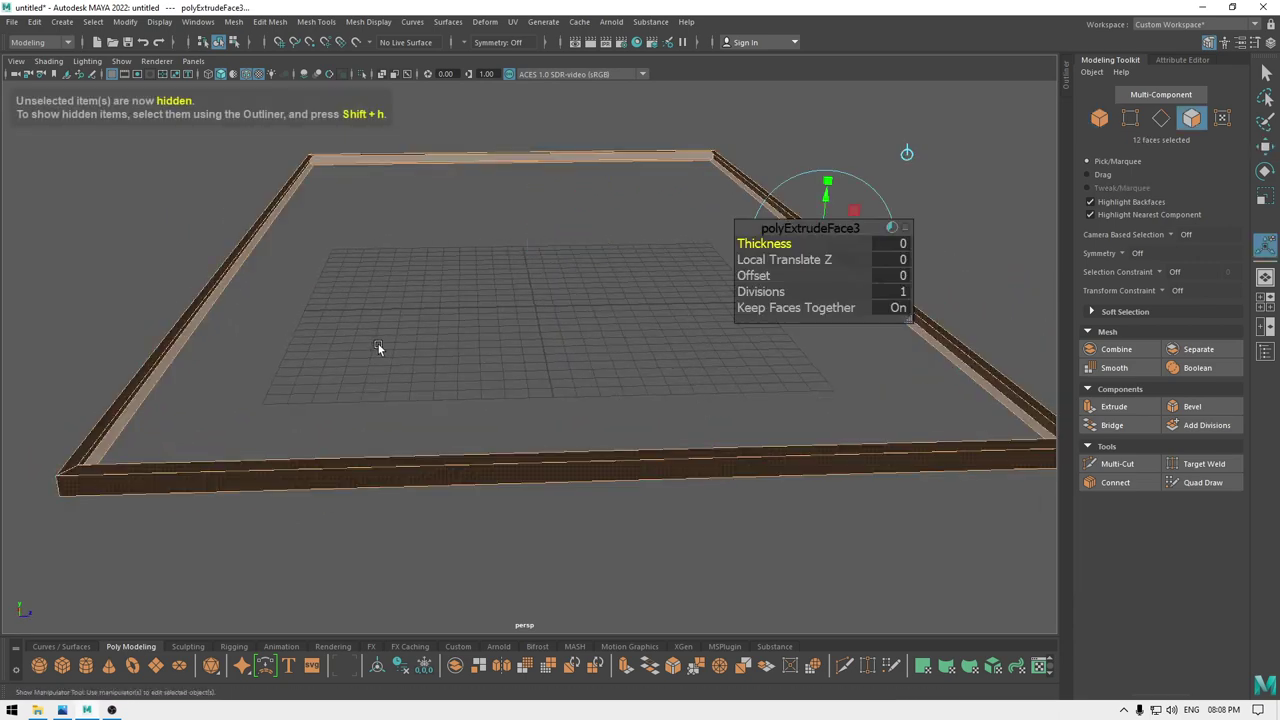
left_click_drag(752, 243, 760, 243)
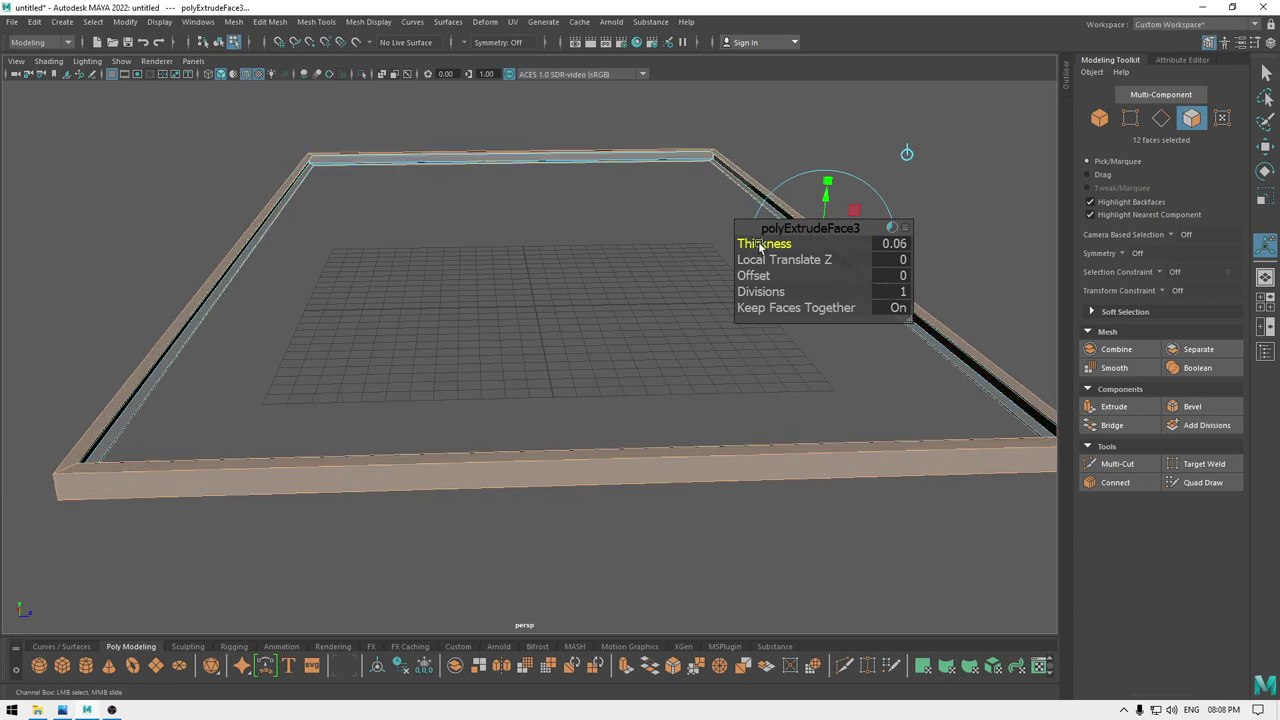
left_click_drag(462, 283, 699, 343, "alt")
scroll(660, 332, "up", 4)
middle_click_drag(617, 320, 495, 332, "alt")
scroll(600, 543, "up", 5)
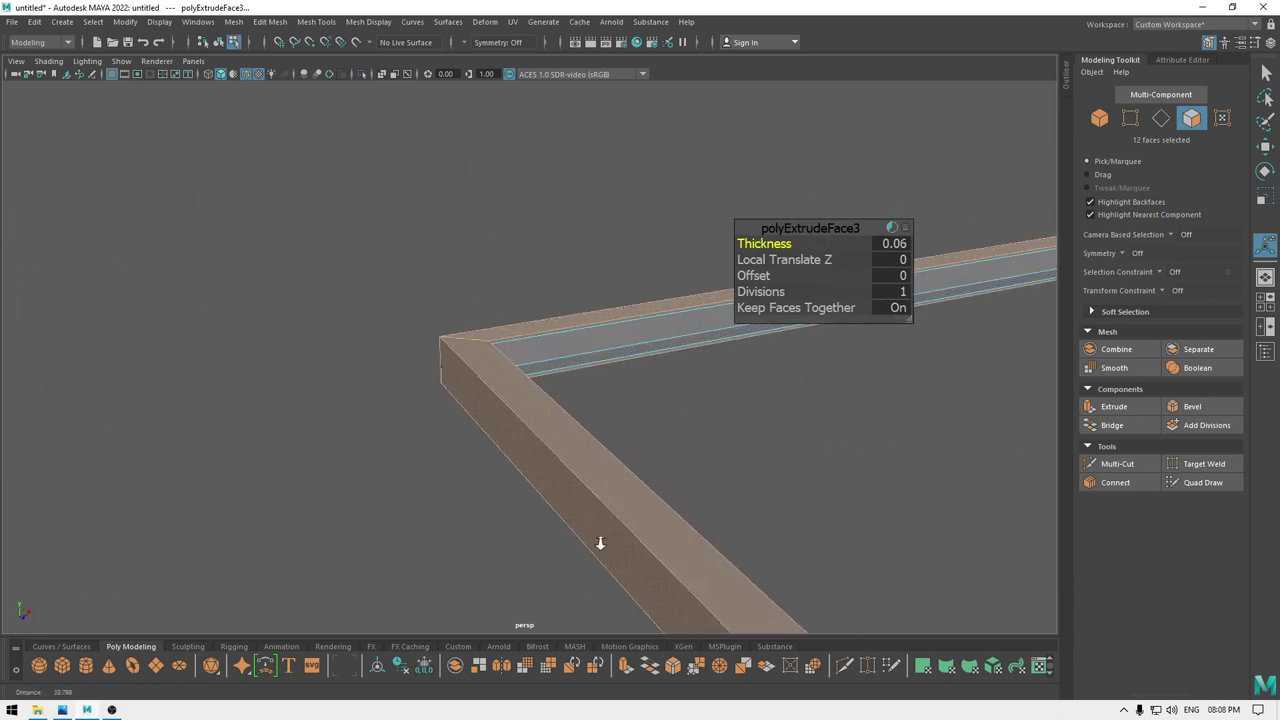
right_click_drag(479, 277, 522, 258)
left_click_drag(566, 233, 547, 358, "alt")
Bevel the frame's outer top and bottom edge loops with fraction 0.1 and 2 segments.
right_click_drag(529, 387, 531, 286)
double_click(533, 379)
double_click(571, 448, "shift")
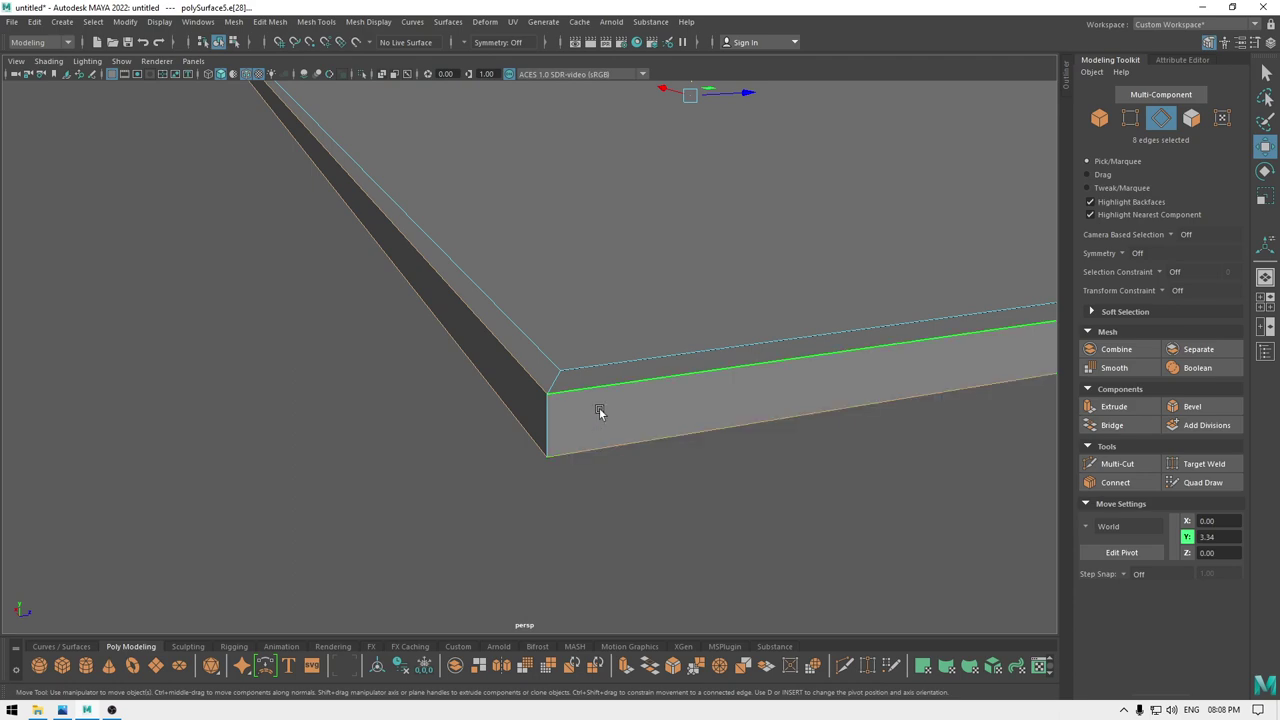
left_click_drag(598, 409, 613, 298, "alt")
right_click_drag(608, 274, 662, 275, "shift")
left_click_drag(634, 279, 630, 334, "alt")
left_click_drag(752, 242, 688, 316)
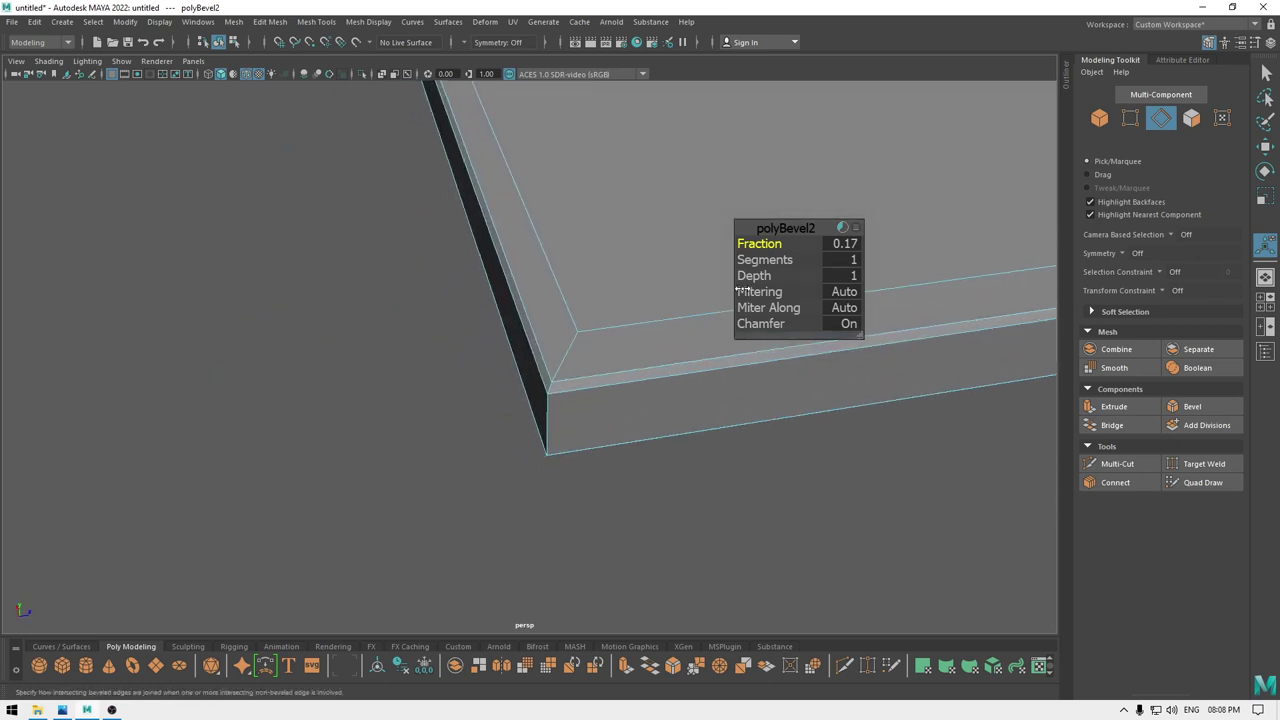
mouse_move(764, 259)
left_mouse_down()
mouse_move(795, 260)
mouse_move(767, 243)
left_mouse_up()
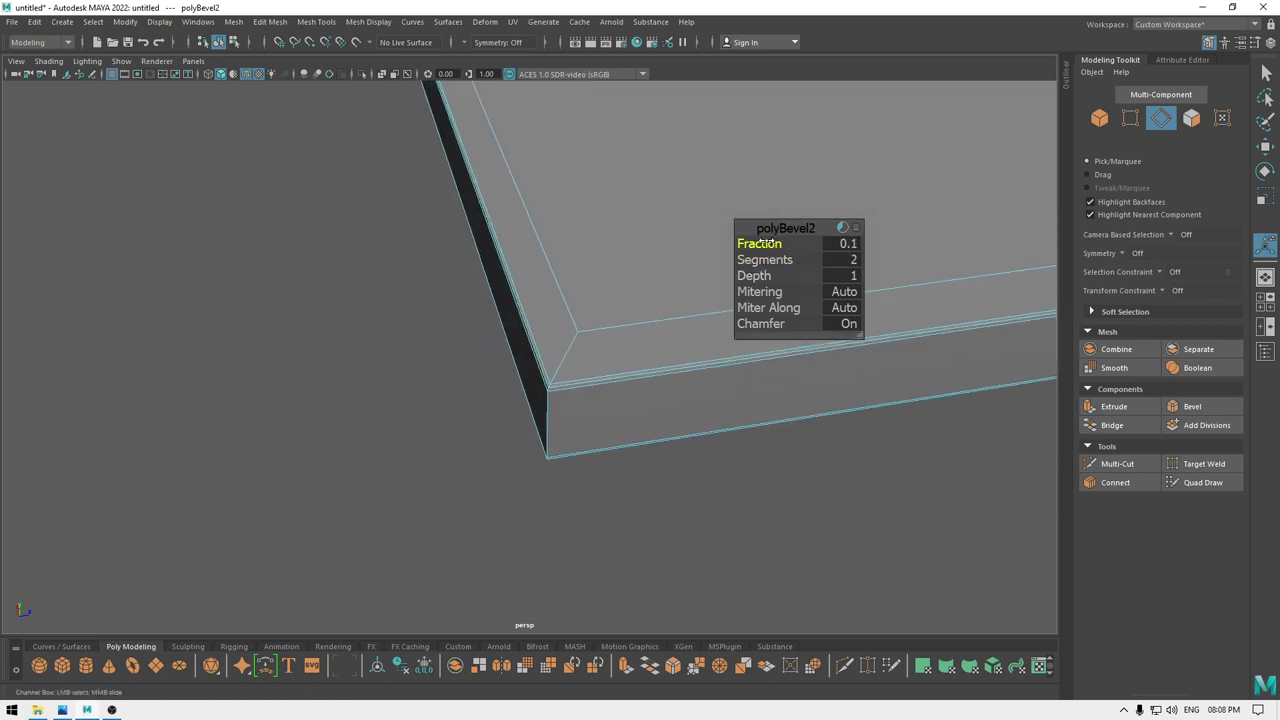
key("w")
right_click_drag(526, 327, 588, 307)
left_click(610, 470)
scroll(640, 450, "down", 2)
left_click_drag(648, 444, 669, 419, "alt")
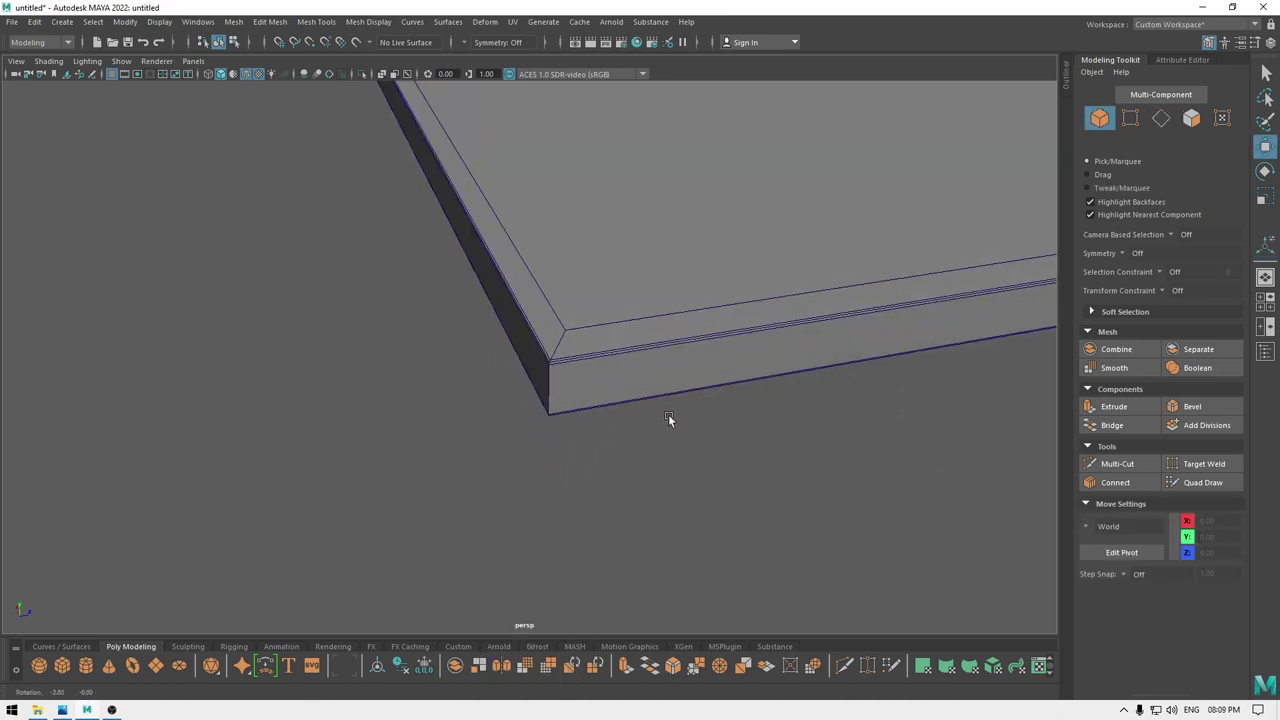
Unhide all objects in the scene and restore the wireframe overlay on the shaded model.
scroll(671, 417, "down", 3)
mouse_move(583, 326)
left_mouse_down("alt")
mouse_move(663, 447)
mouse_move(522, 340)
mouse_move(573, 338)
mouse_move(599, 312)
mouse_move(616, 250)
mouse_move(566, 315)
mouse_move(570, 349)
left_mouse_up("alt")
scroll(663, 447, "down", 2)
left_click(250, 76)
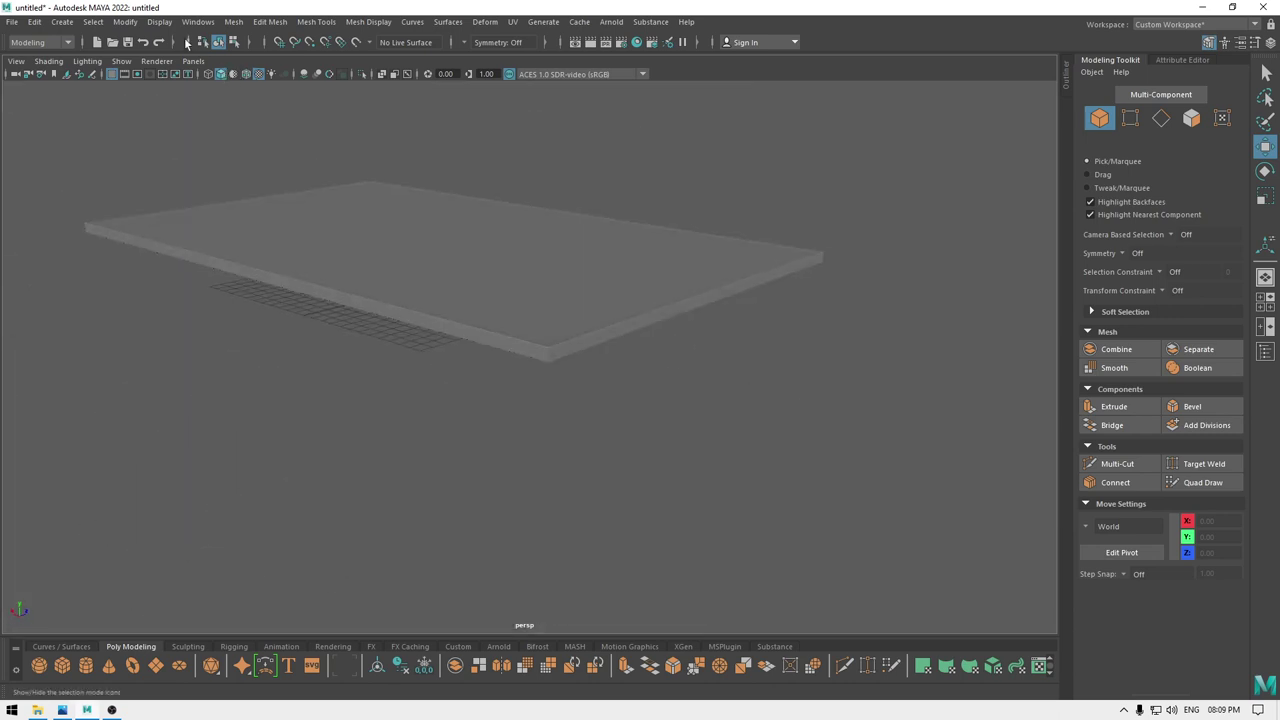
left_click(160, 23)
mouse_move(214, 107)
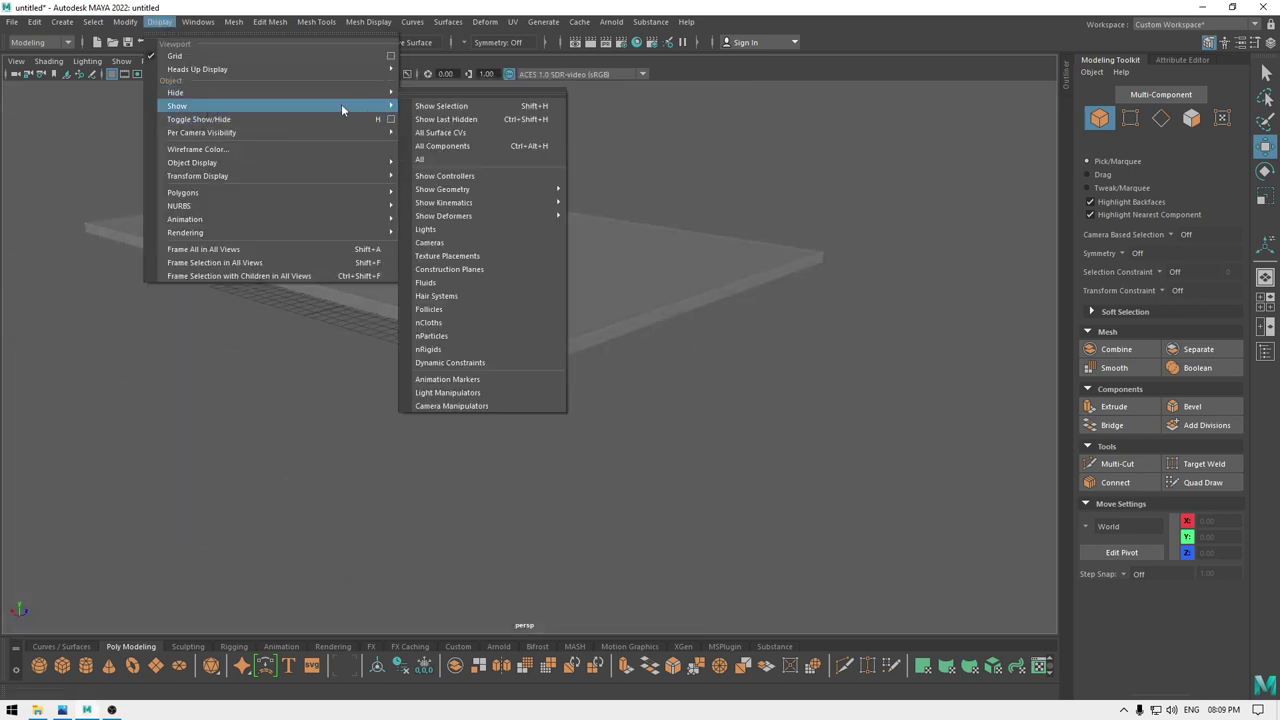
left_click(450, 157)
left_click_drag(637, 304, 554, 246, "alt")
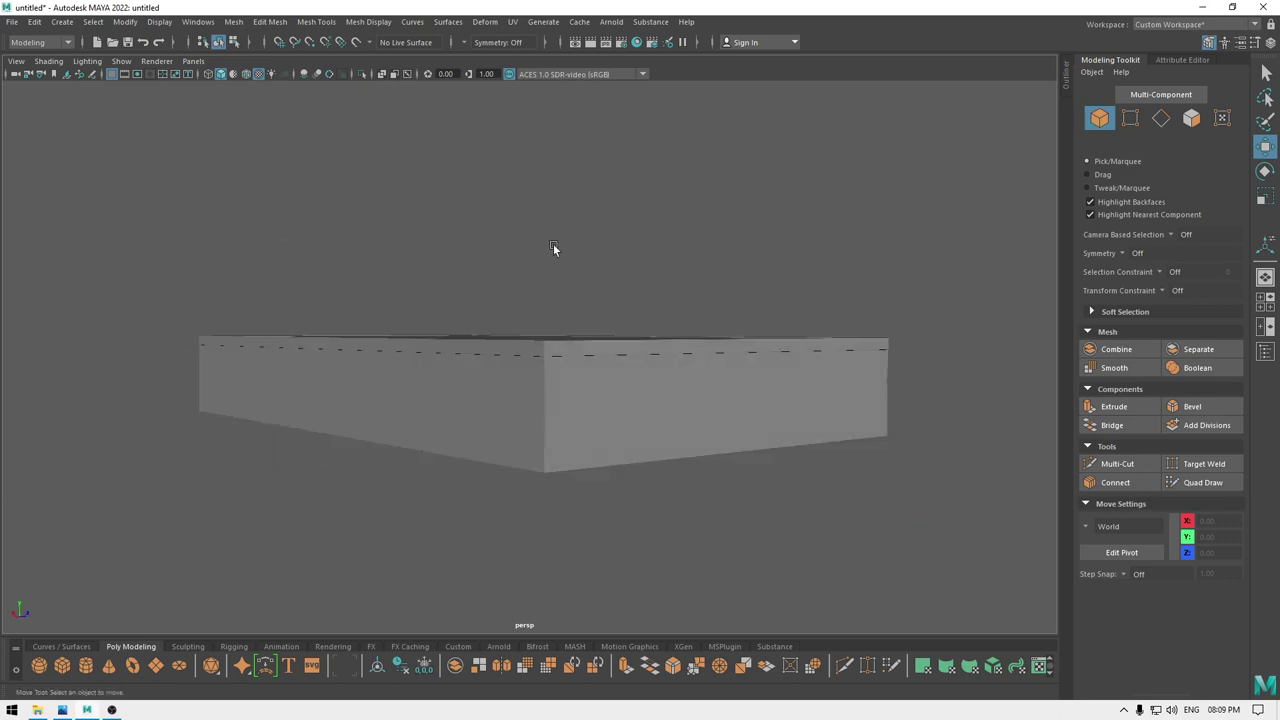
left_click(247, 74)
Duplicate the large lower box and move the copy along Z to about -31.41, beyond the original's long side.
mouse_move(440, 215)
left_mouse_down("alt")
mouse_move(539, 311)
mouse_move(556, 480)
left_mouse_up("alt")
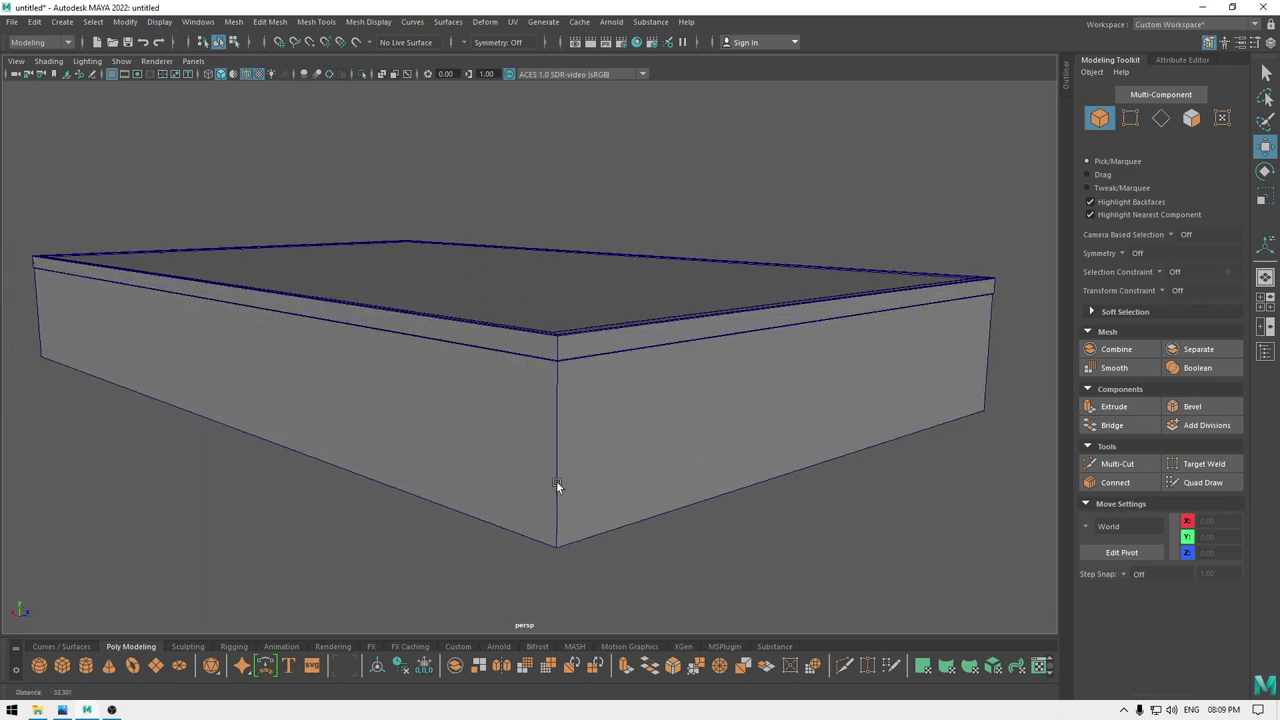
right_click_drag(556, 480, 642, 475, "alt")
left_click_drag(642, 475, 655, 497, "alt")
right_click_drag(925, 425, 819, 415, "alt")
left_click_drag(800, 445, 880, 470, "alt")
right_click_drag(880, 470, 738, 466, "alt")
left_click_drag(738, 466, 602, 370, "alt")
scroll(602, 370, "up", 3)
left_click(627, 375)
left_click_drag(758, 473, 771, 477, "alt")
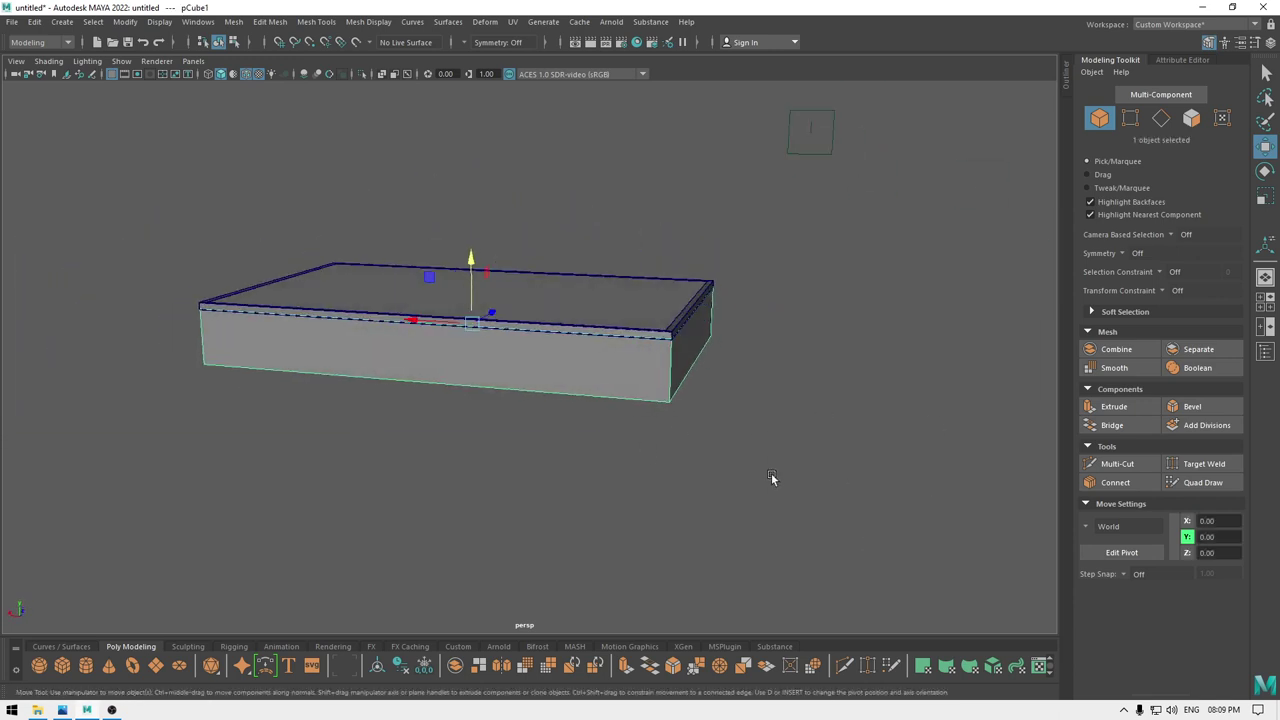
mouse_move(640, 340)
left_mouse_down("alt")
mouse_move(523, 382)
mouse_move(465, 370)
left_mouse_up("alt")
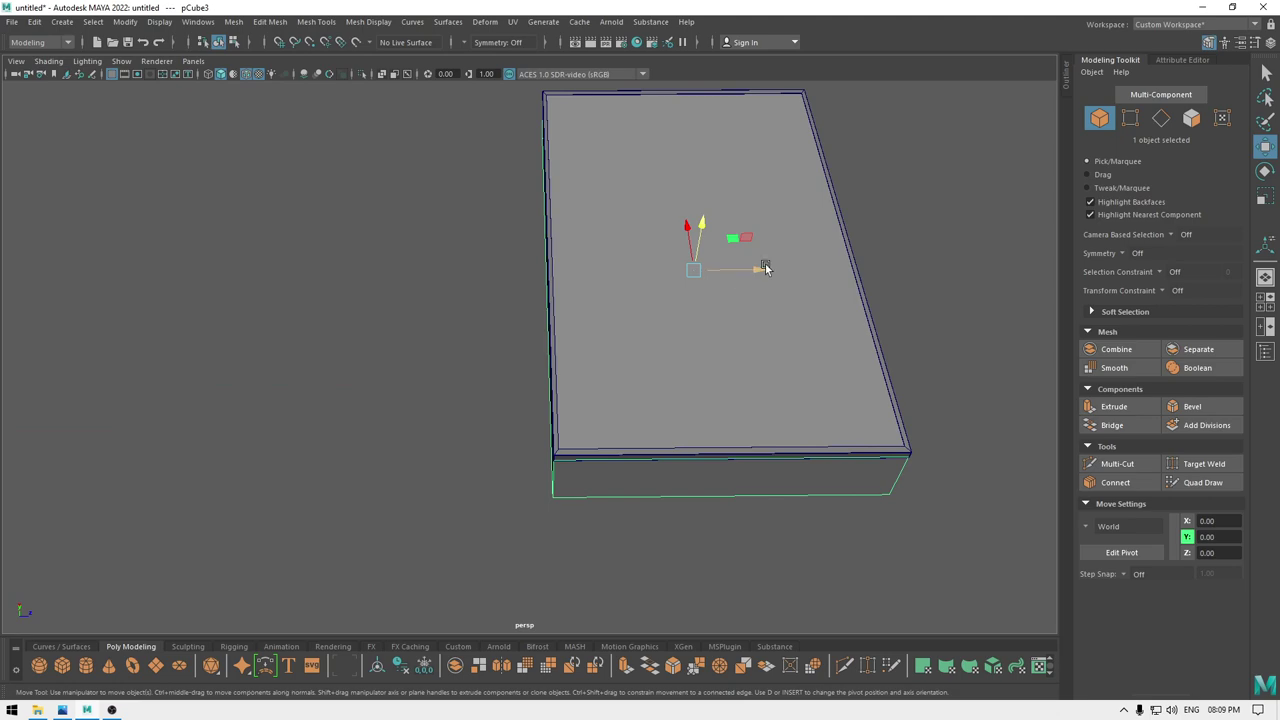
mouse_move(757, 272)
left_mouse_down("shift")
mouse_move(414, 275)
mouse_move(453, 278)
left_mouse_up("shift")
left_click_drag(480, 353, 540, 399, "alt")
In the top view, scale the copied box along X to make it slightly narrower than the main box.
key("space")
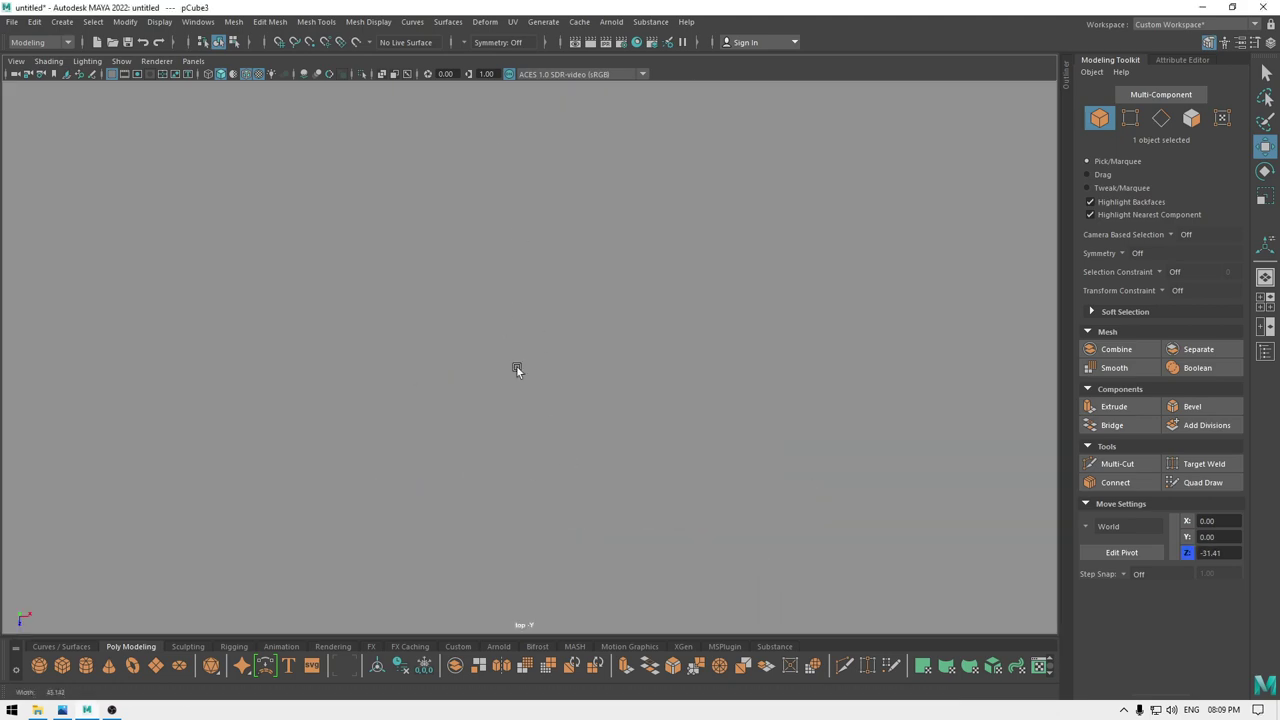
scroll(518, 362, "down", 5)
scroll(545, 288, "down", 2)
middle_click_drag(549, 201, 555, 450, "alt")
scroll(543, 389, "down", 4)
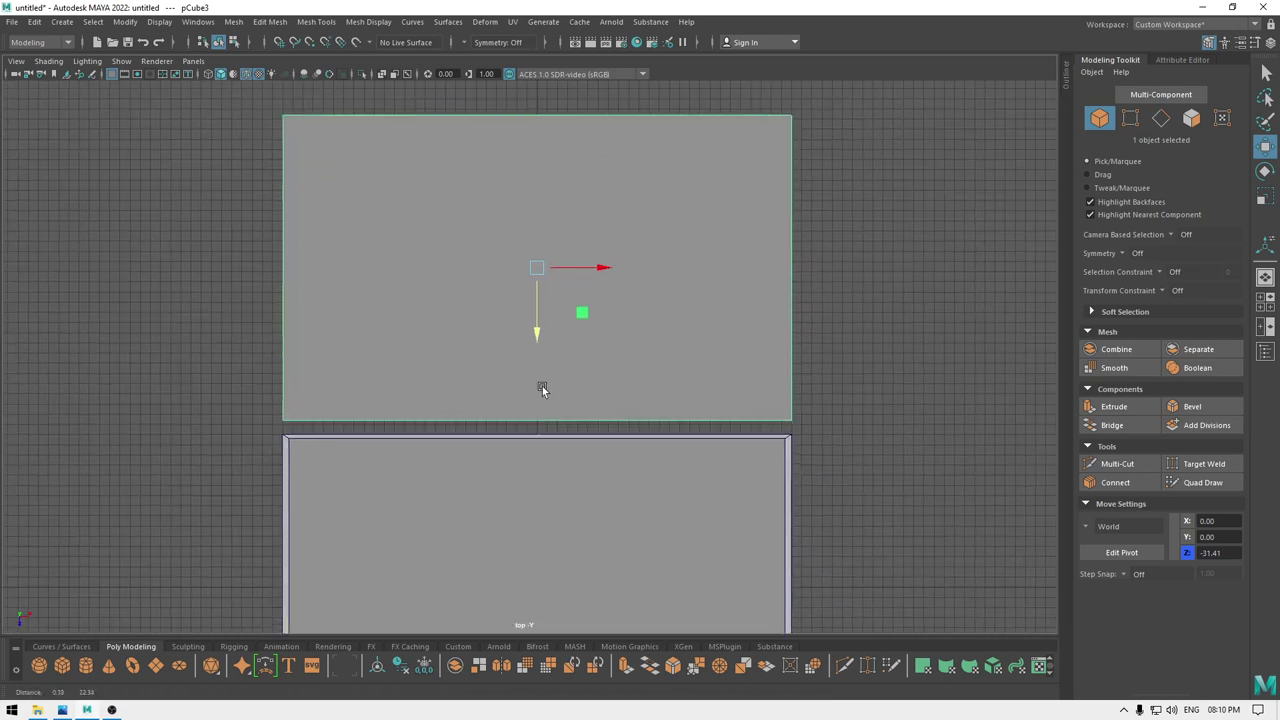
key("r")
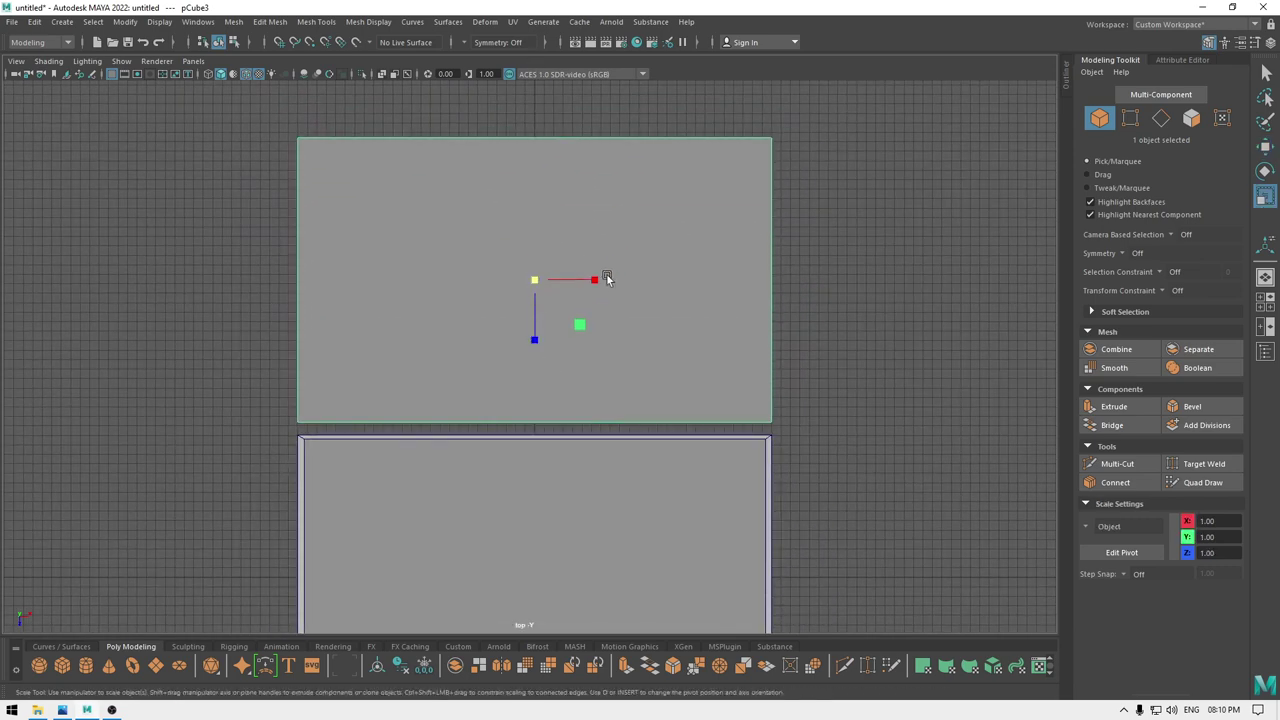
left_click_drag(593, 283, 589, 283)
key("w")
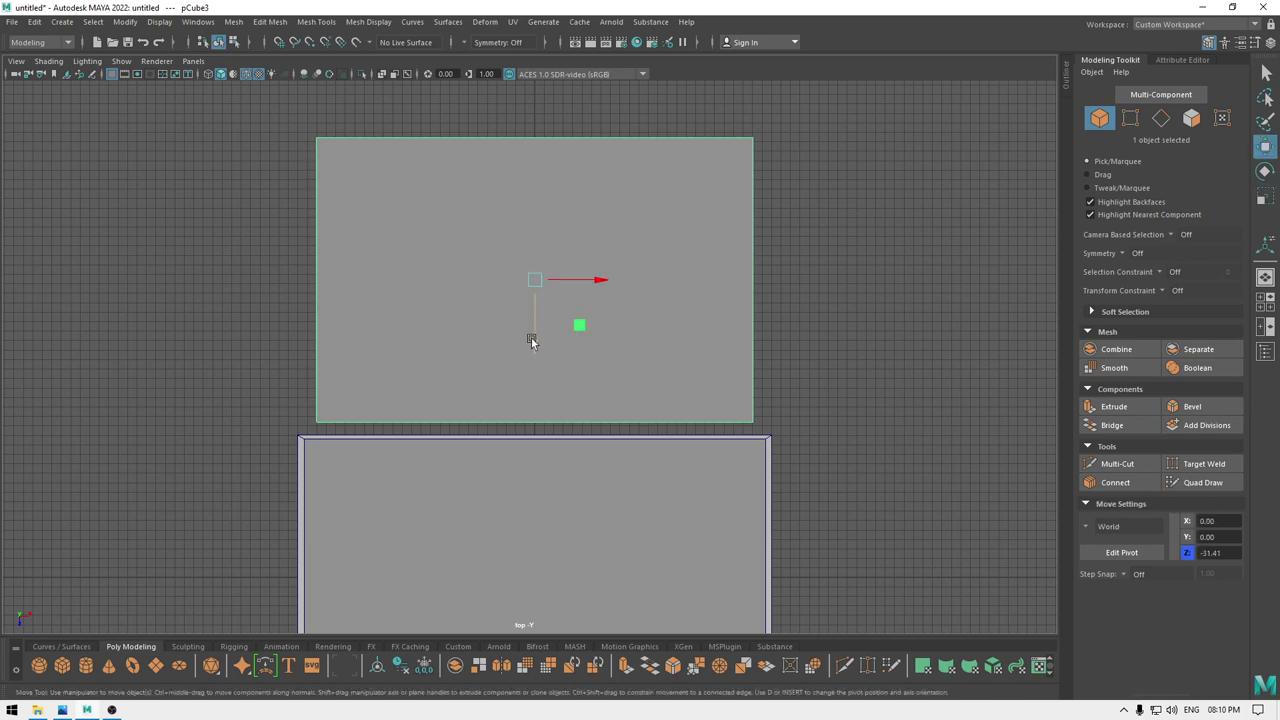
Reduce the copied box's depth along Z and move it close to the main box, to about Z -20.43.
key("r")
left_click_drag(533, 339, 677, 374)
key("w")
key("space")
key("space")
Insert a horizontal edge loop near the top of the smaller box and isolate that box.
left_click_drag(815, 360, 513, 419, "alt")
left_click_drag(447, 393, 491, 404, "alt")
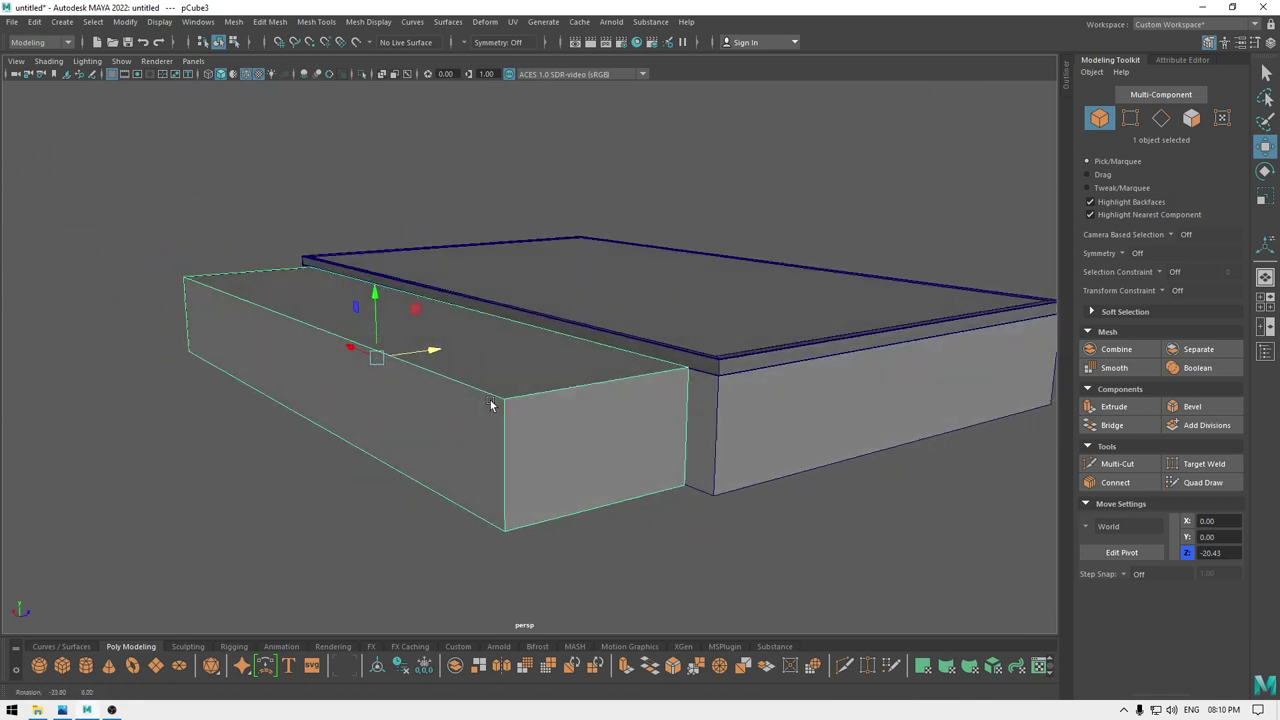
right_click(551, 398, "shift")
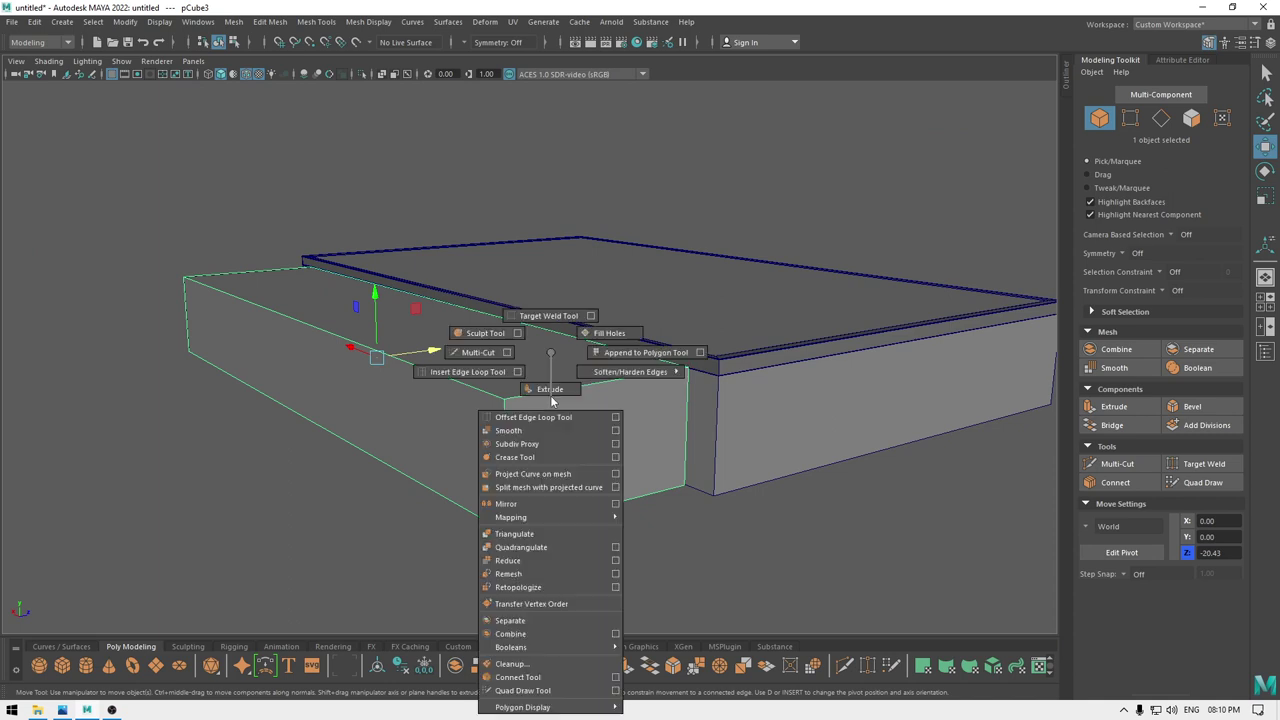
left_click(481, 384)
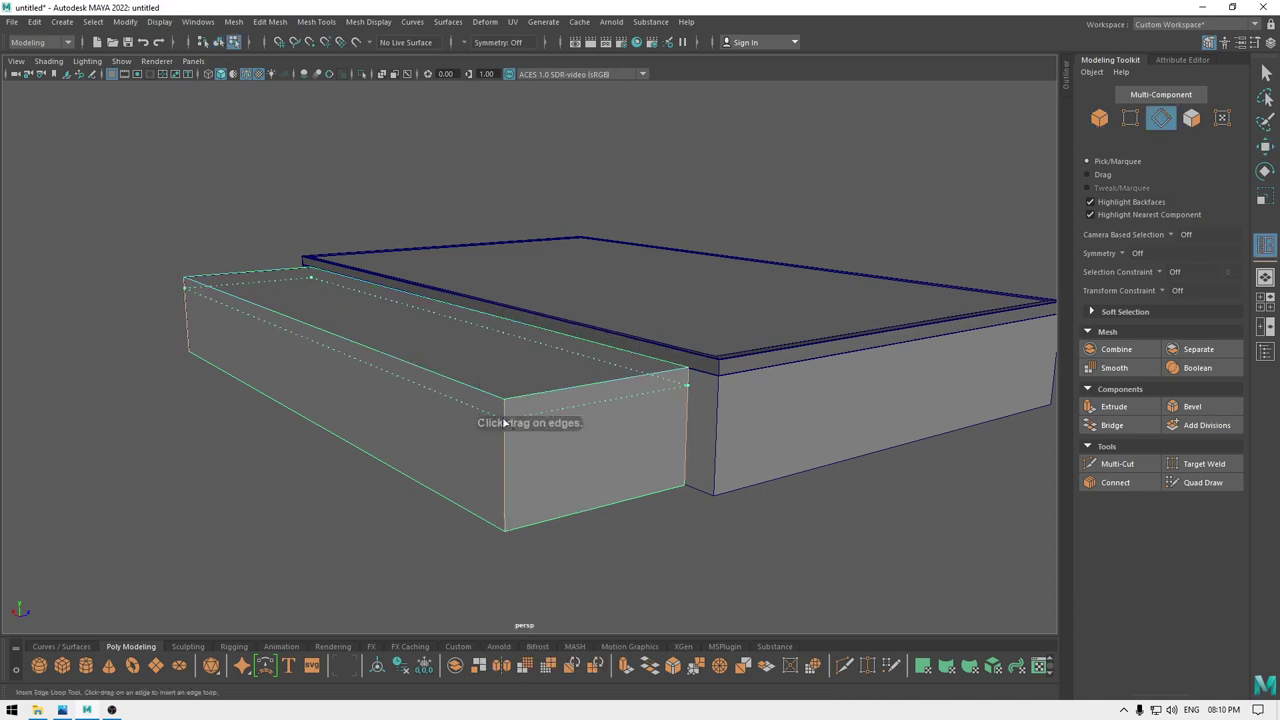
key("w")
key("F8")
left_click_drag(494, 374, 497, 413, "alt")
key("alt+h")
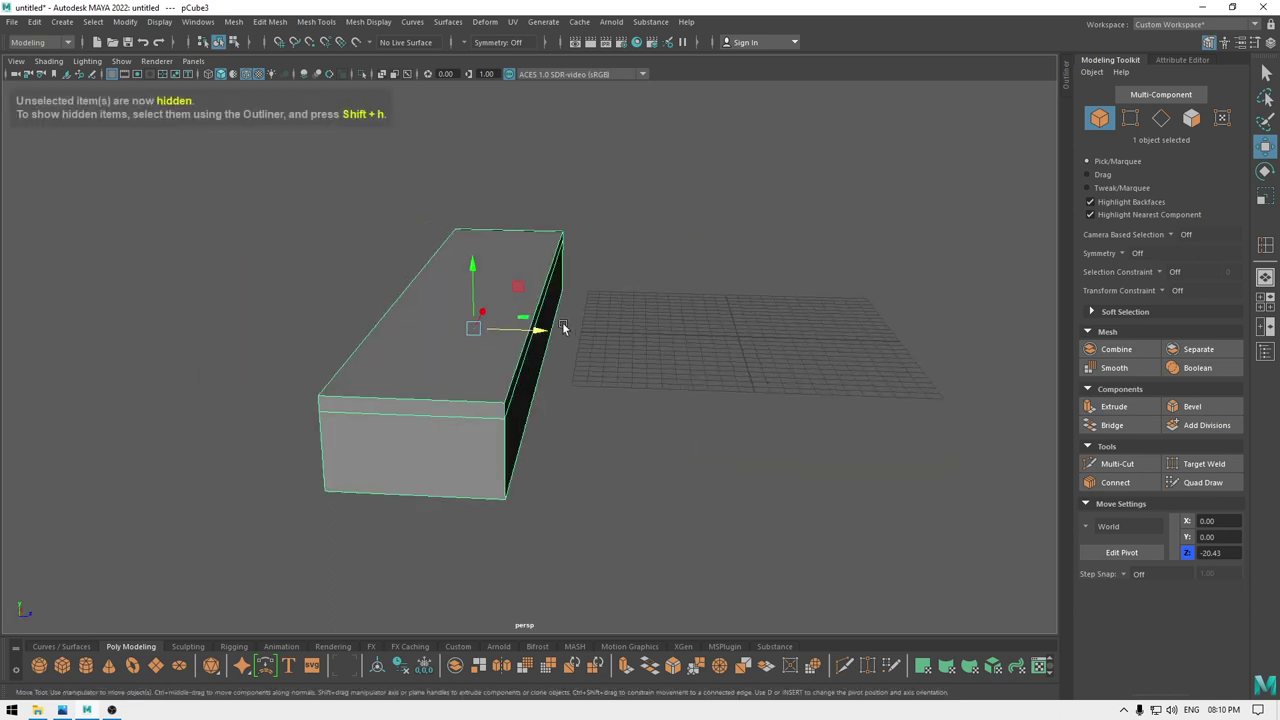
Extrude the smaller box's upper band on its outer long side and both ends with a thickness of 0.36.
left_click_drag(563, 327, 526, 338, "alt")
right_click_drag(449, 339, 452, 390)
left_click(441, 407)
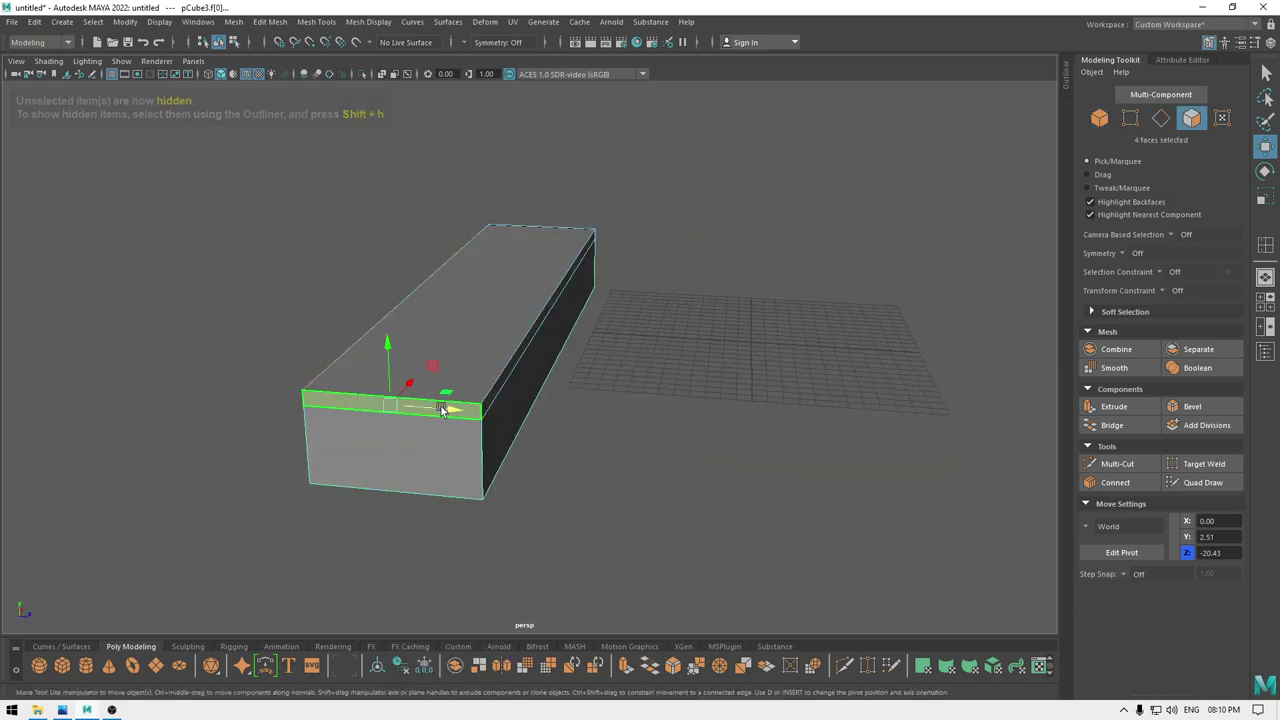
left_click_drag(441, 408, 628, 441, "alt")
double_click(565, 402, "shift")
left_click_drag(622, 395, 510, 360, "alt")
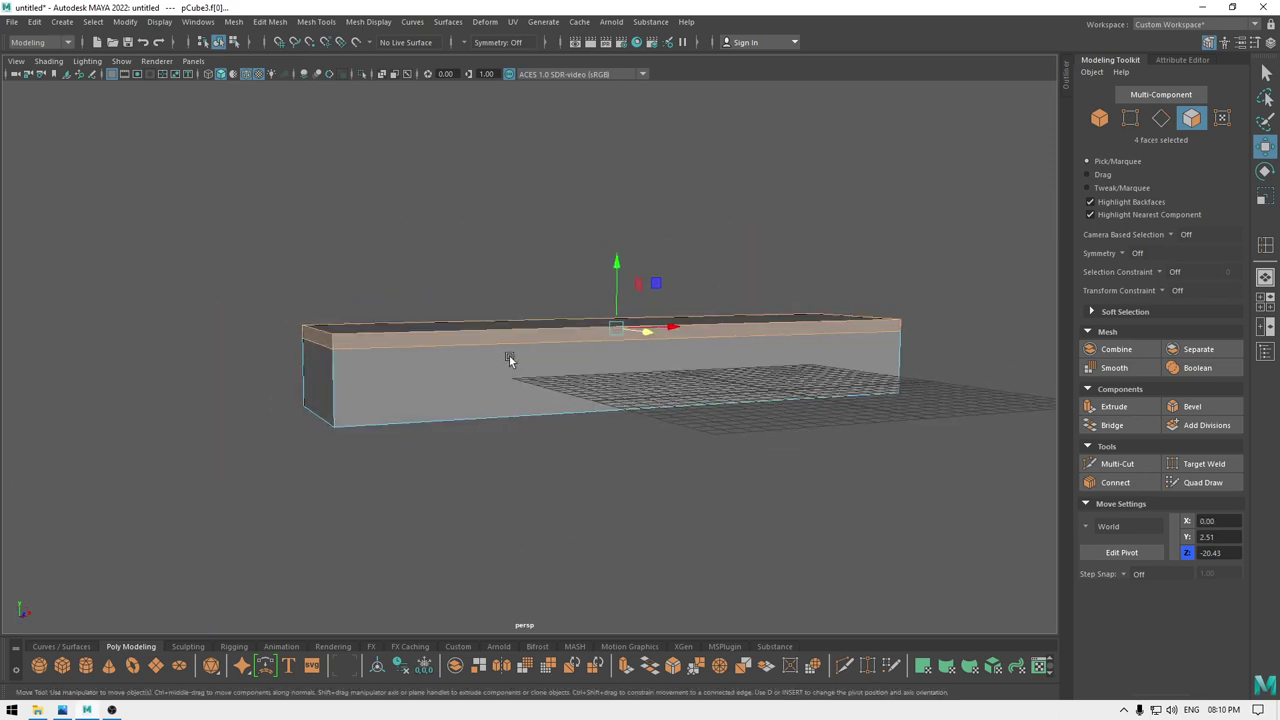
left_click(415, 338, "ctrl")
left_click_drag(350, 404, 631, 444, "alt")
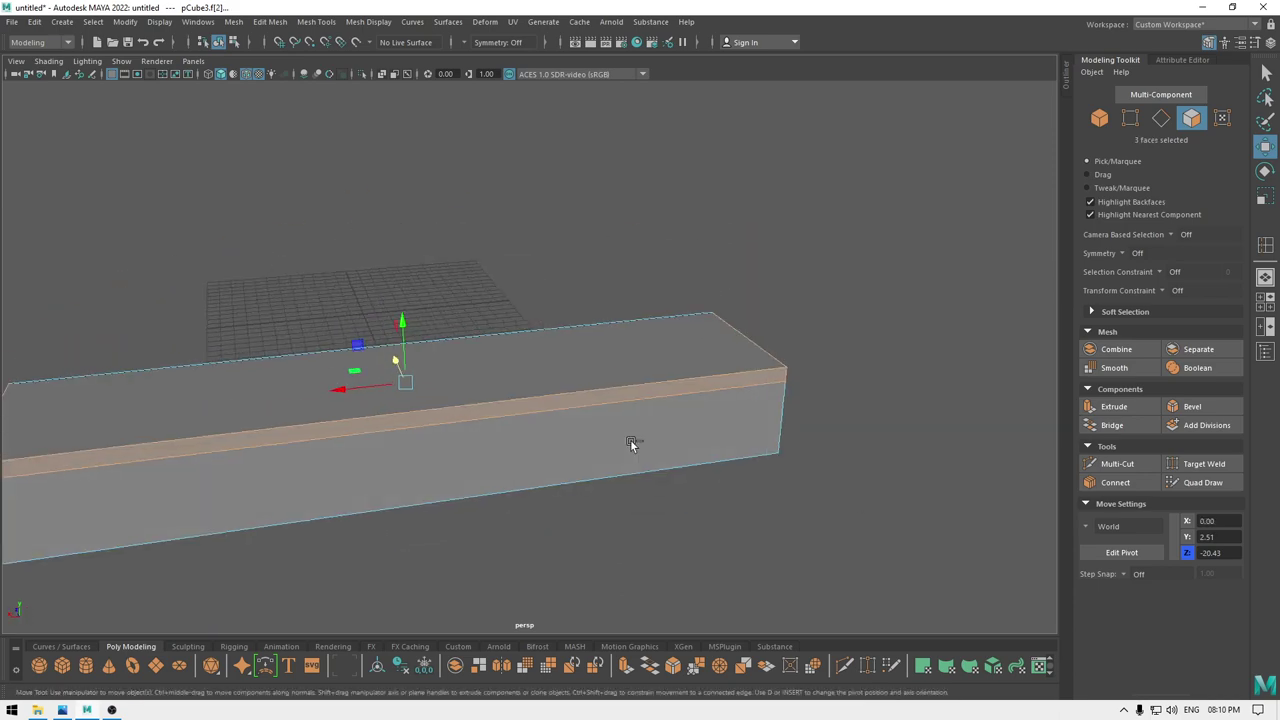
key("ctrl+e")
left_click_drag(636, 397, 571, 369, "alt")
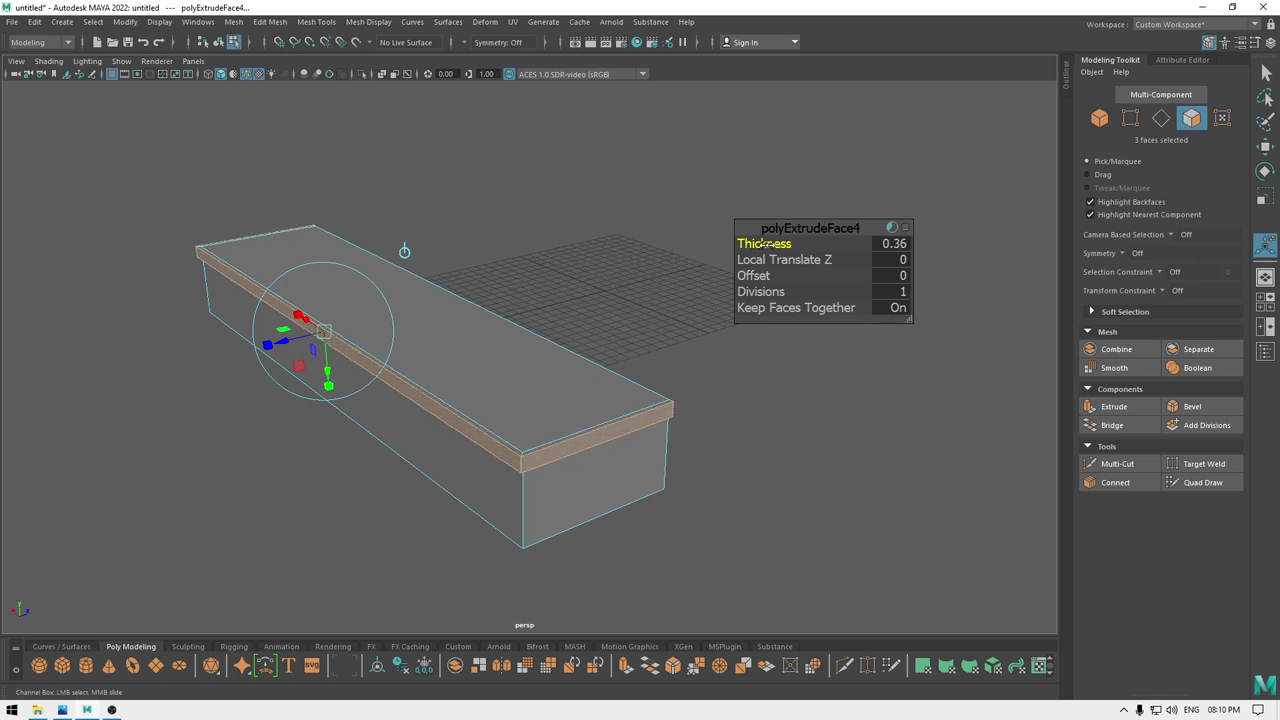
key("w")
left_click_drag(583, 488, 368, 437, "alt")
scroll(377, 354, "up", 2)
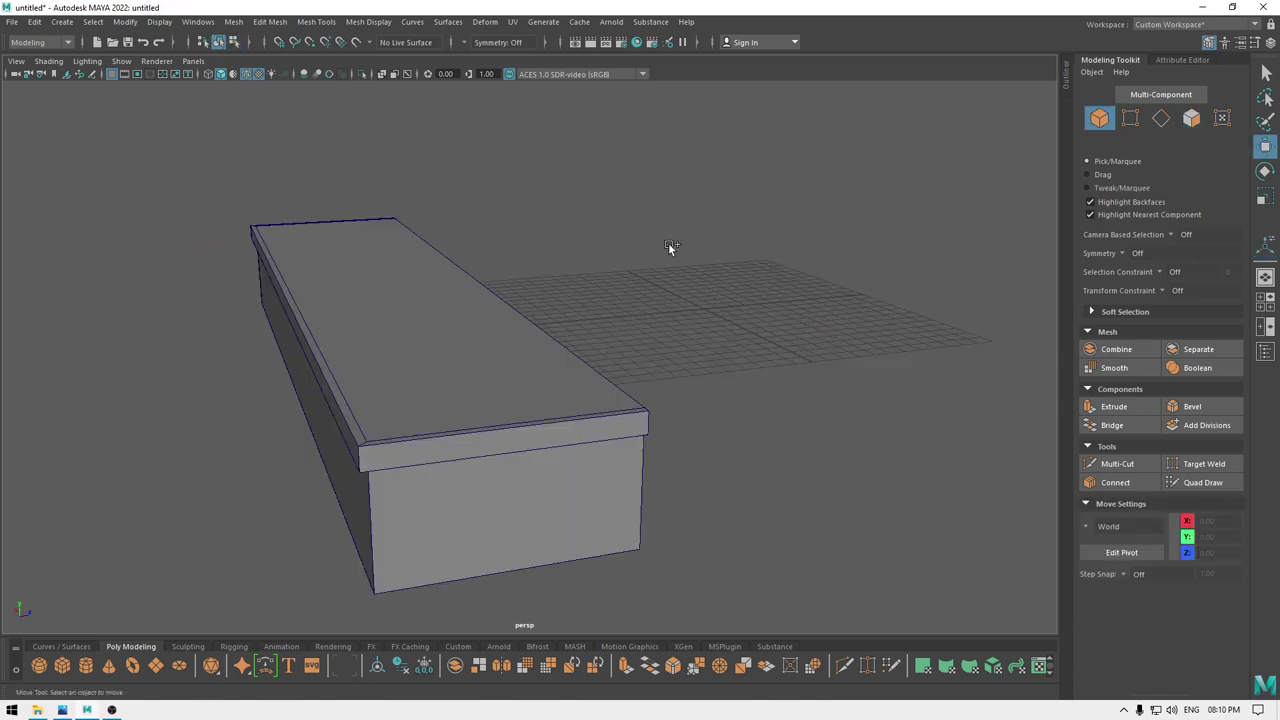
Show the hidden boxes and, in the side view, slide the smaller box along Z against the main box, to about Z -20.34.
key("ctrl+shift+h")
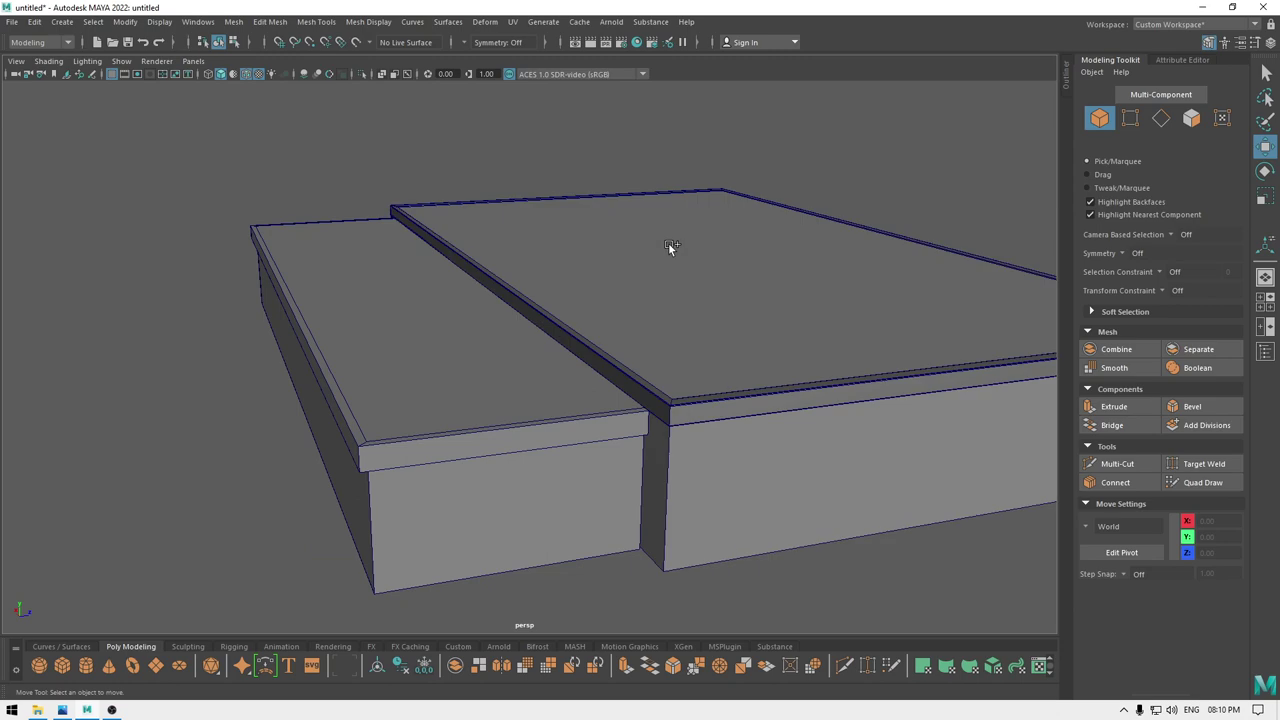
left_click_drag(704, 372, 670, 356, "alt")
key("space")
left_click_drag(578, 377, 652, 382, "space")
scroll(600, 404, "down", 5)
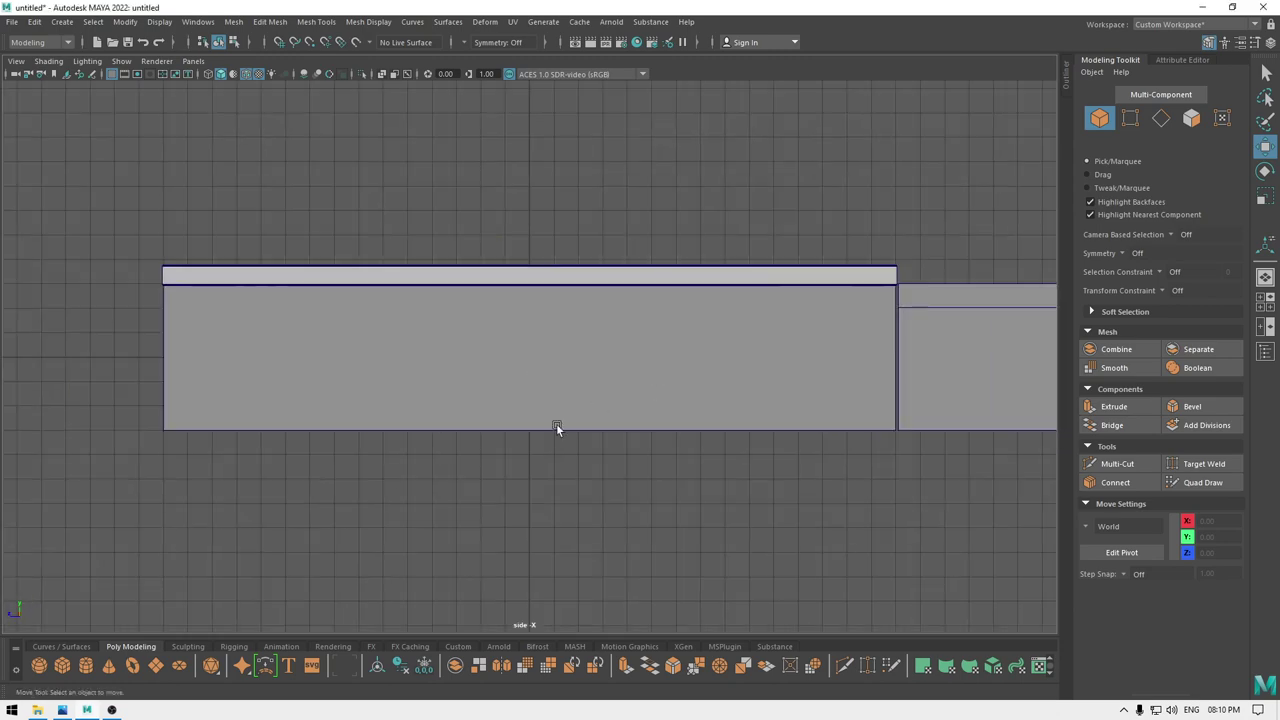
middle_click_drag(762, 352, 189, 303, "alt")
scroll(230, 301, "up", 3)
left_click(380, 308)
middle_click_drag(420, 323, 788, 342, "alt")
scroll(640, 396, "up", 3)
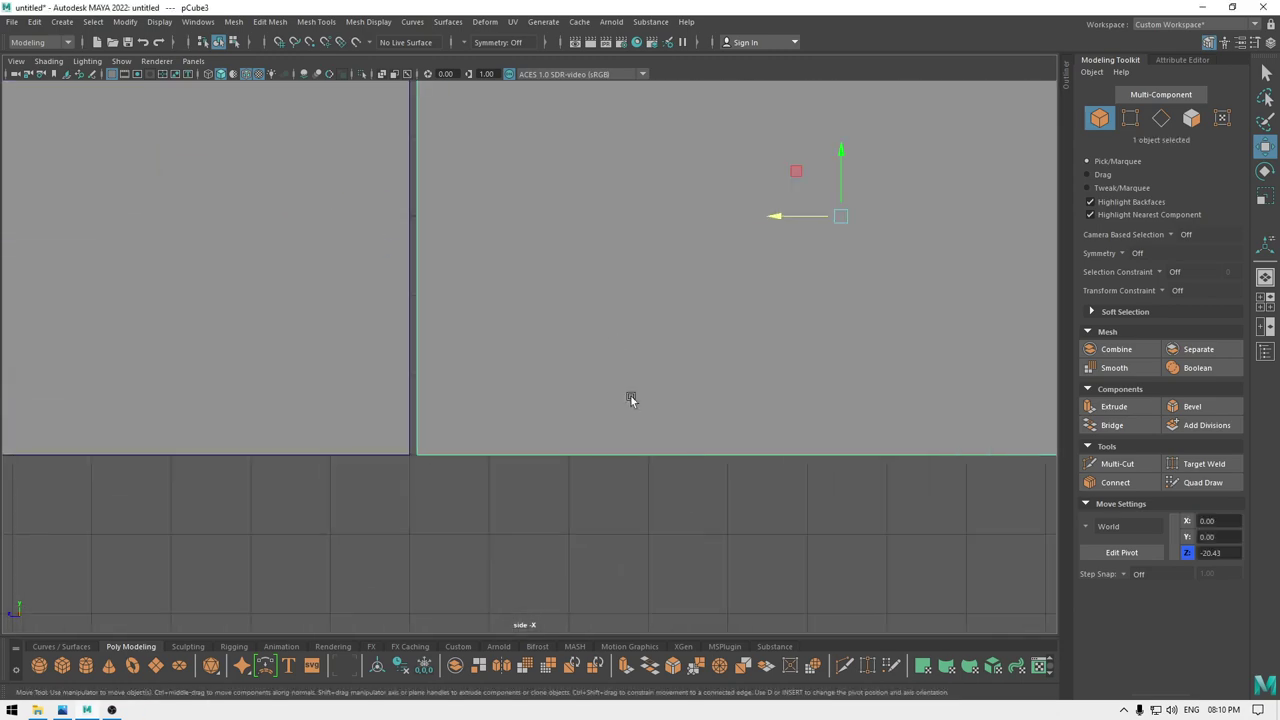
left_click_drag(773, 221, 770, 220)
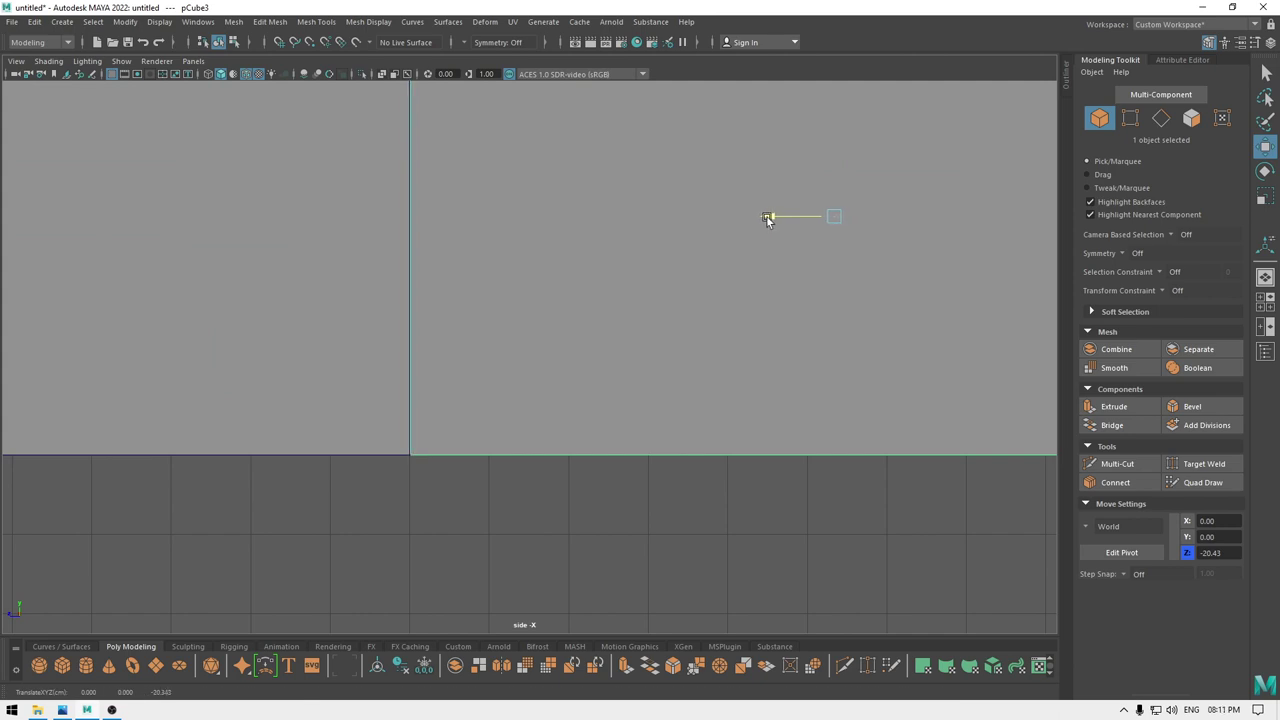
left_click(707, 519)
Create a new polygon cube and raise it above the main box's slab to about Y 5.48.
key("space")
left_click_drag(708, 517, 691, 377)
scroll(723, 386, "down", 4)
scroll(660, 386, "down", 3)
scroll(649, 417, "down", 2)
middle_click_drag(691, 377, 690, 468, "alt")
left_click_drag(690, 468, 705, 430, "alt")
left_click_drag(784, 318, 790, 308, "alt")
right_click_drag(794, 305, 790, 348, "shift")
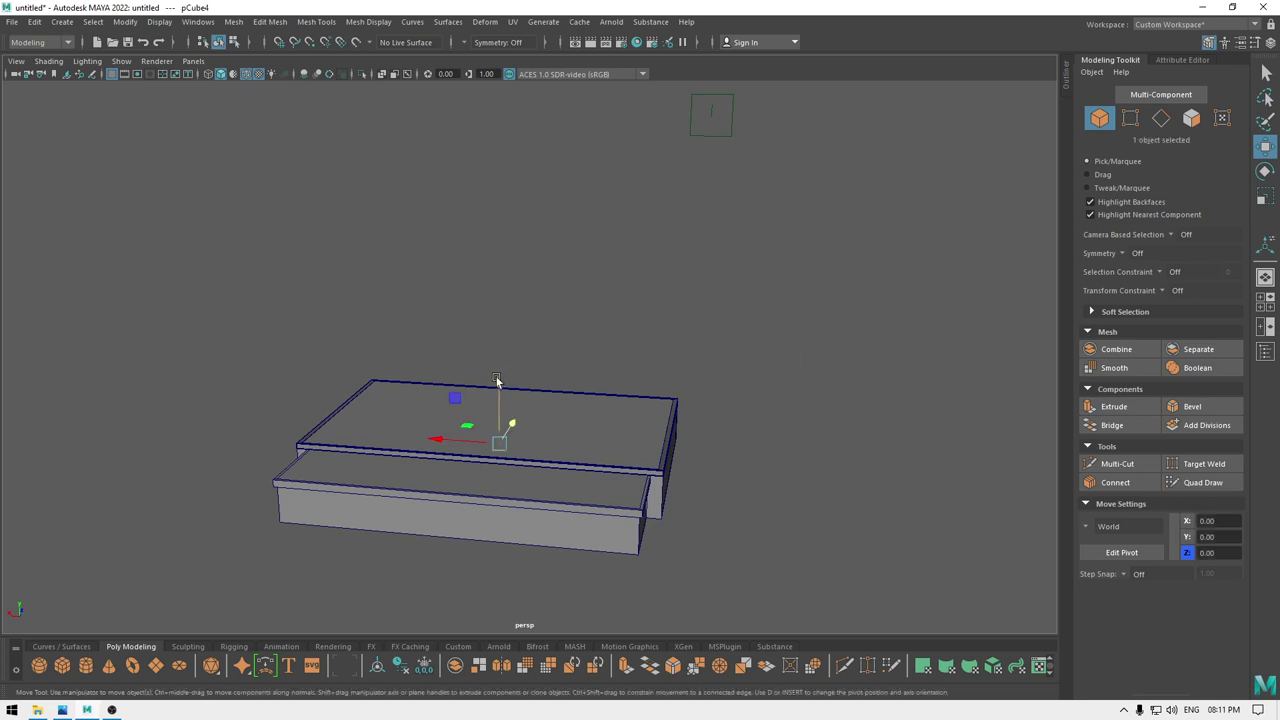
left_click_drag(497, 380, 498, 343)
Set all of the new cube's subdivisions to 1, its width to 50 and its depth to 30.
key("t")
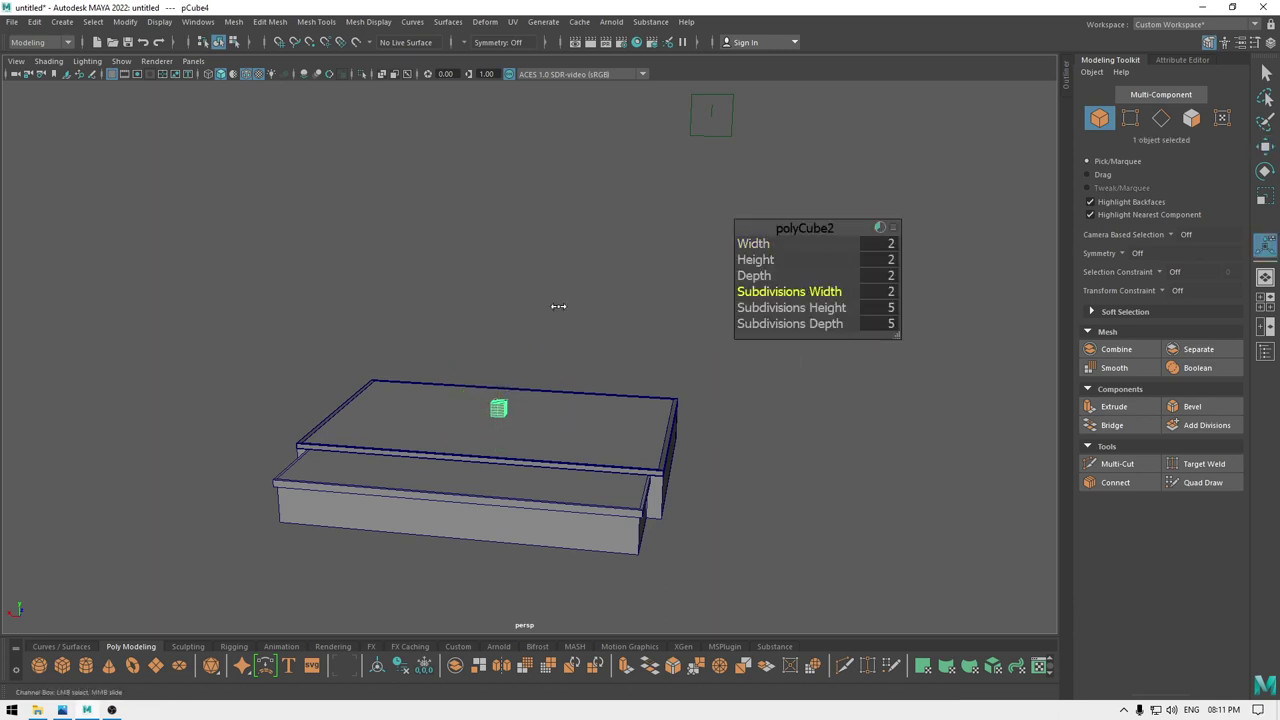
left_click_drag(755, 323, 946, 251)
left_click(892, 245)
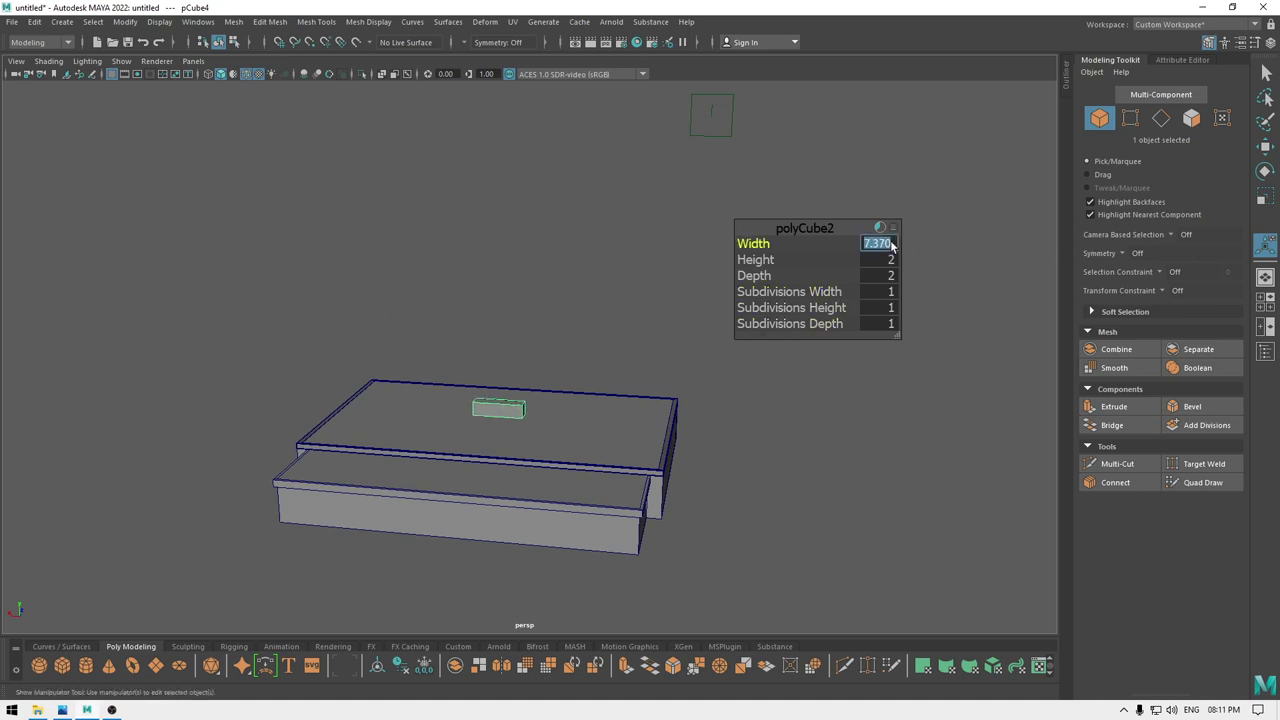
type("50")
key("Return")
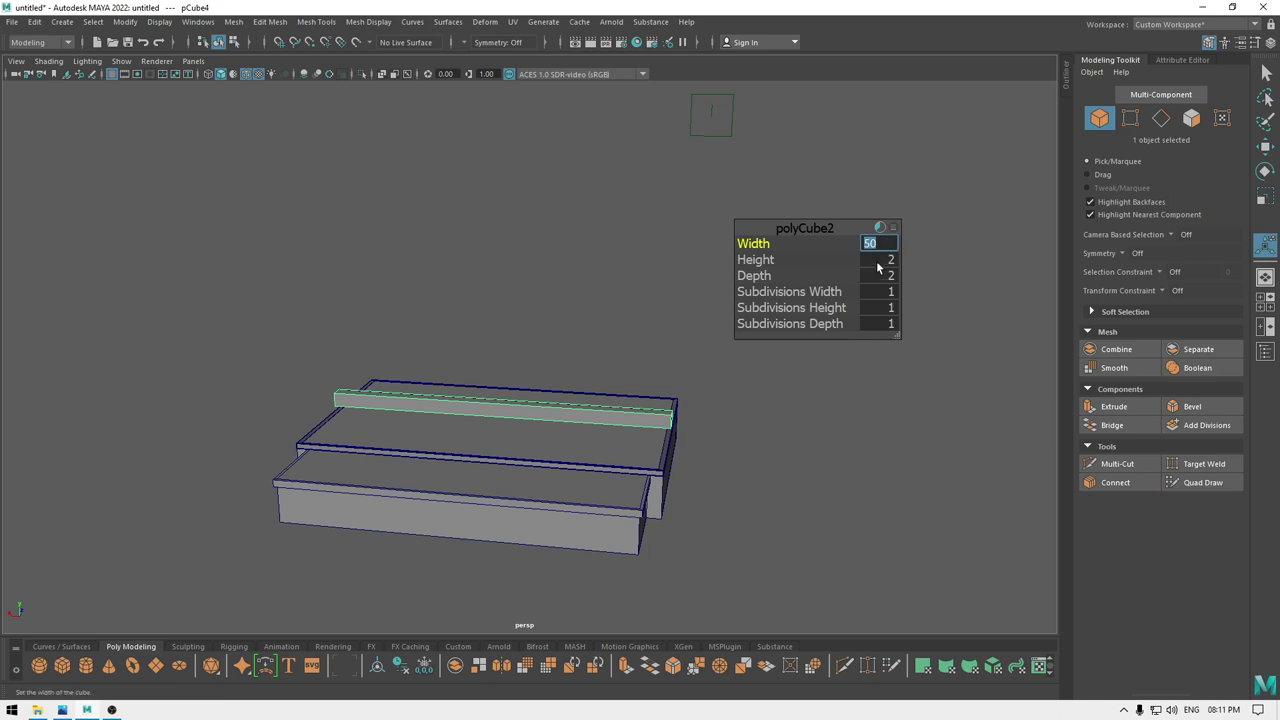
left_click(886, 276)
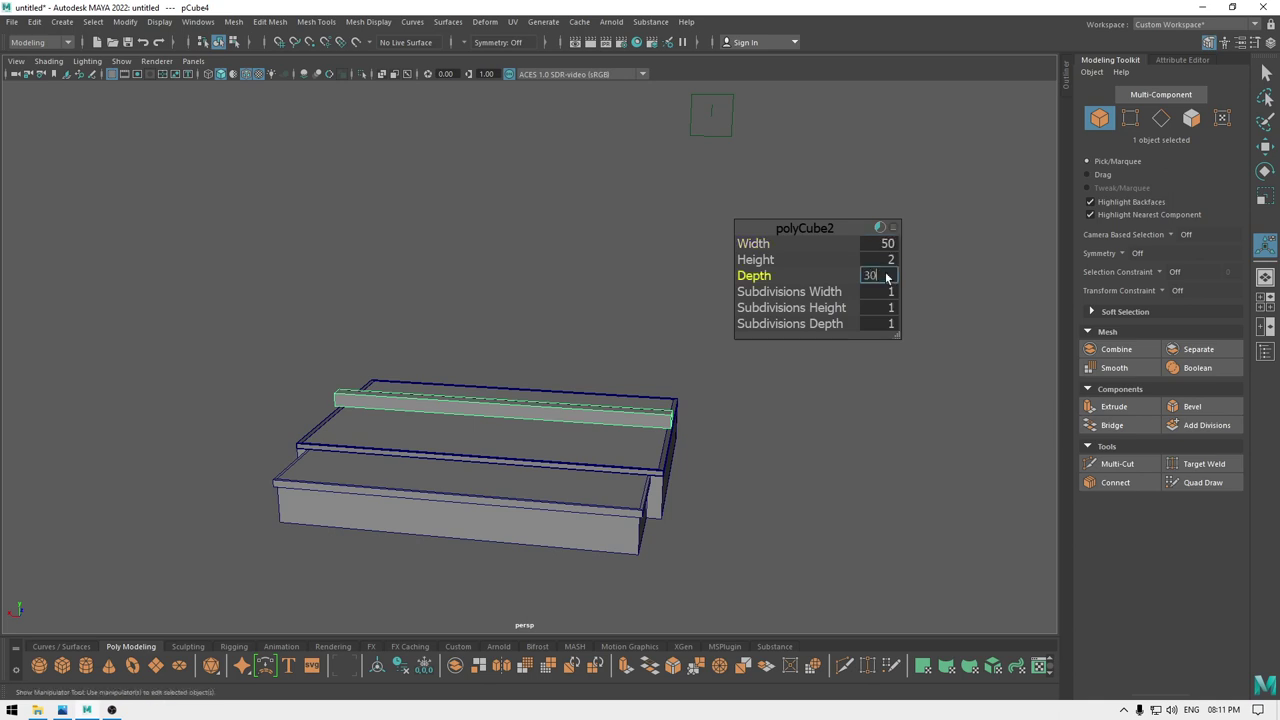
type("30")
key("Return")
Set the upper box's width to 49 and its depth to 29 to fit within the slab's frame.
left_click_drag(540, 435, 345, 510, "alt")
right_click_drag(345, 510, 487, 604, "alt")
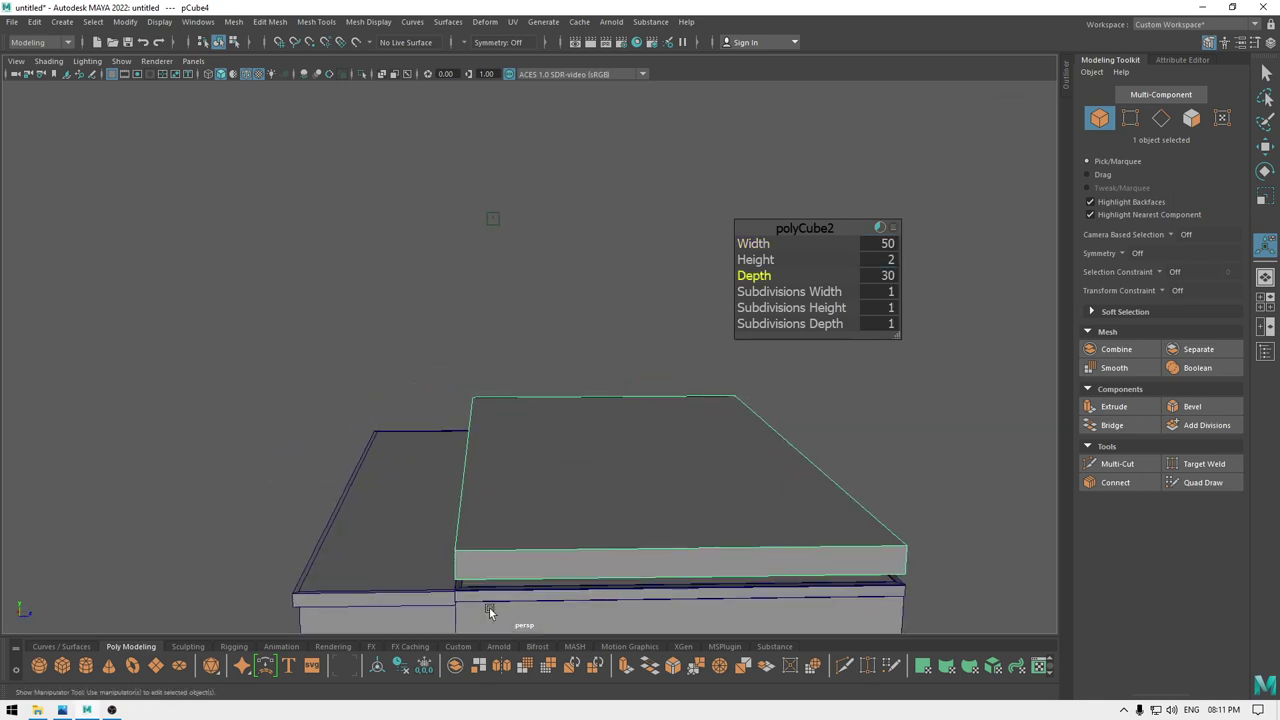
middle_click_drag(490, 612, 346, 394, "alt")
left_click_drag(346, 394, 414, 423, "alt")
right_click_drag(414, 423, 515, 490, "alt")
middle_click_drag(515, 490, 446, 411, "alt")
right_click_drag(446, 411, 606, 408, "alt")
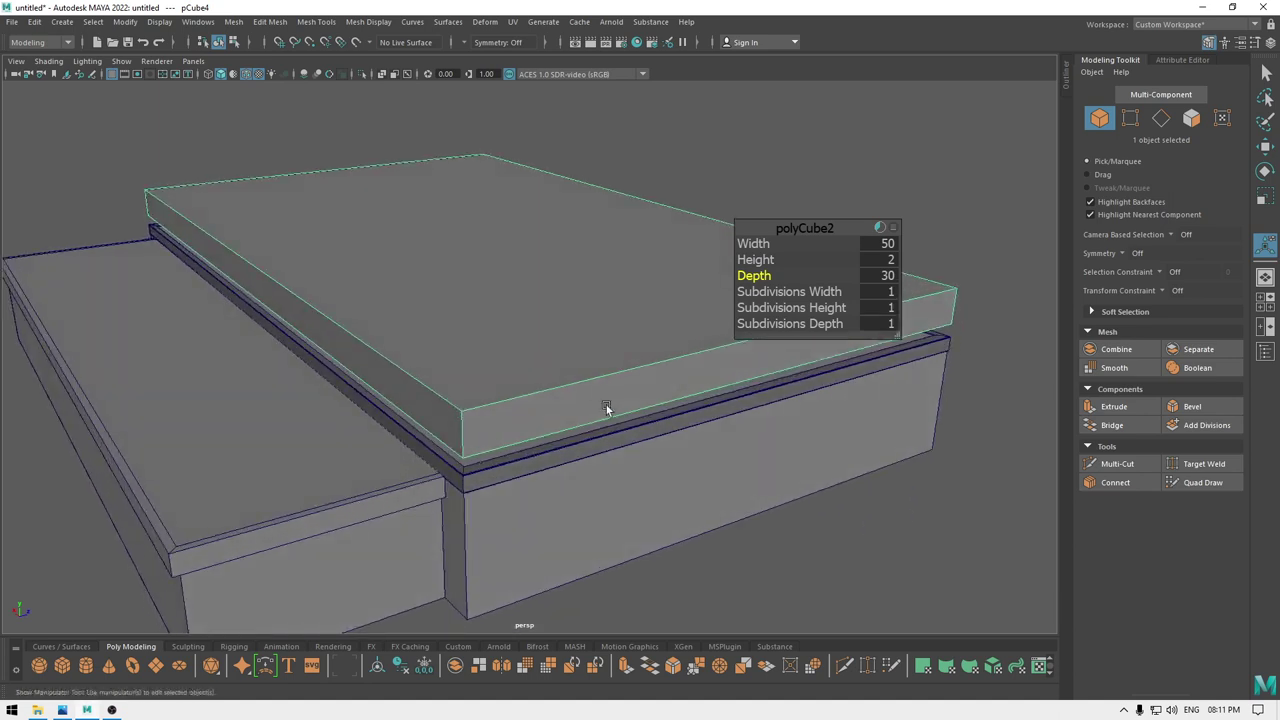
left_click(881, 244)
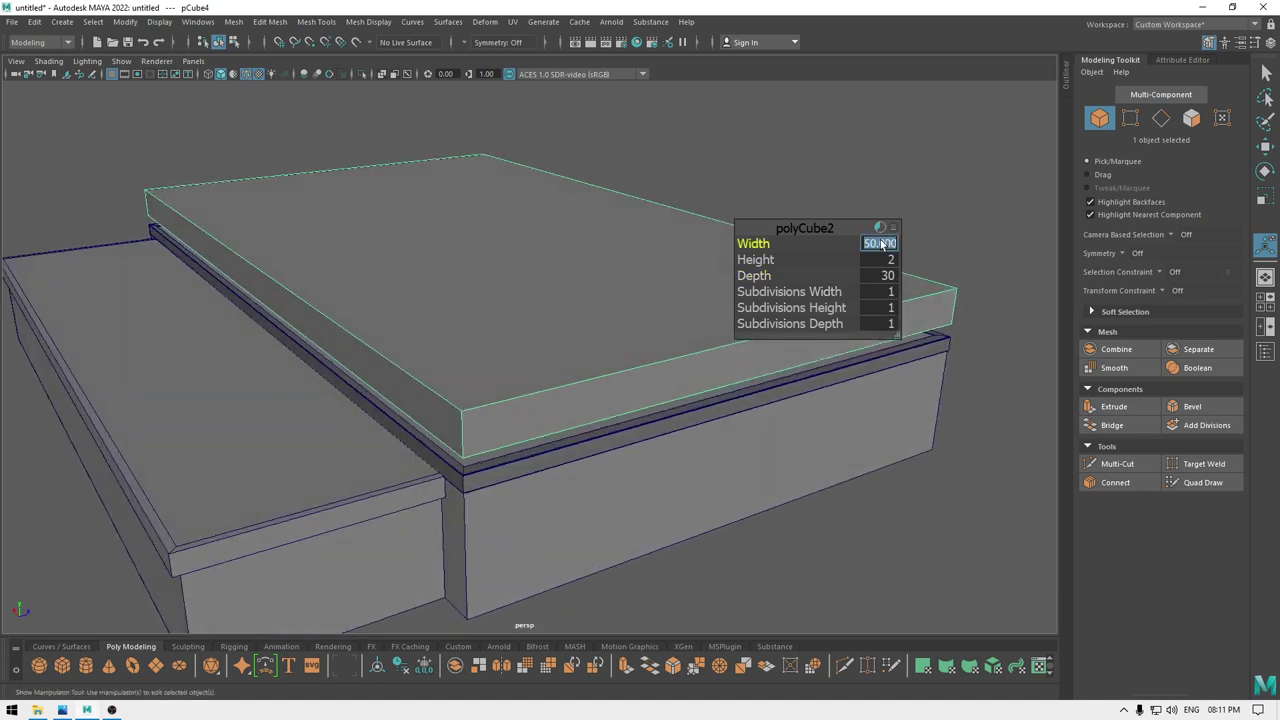
key("Tab")
key("Tab")
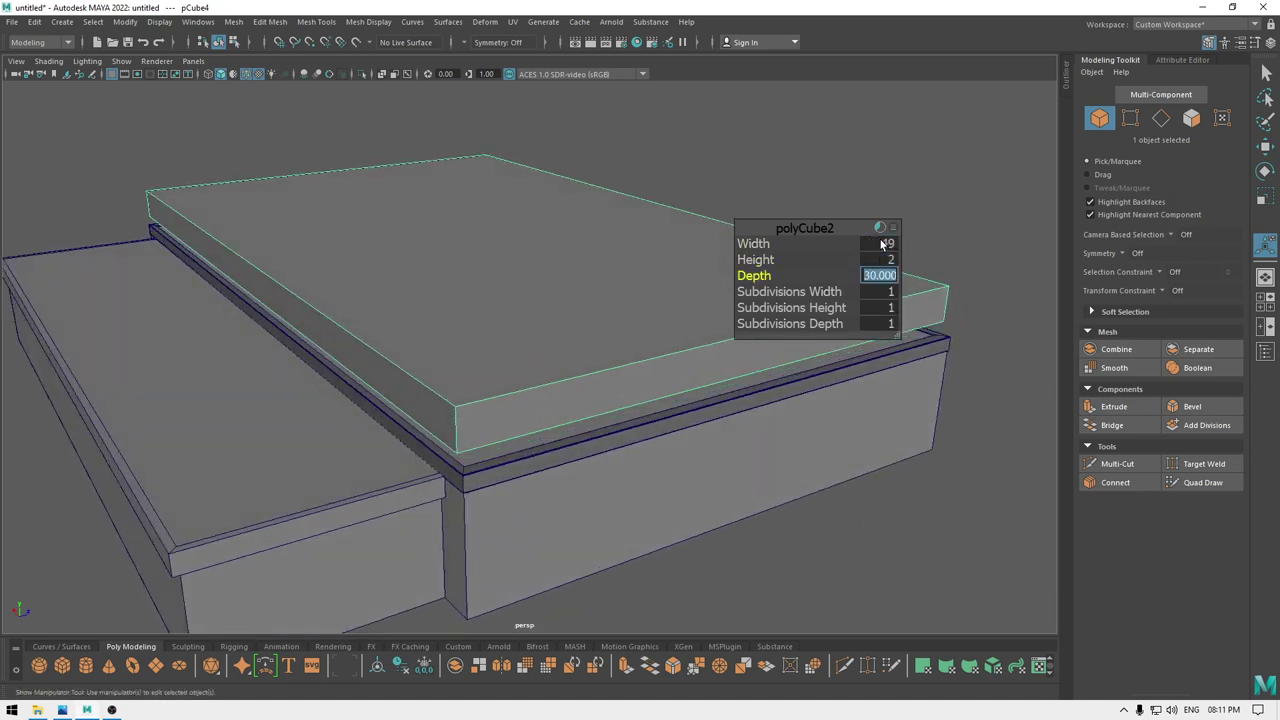
key("Return")
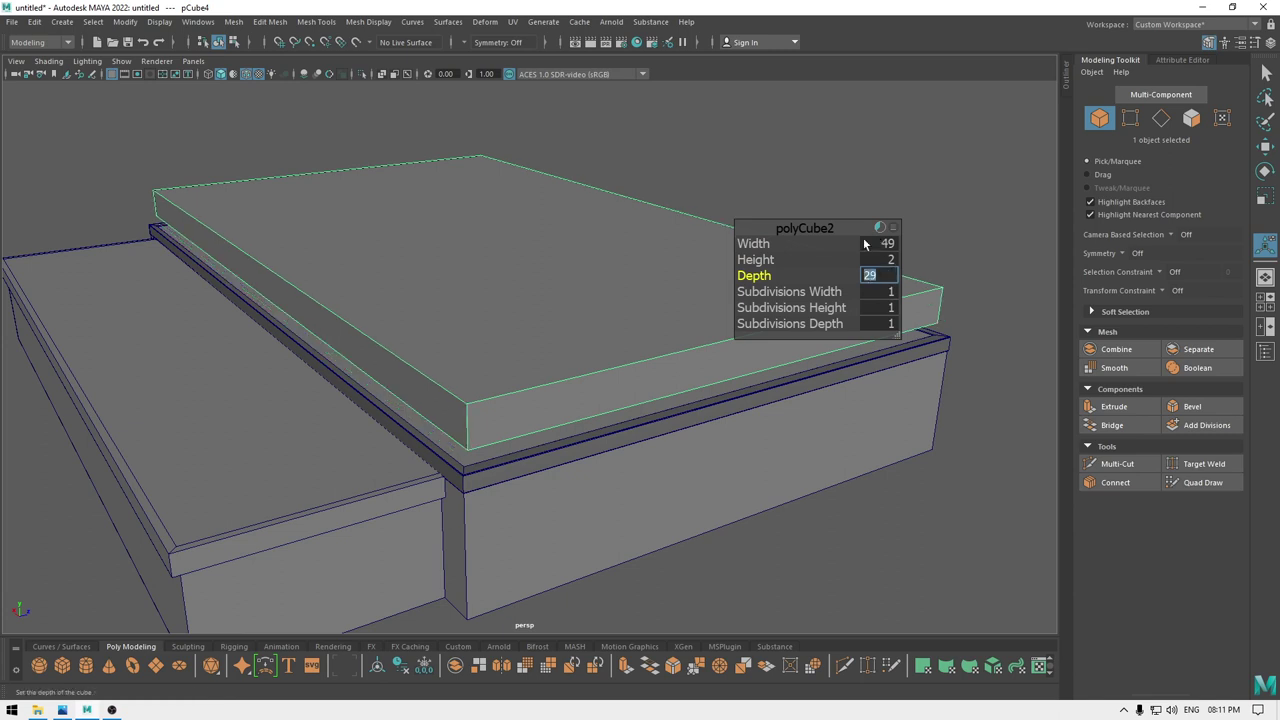
Increase the upper box's height to about 12.38 and raise it onto the slab in the front view, to about Y 9.89.
left_click_drag(765, 259, 1274, 275)
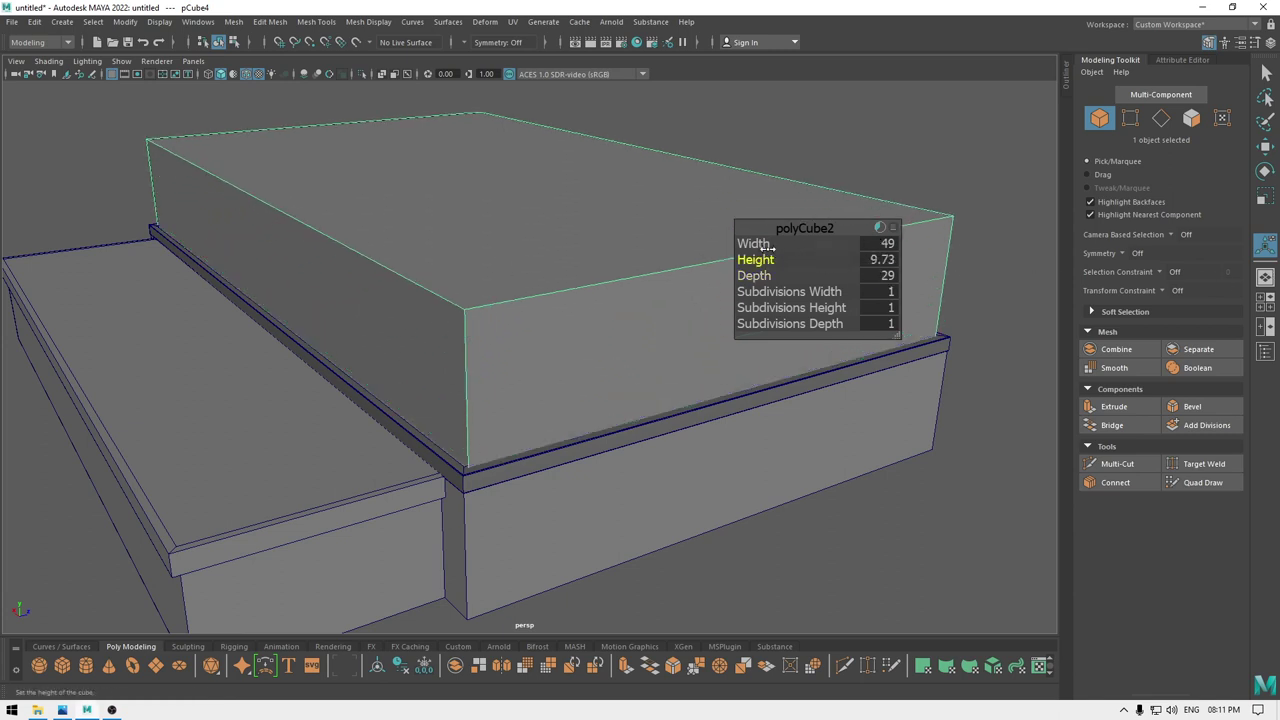
left_click_drag(746, 262, 923, 281)
key("w")
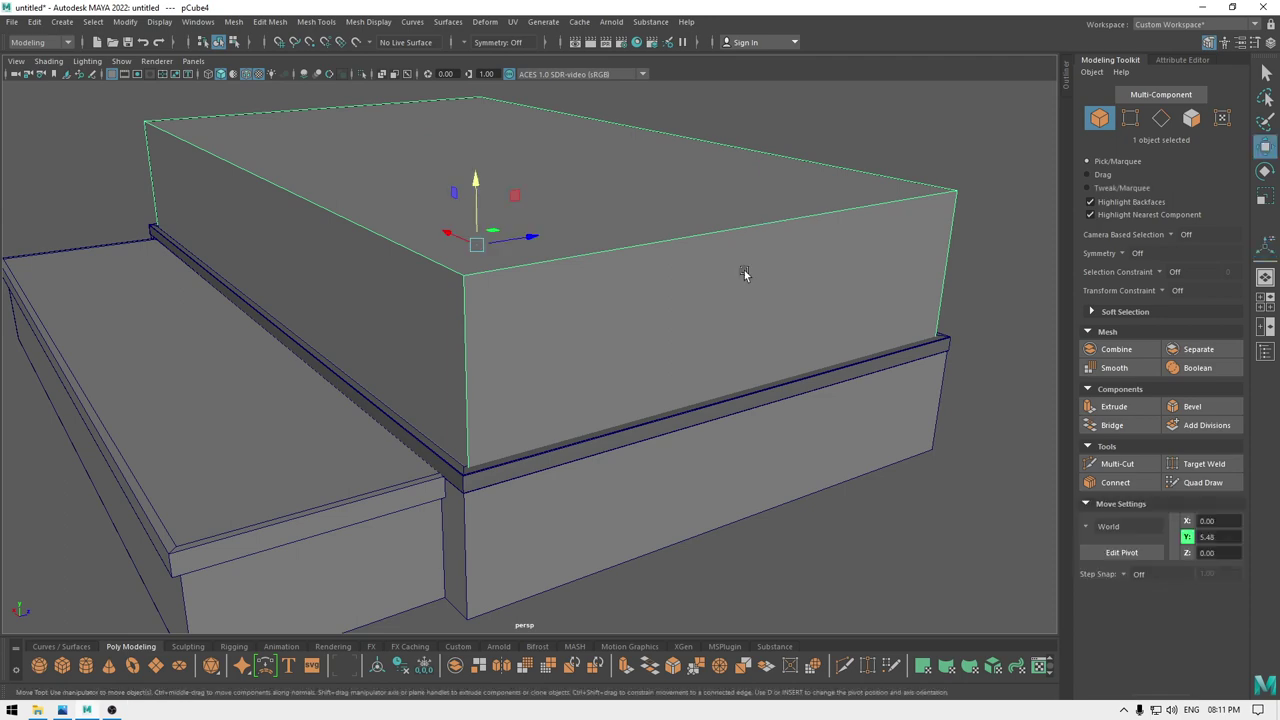
key("space")
left_click_drag(745, 271, 755, 312)
scroll(720, 298, "down", 3)
middle_click_drag(574, 236, 650, 303, "alt")
left_click_drag(620, 295, 624, 219)
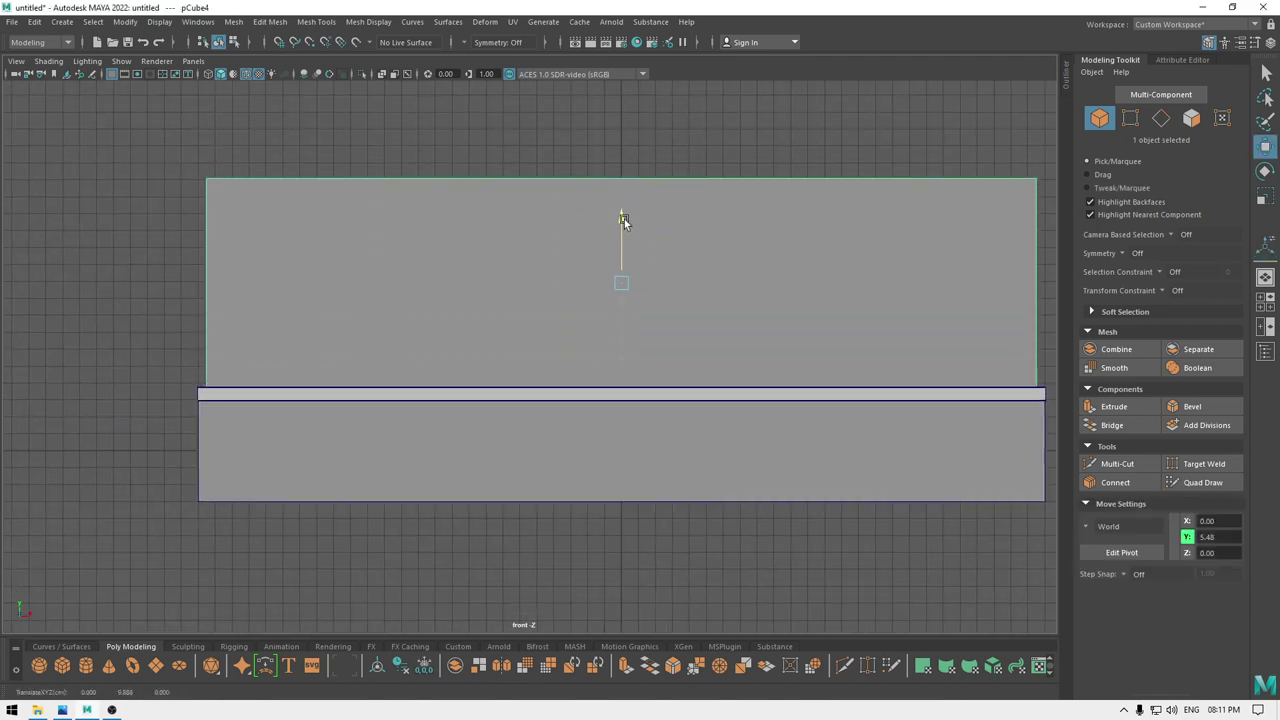
Set the upper box's height to 20 and move it up onto the slab, to about Y 13.75.
middle_click_drag(632, 258, 489, 278, "alt")
right_click_drag(489, 278, 502, 249, "alt")
key("t")
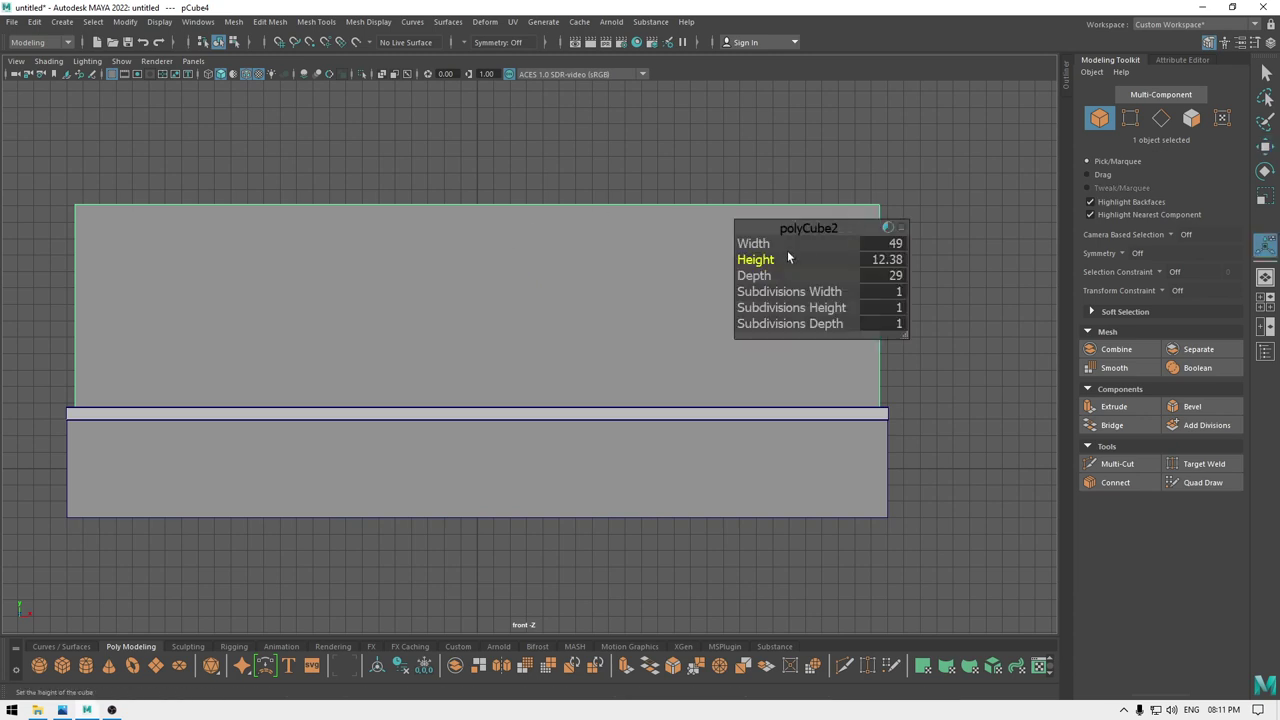
left_click_drag(767, 260, 1274, 258)
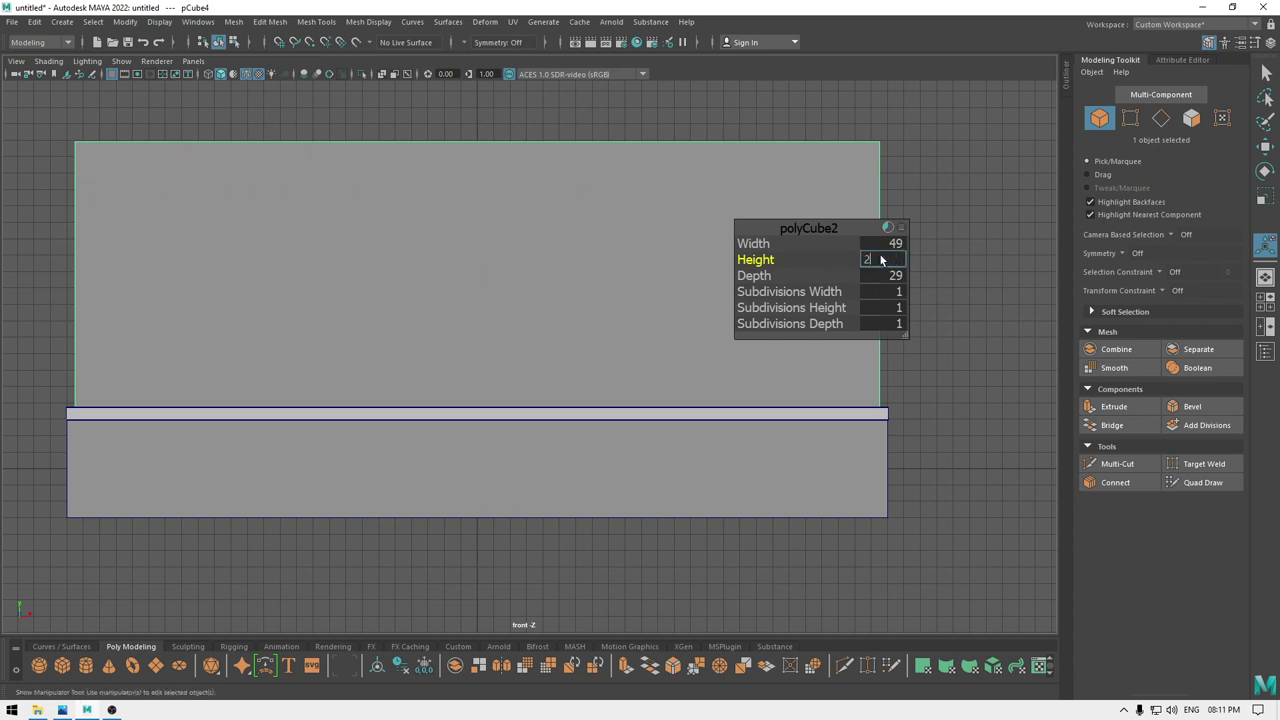
type("0")
key("Return")
key("w")
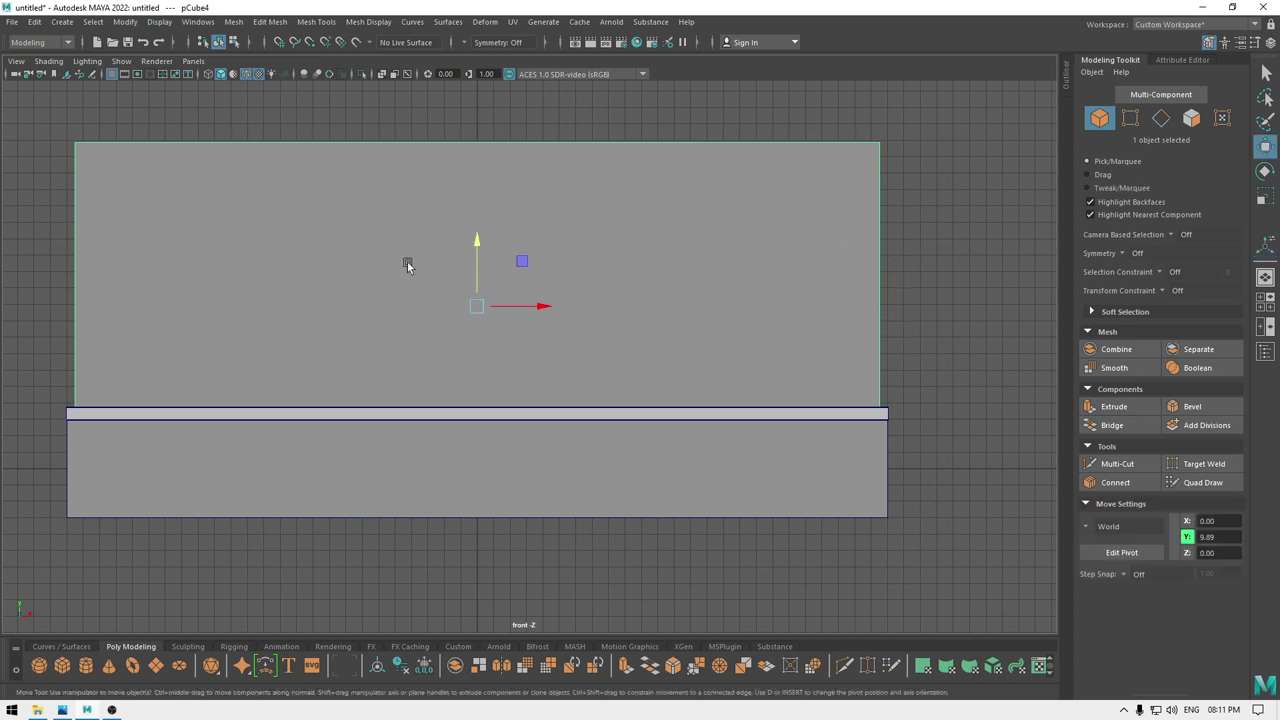
left_click_drag(478, 243, 474, 158)
Isolate the upper box, delete its bottom face, and show the hidden objects again in object mode.
left_click_drag(482, 177, 482, 178)
key("space")
left_click(482, 178)
left_click_drag(497, 285, 518, 304, "alt")
key("alt+h")
left_click_drag(563, 360, 538, 220, "alt")
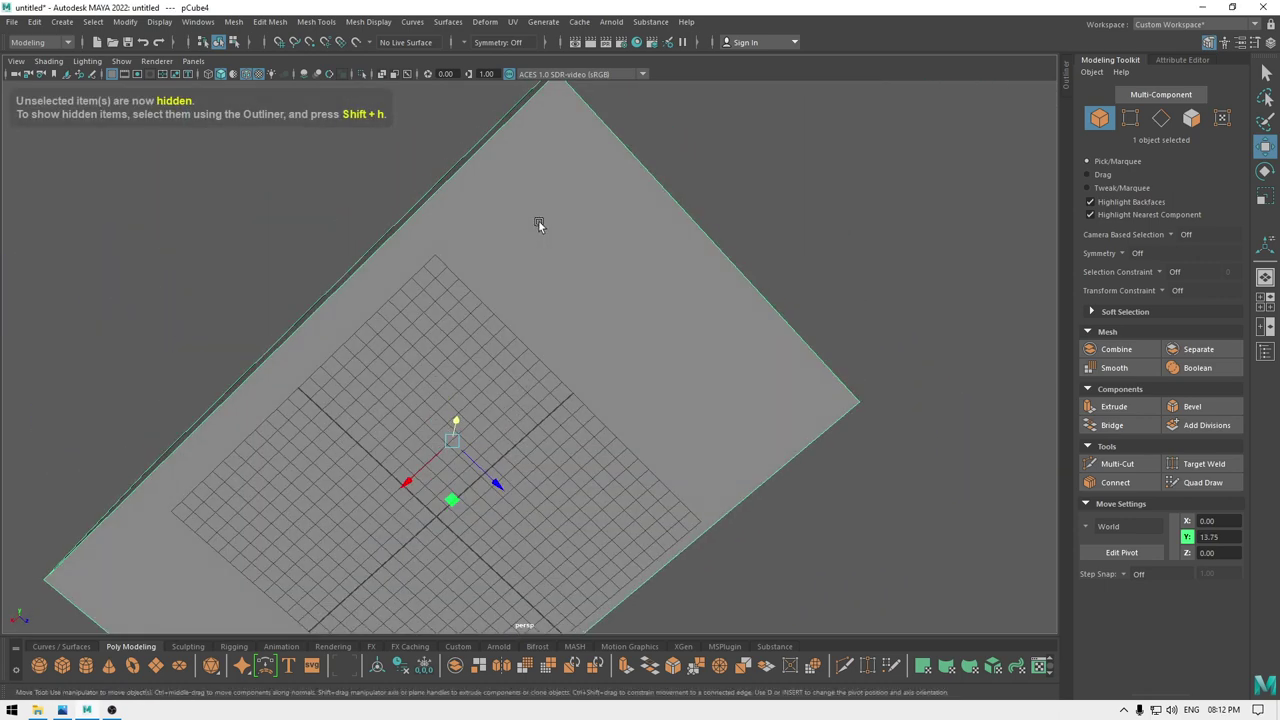
right_click_drag(539, 221, 540, 265)
left_click(628, 287)
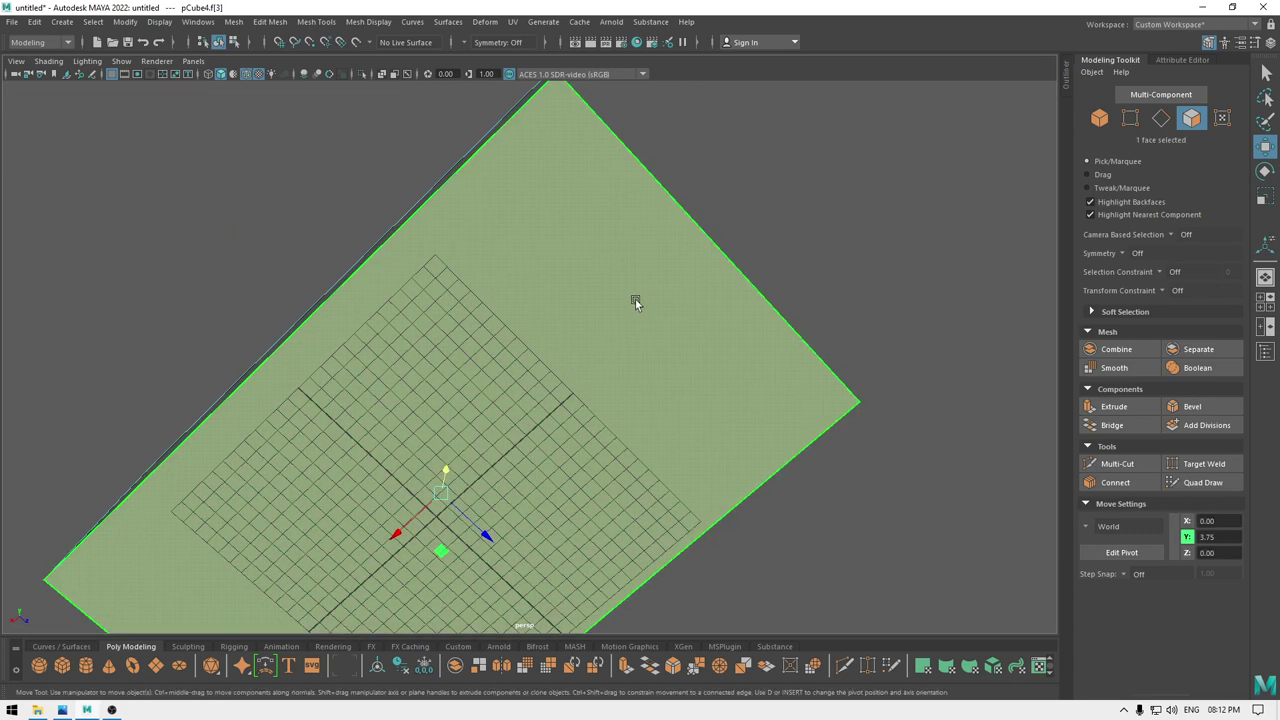
key("Delete")
left_click_drag(500, 255, 528, 344, "alt")
scroll(504, 301, "down", 5)
right_click_drag(467, 245, 531, 214)
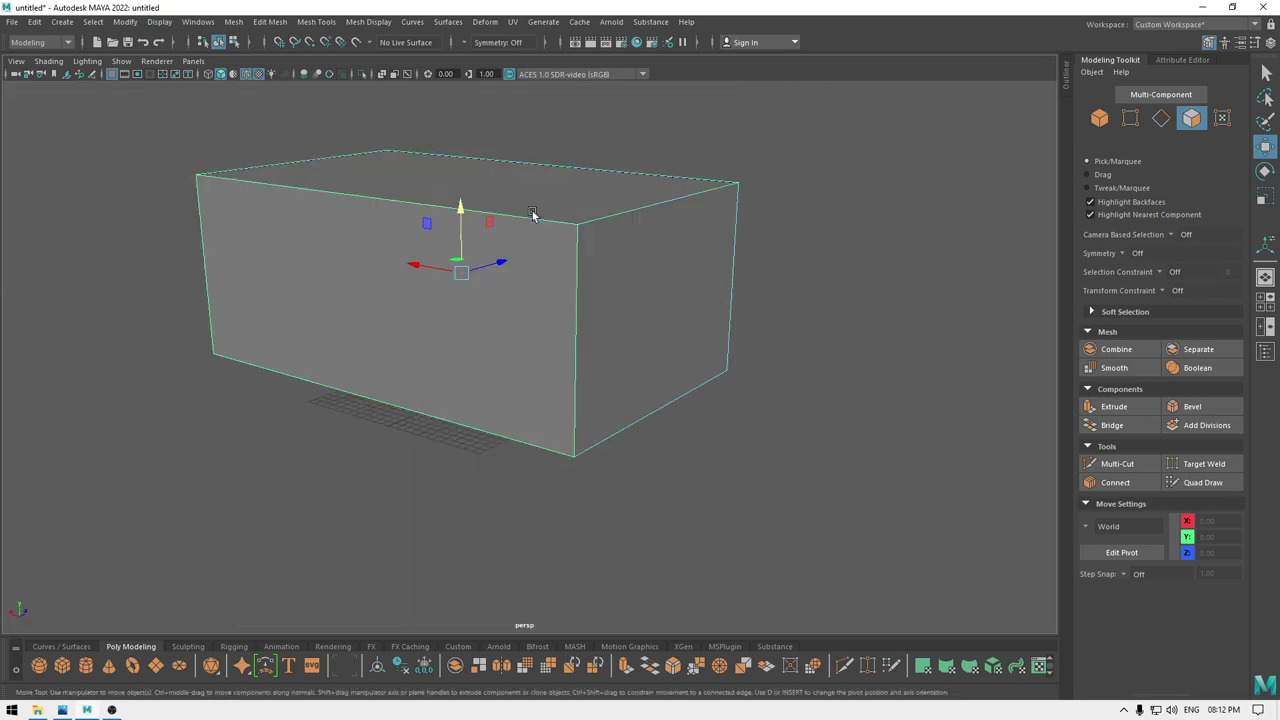
key("ctrl+shift+h")
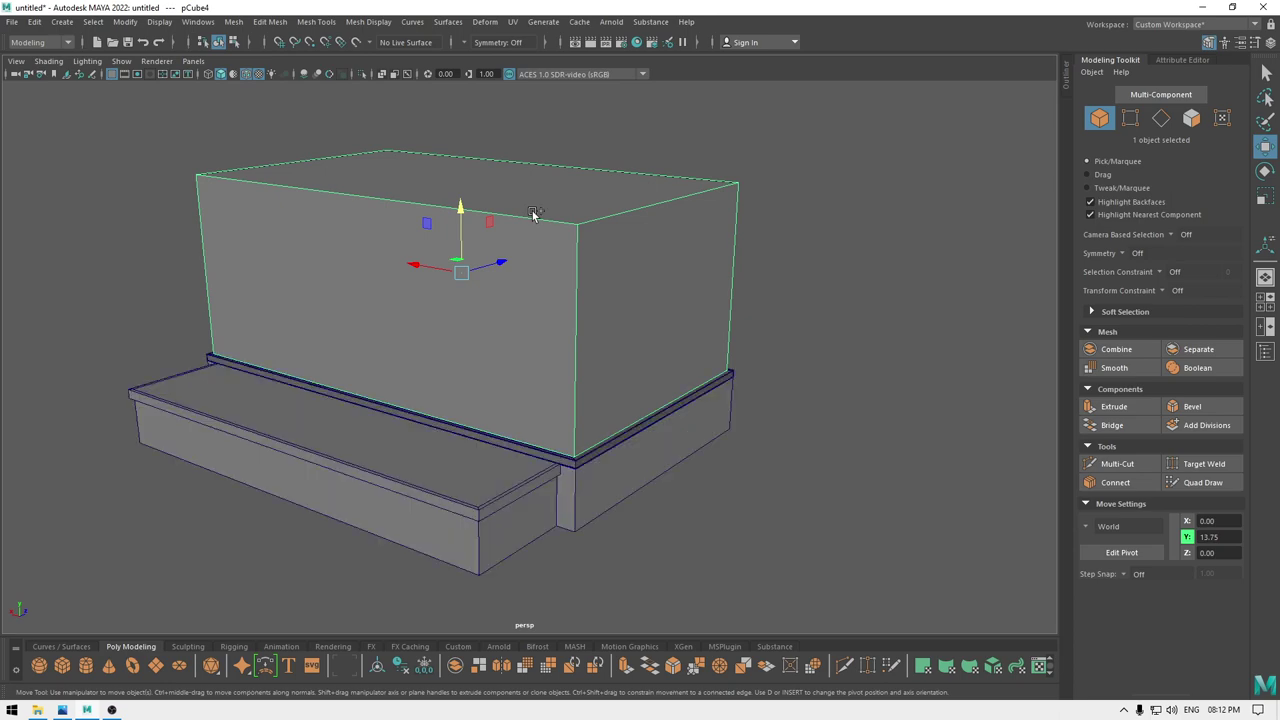
In the front view with wireframe display, align the upper box vertically with the slab's top, and restore shaded display.
left_click_drag(580, 343, 539, 358, "alt")
key("space")
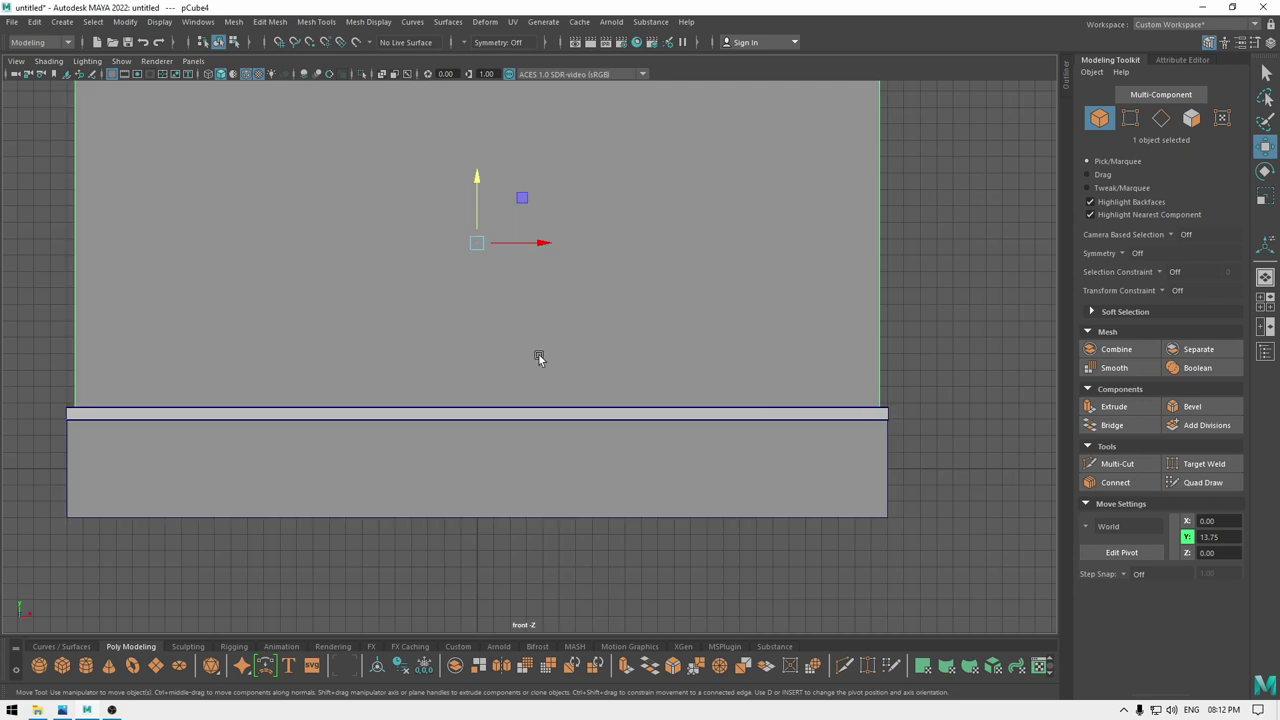
scroll(540, 355, "up", 5)
scroll(554, 302, "down", 2)
middle_click_drag(512, 153, 704, 264, "alt")
scroll(680, 218, "down", 1)
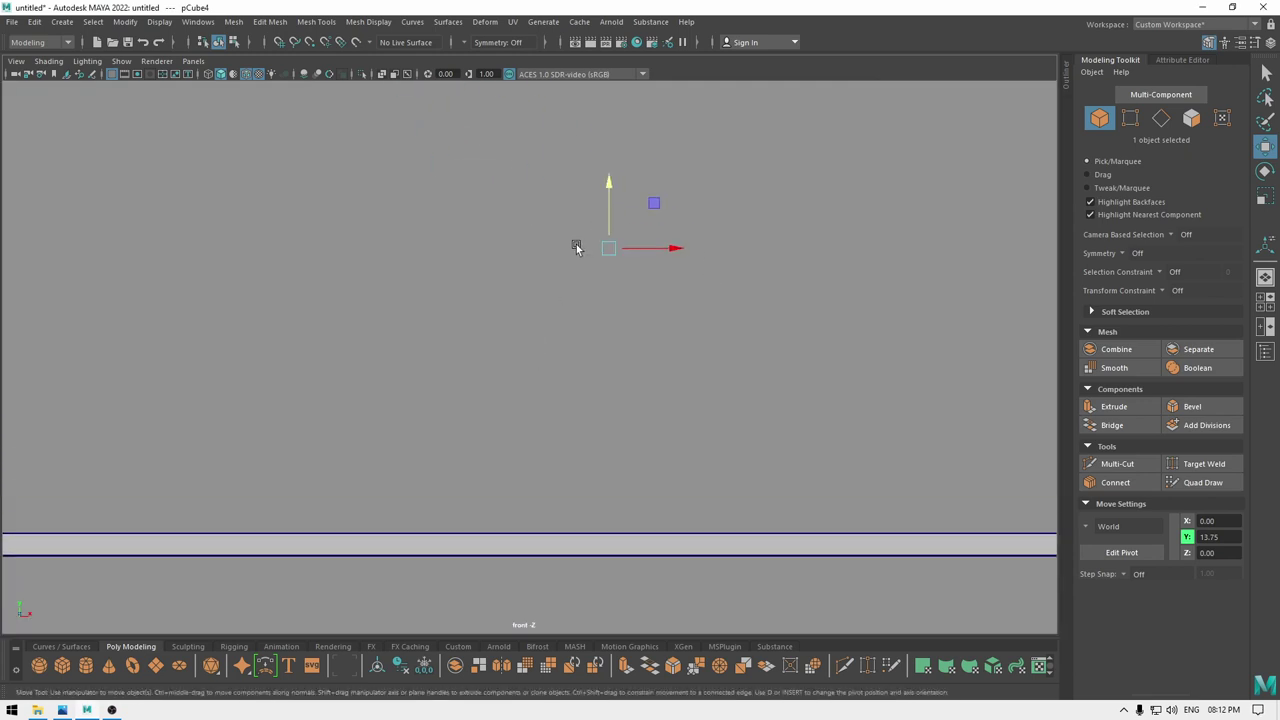
key("4")
left_click_drag(610, 188, 601, 205)
key("space")
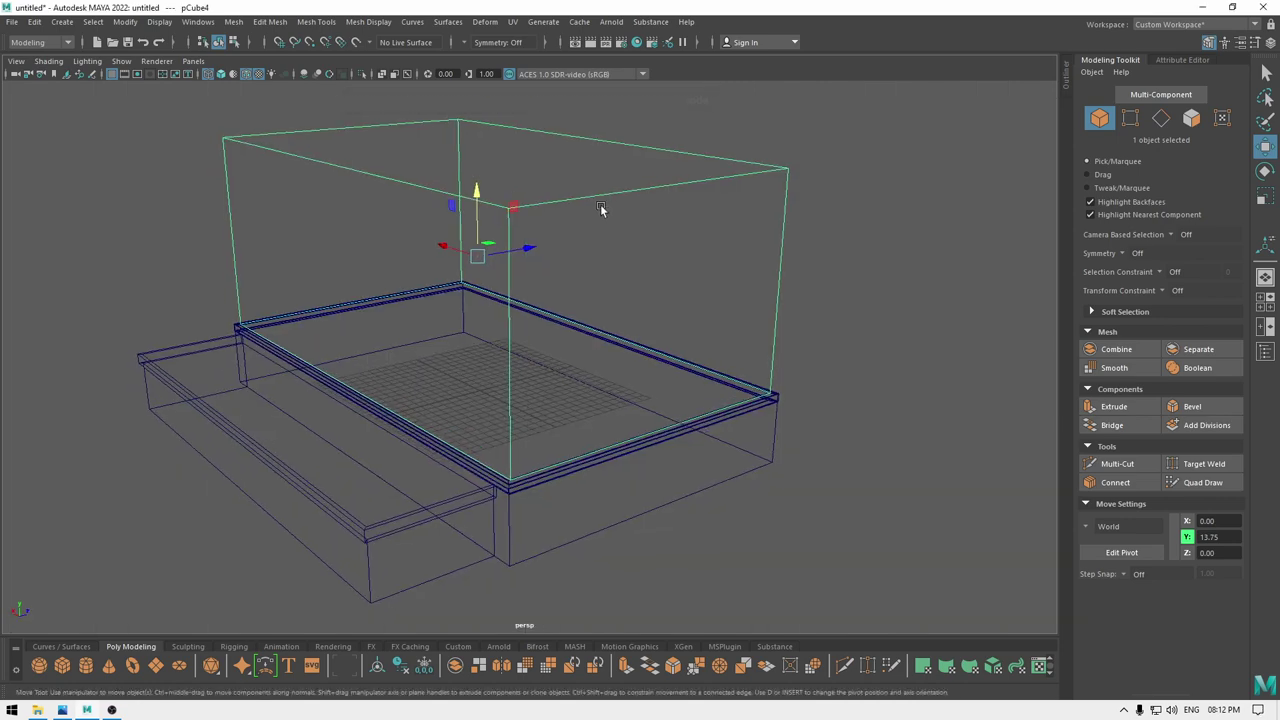
key("6")
Examine the corner where the upper box meets the slab's bevelled frame.
left_click(869, 316)
left_click_drag(752, 364, 751, 384, "alt")
scroll(748, 386, "up", 6)
middle_click_drag(584, 523, 573, 297, "alt")
left_click(510, 256)
left_click_drag(506, 272, 553, 295, "alt")
scroll(600, 280, "down", 3)
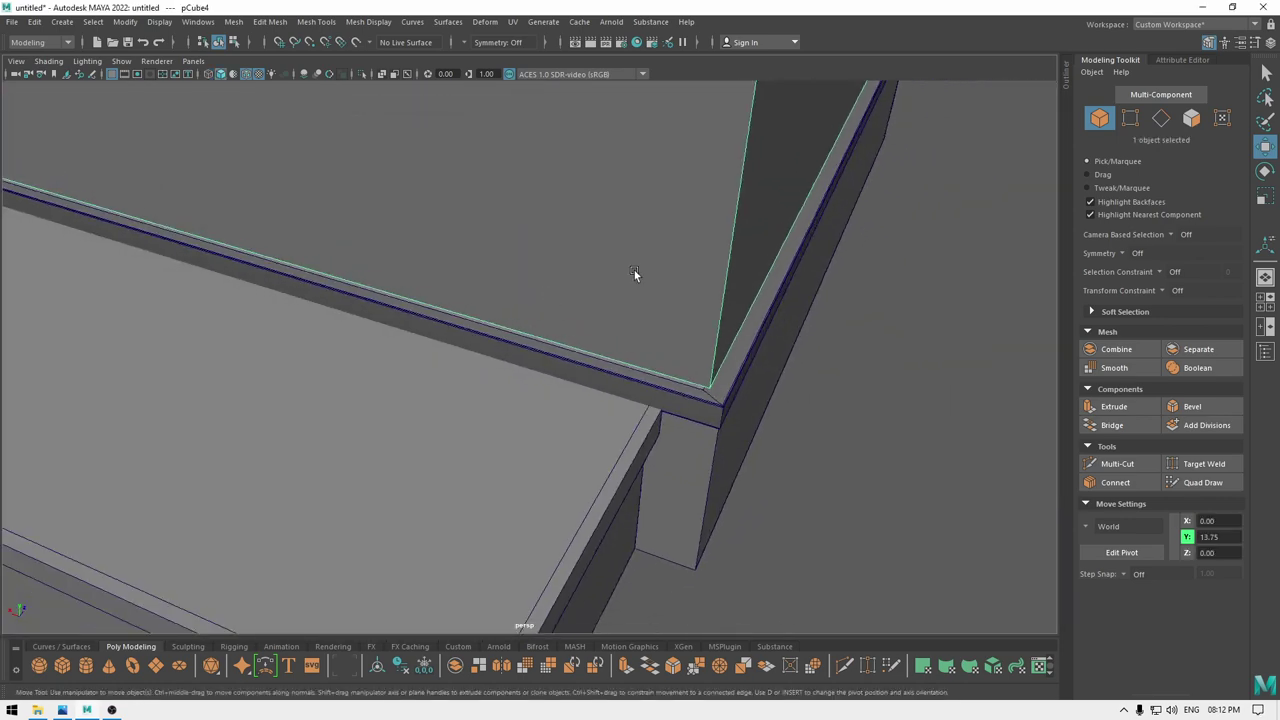
In the top view, move the upper box's four vertices at its positive X end to the frame's inner edge, about X 24.36.
key("space")
left_click_drag(634, 270, 542, 273)
scroll(618, 301, "up", 2)
scroll(618, 303, "down", 1)
middle_click_drag(646, 372, 537, 202, "alt")
scroll(617, 338, "up", 2)
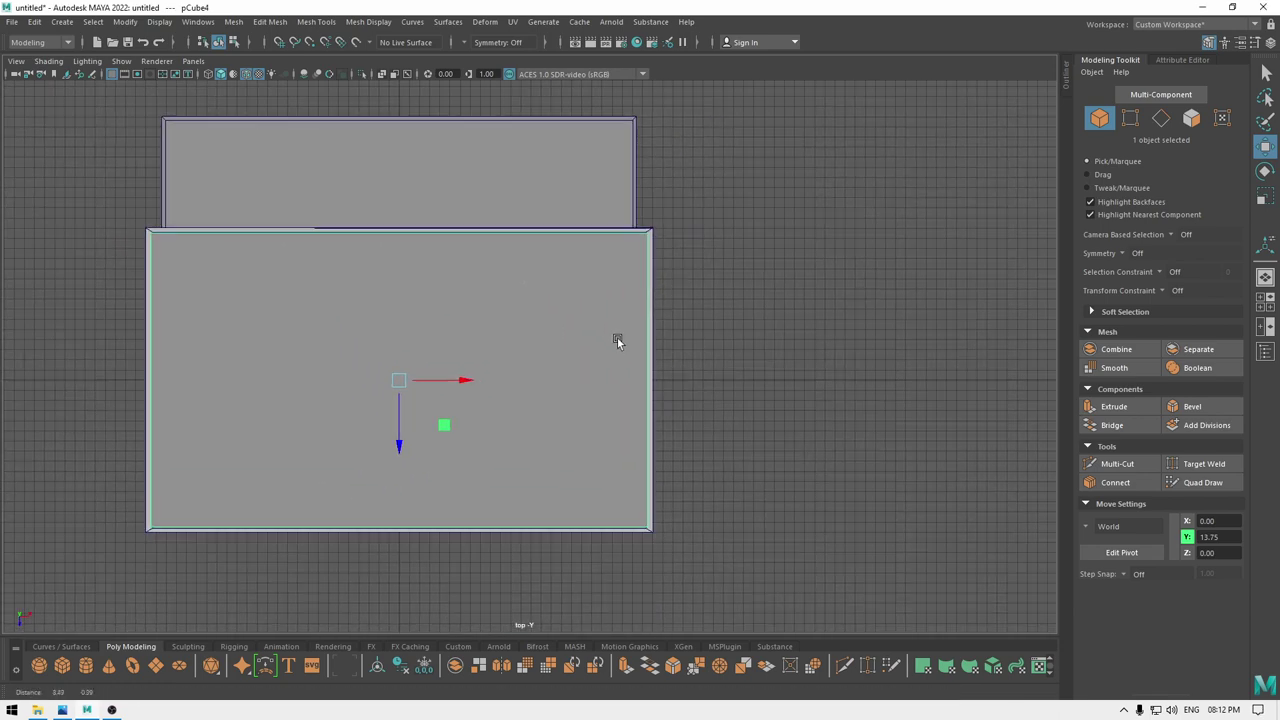
scroll(660, 200, "up", 1)
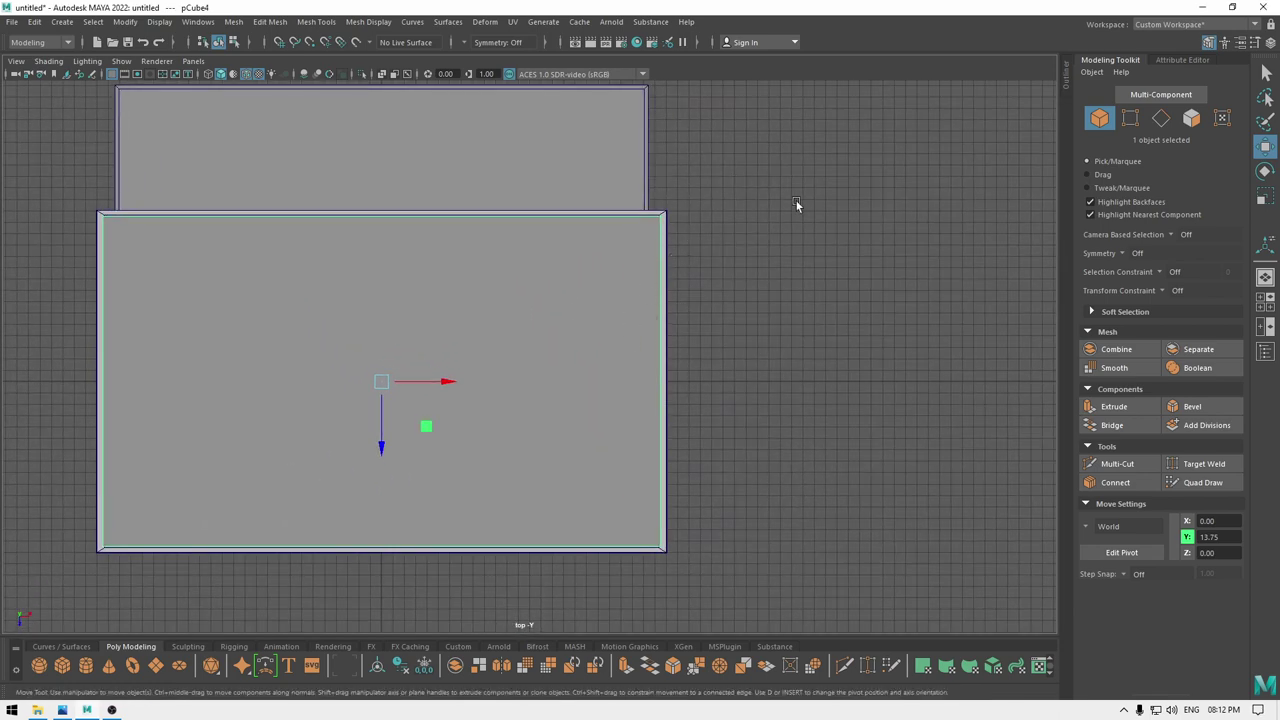
right_click_drag(797, 205, 709, 207)
left_click_drag(601, 606, 600, 606)
scroll(762, 578, "up", 2)
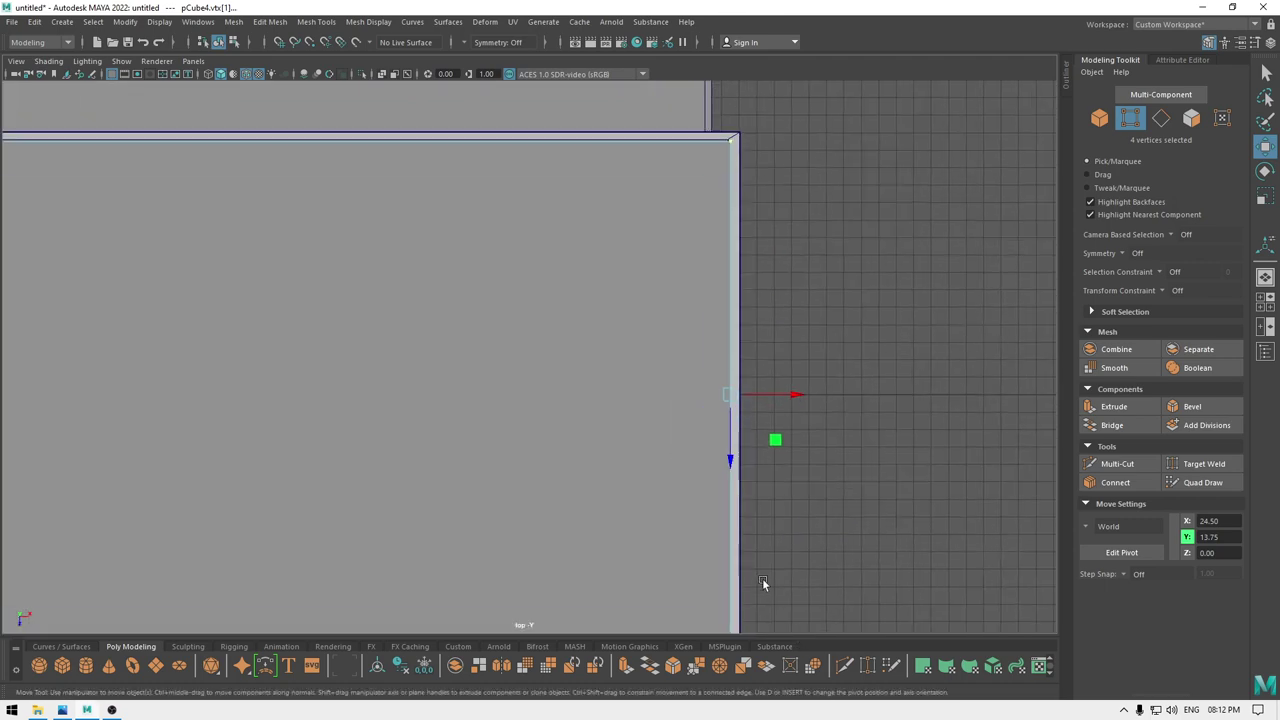
middle_click_drag(762, 578, 605, 491, "alt")
scroll(741, 547, "up", 8)
middle_click_drag(798, 307, 351, 610, "alt")
scroll(558, 484, "up", 2)
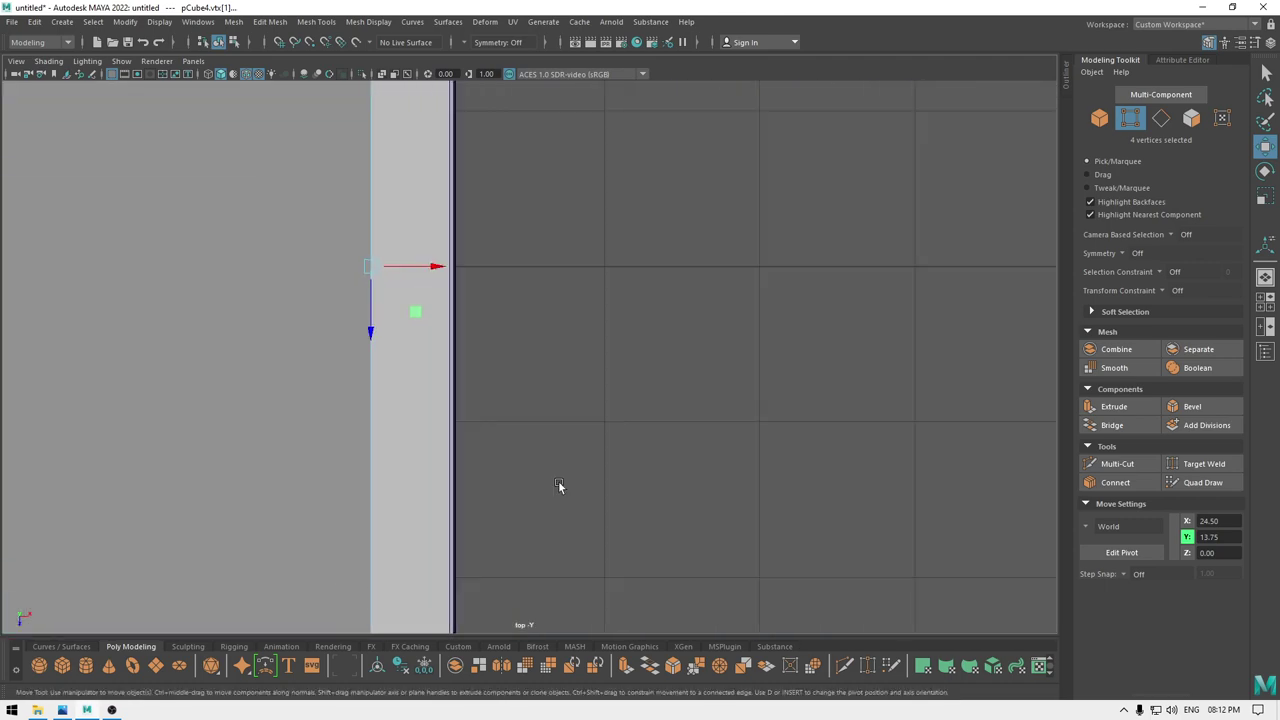
left_click_drag(444, 268, 362, 275)
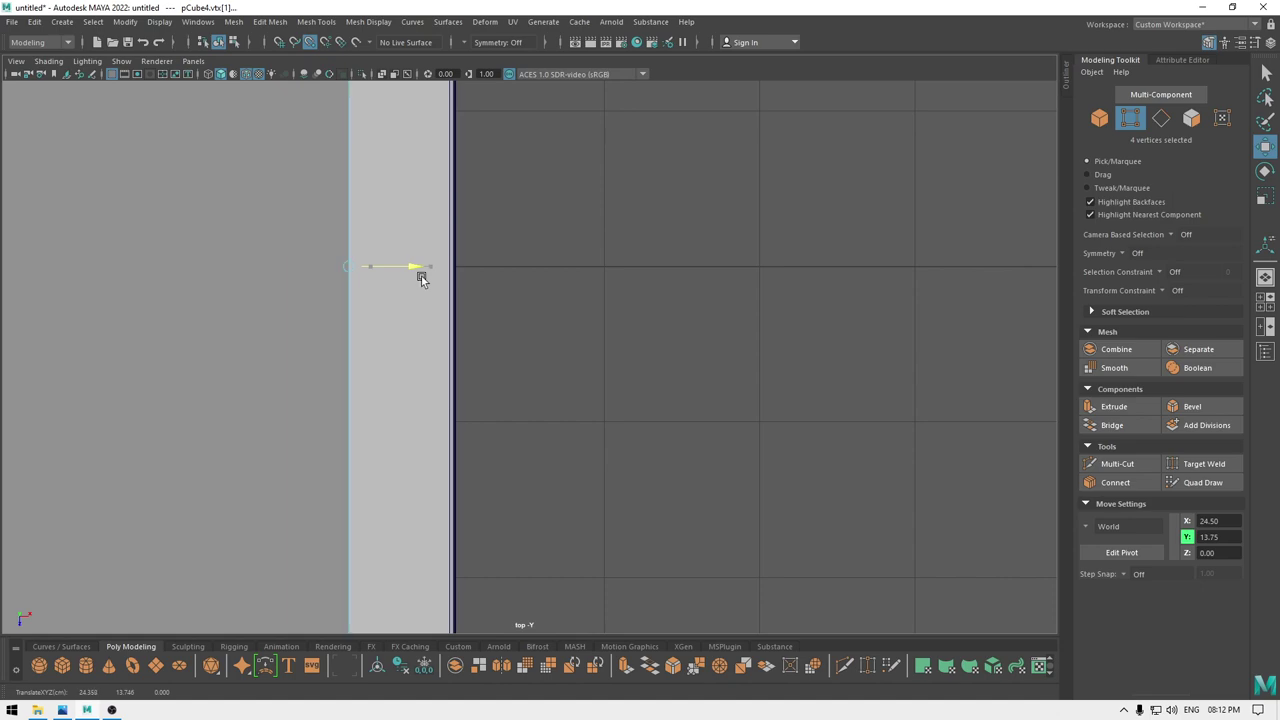
Move the upper box's four vertices on the side facing the smaller box along Z to about -14.62.
right_click_drag(500, 407, 394, 226, "alt")
middle_click_drag(394, 226, 592, 412, "alt")
right_click_drag(592, 412, 517, 14, "alt")
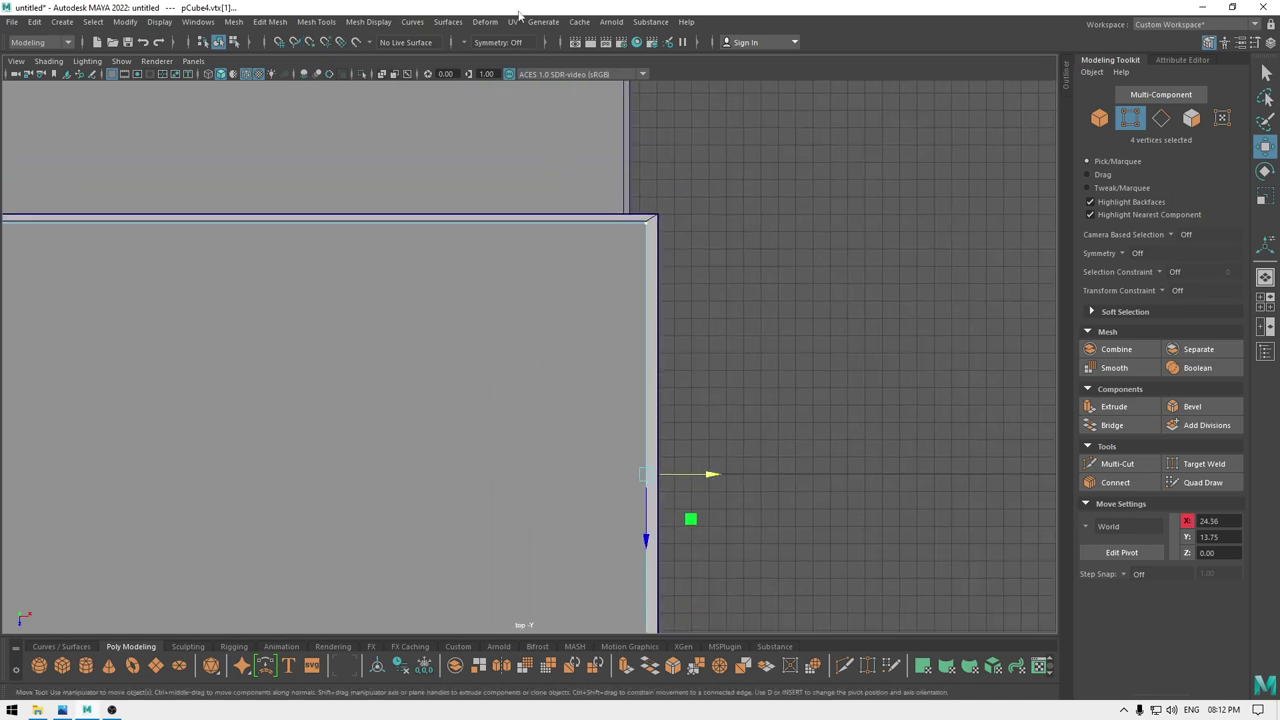
middle_click_drag(559, 291, 597, 286, "alt")
right_click_drag(775, 264, 643, 263, "alt")
middle_click_drag(643, 263, 672, 252, "alt")
left_click_drag(739, 221, 108, 279)
right_click_drag(262, 228, 468, 202, "alt")
middle_click_drag(176, 169, 460, 331, "alt")
right_click_drag(460, 331, 500, 510, "alt")
middle_click_drag(405, 228, 555, 405, "alt")
right_click_drag(555, 405, 525, 516, "alt")
left_click_drag(434, 320, 432, 317)
Move the upper box's four vertices at its negative X end to the frame's inner edge, about X -24.37.
right_click_drag(432, 322, 310, 84, "alt")
middle_click_drag(298, 605, 722, 163, "alt")
right_click_drag(722, 163, 500, 170, "alt")
right_click_drag(375, 443, 456, 554, "alt")
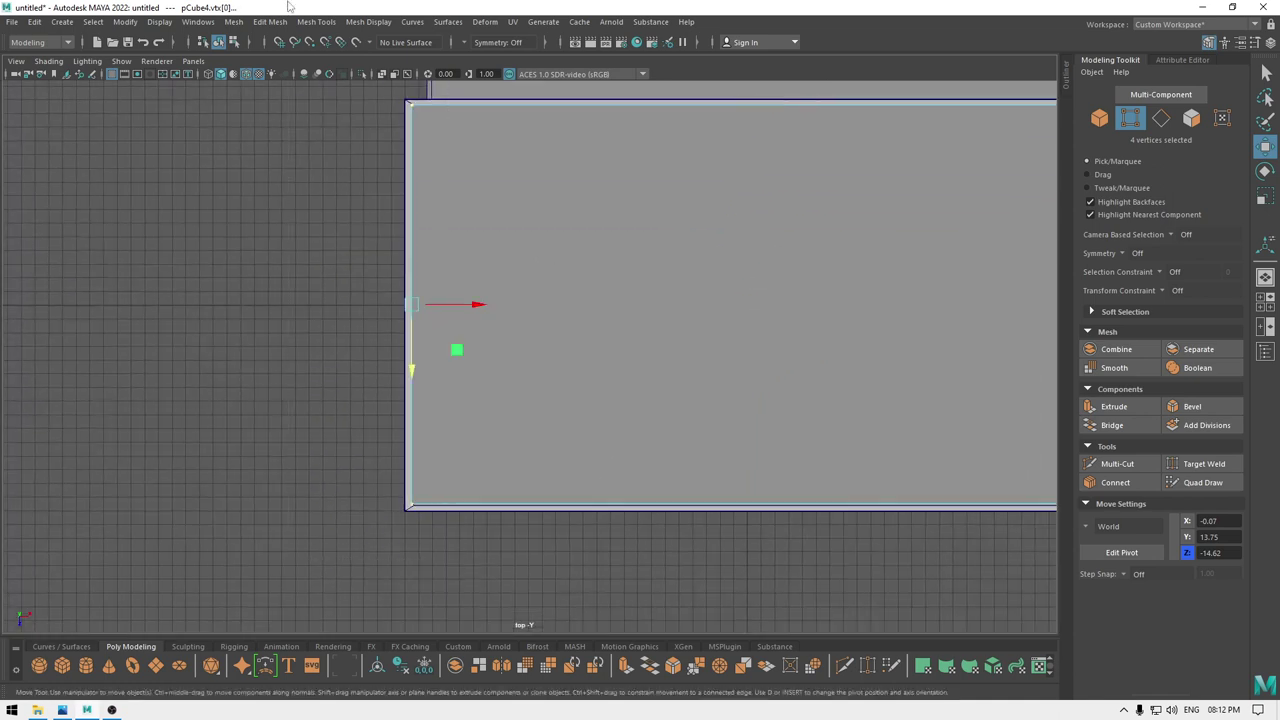
right_click_drag(441, 291, 513, 363, "alt")
middle_click_drag(400, 90, 576, 103, "alt")
right_click_drag(576, 103, 645, 315, "alt")
left_click_drag(649, 301, 670, 303)
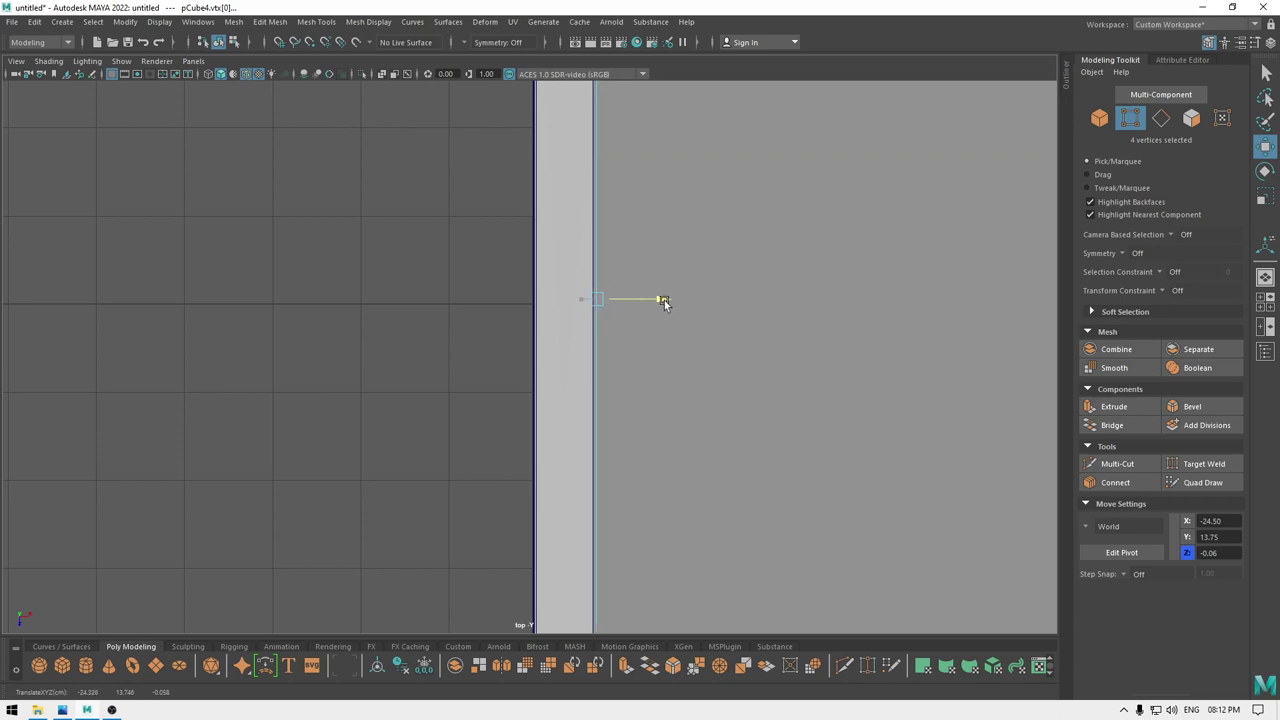
Move the upper box's four vertices on the side away from the smaller box along Z to about 14.62.
right_click_drag(660, 316, 670, 503, "alt")
middle_click_drag(670, 503, 411, 253, "alt")
right_click_drag(411, 253, 480, 327, "alt")
middle_click_drag(480, 327, 281, 291, "alt")
left_click_drag(108, 266, 822, 375)
right_click_drag(511, 365, 750, 680, "alt")
middle_click_drag(298, 179, 643, 294, "alt")
right_click_drag(643, 294, 599, 508, "alt")
middle_click_drag(599, 508, 257, 300, "alt")
right_click_drag(257, 300, 695, 512, "alt")
middle_click_drag(693, 277, 636, 486, "alt")
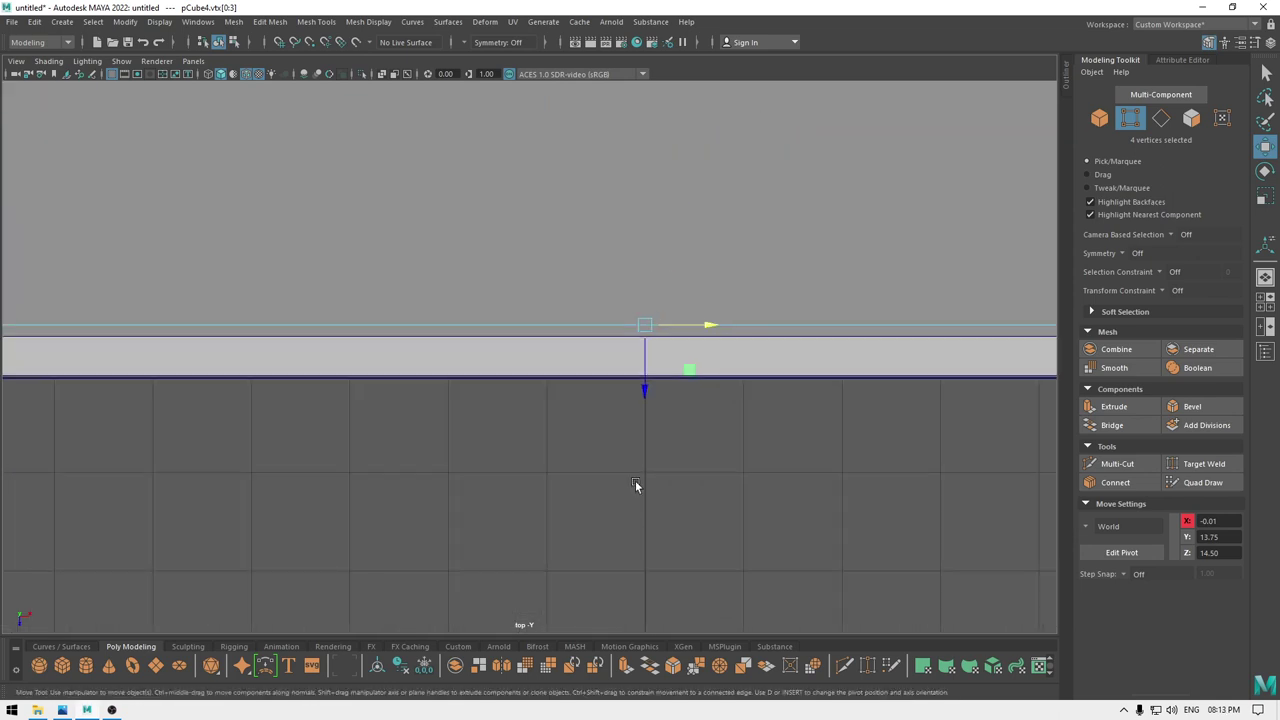
left_click_drag(646, 397, 638, 323)
In the perspective view, return the upper box to object mode and lower it onto the slab at about Y 13.65.
key("space")
left_click_drag(638, 450, 600, 427, "alt")
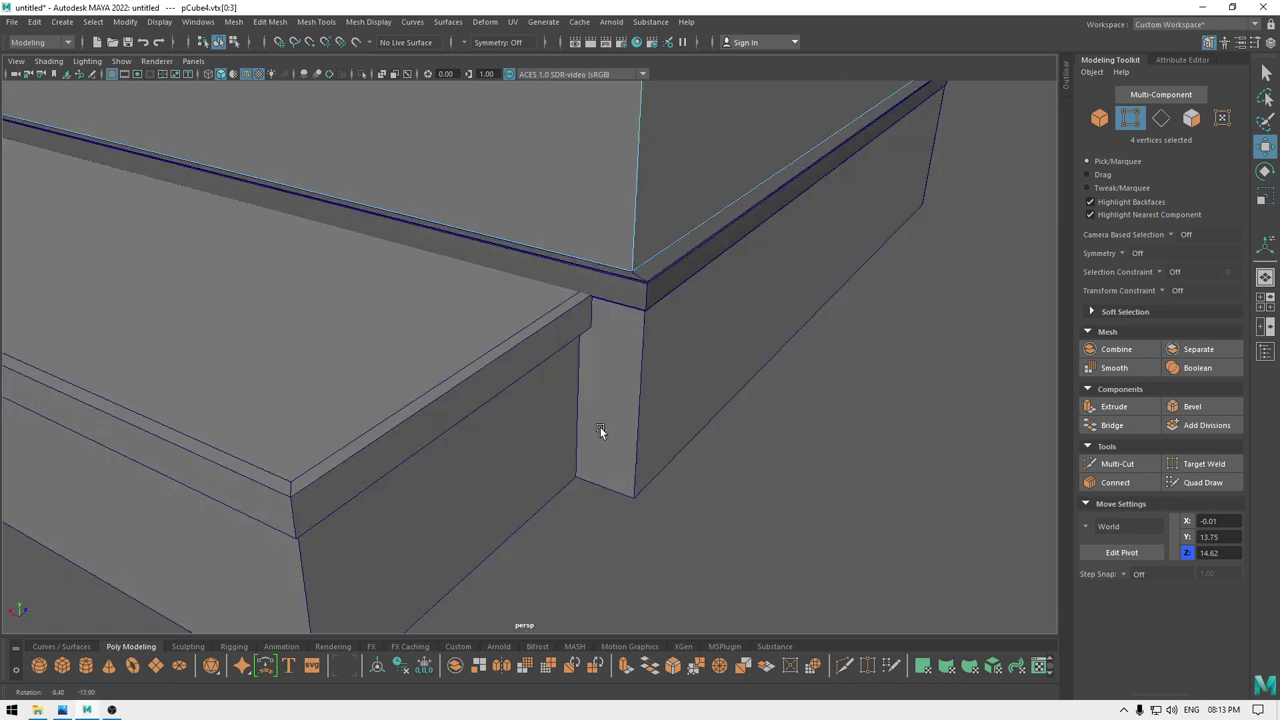
scroll(600, 427, "down", 4)
right_click_drag(579, 131, 674, 101)
middle_click_drag(691, 190, 721, 397, "alt")
scroll(721, 397, "down", 2)
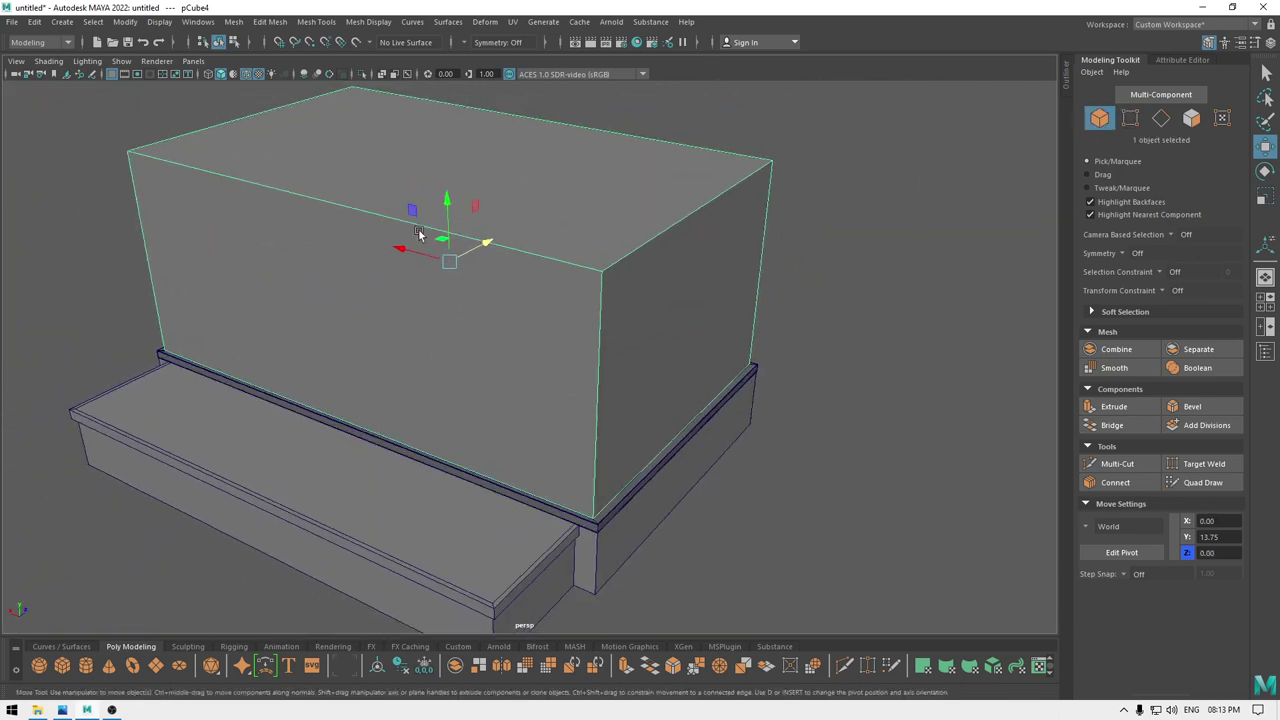
scroll(686, 534, "up", 5)
left_click_drag(686, 534, 573, 356, "alt")
scroll(620, 388, "up", 6)
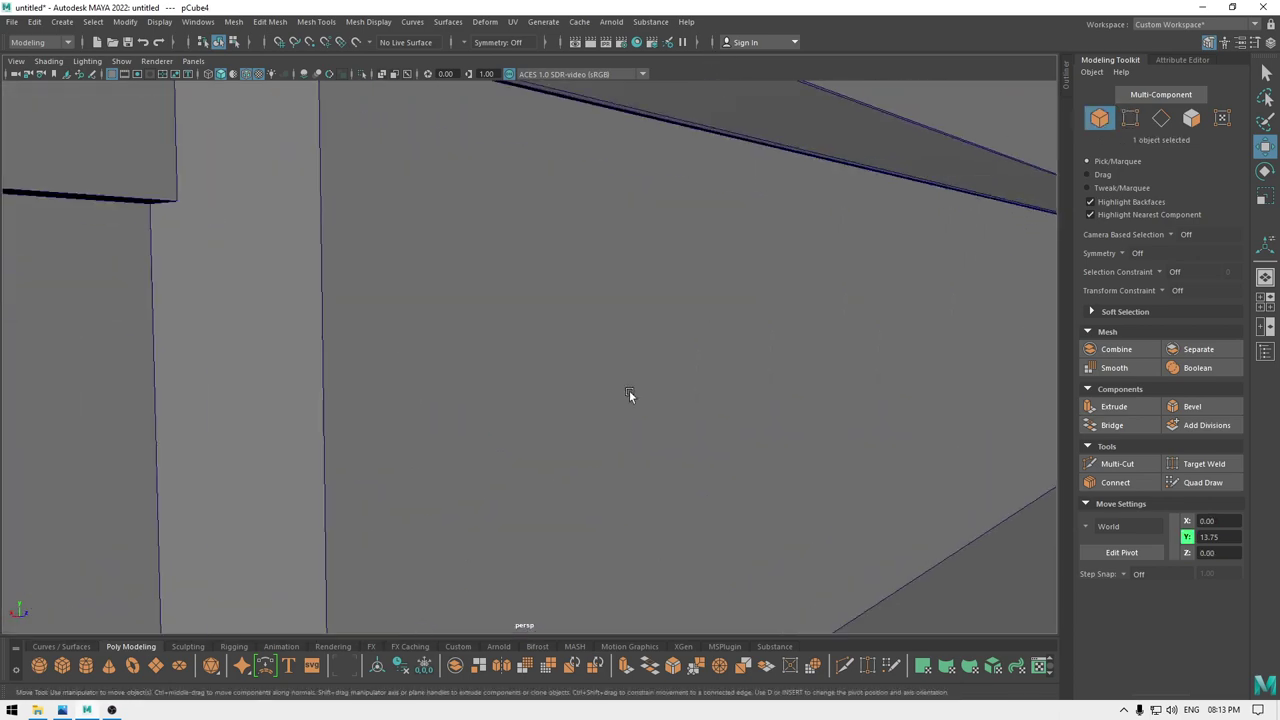
left_click_drag(614, 316, 640, 355, "alt")
middle_click_drag(640, 355, 608, 335, "alt")
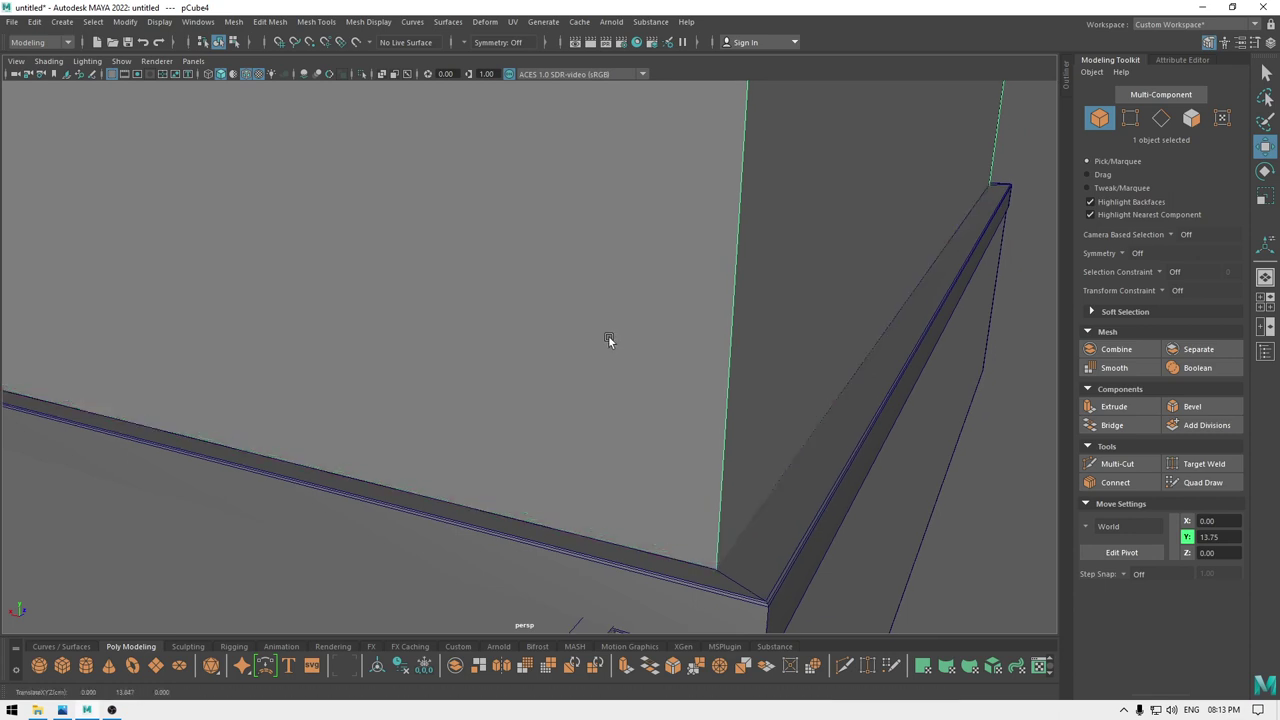
scroll(608, 337, "down", 6)
left_click(824, 434)
left_click_drag(824, 434, 621, 337, "alt")
scroll(579, 417, "down", 5)
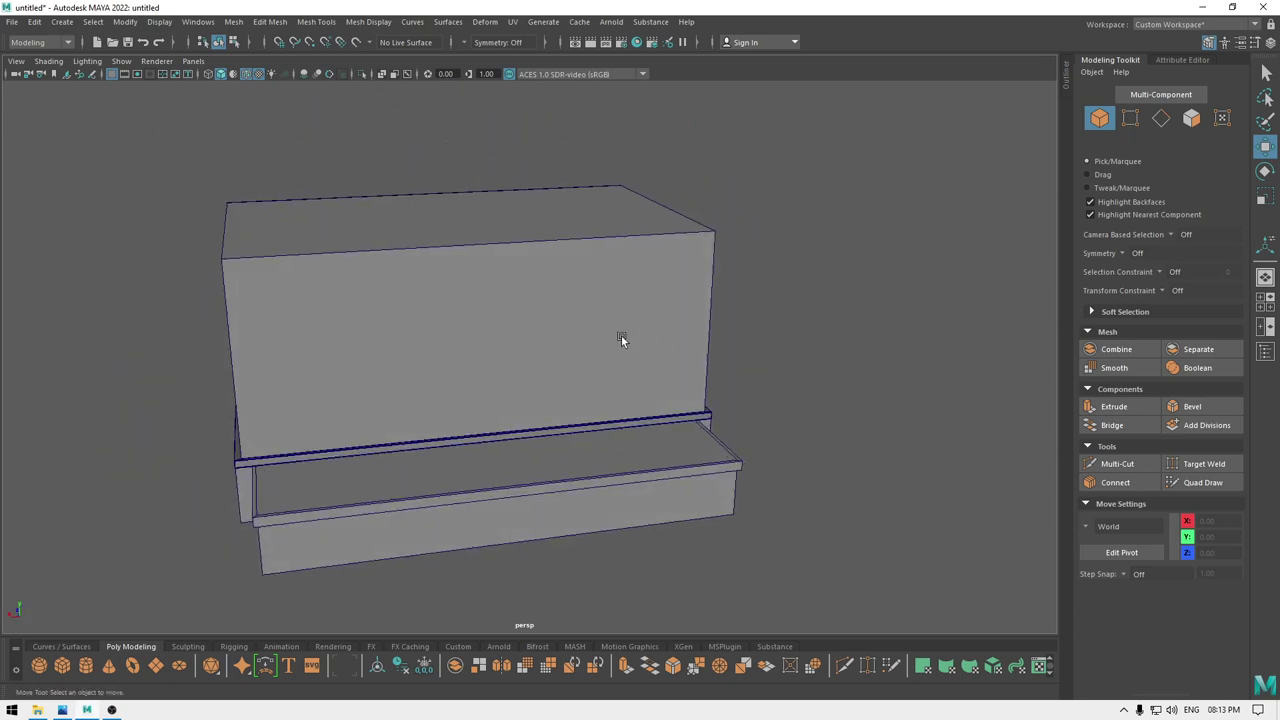
Insert a horizontal edge loop around the upper box, about a quarter of its height below the top.
left_click(621, 337)
right_click_drag(452, 240, 348, 266, "shift")
left_click_drag(797, 336, 703, 313, "alt")
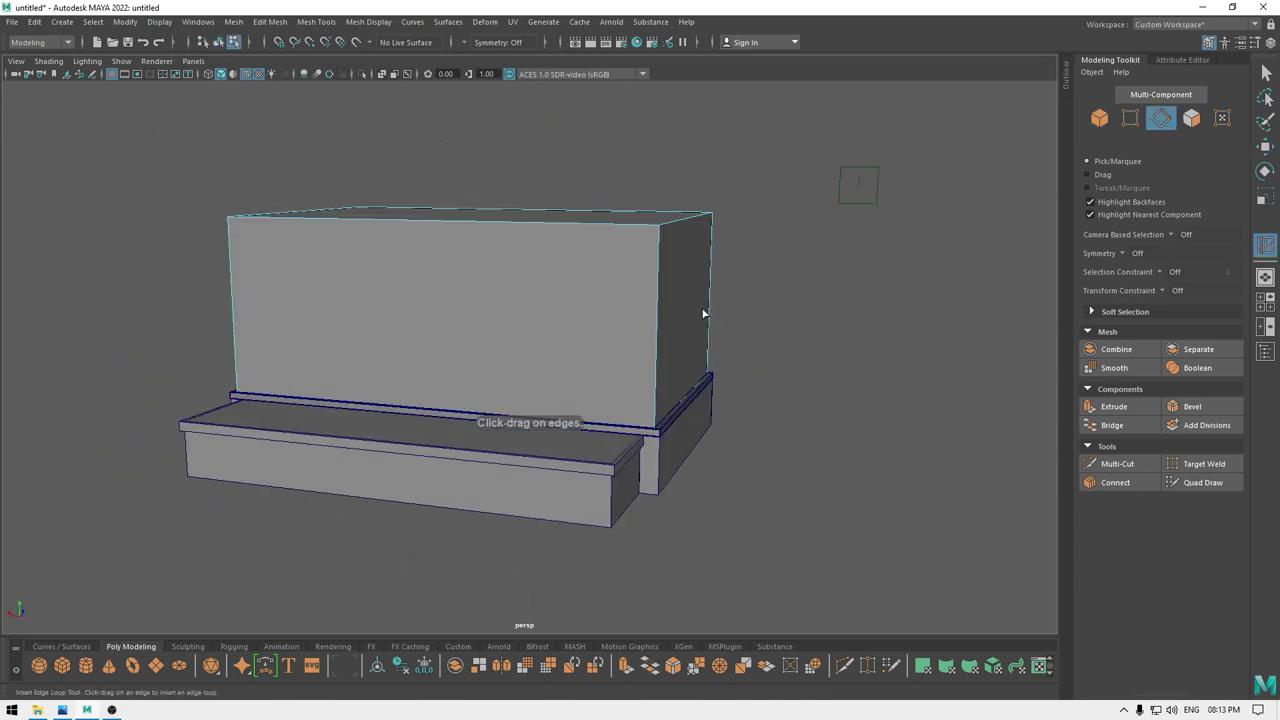
left_click(656, 286)
key("w")
Split the upper box's long sides with a central vertical edge loop and bevel it into two loops with Fraction 0.5.
left_click_drag(434, 310, 461, 310, "alt")
right_click_drag(526, 287, 601, 323, "ctrl")
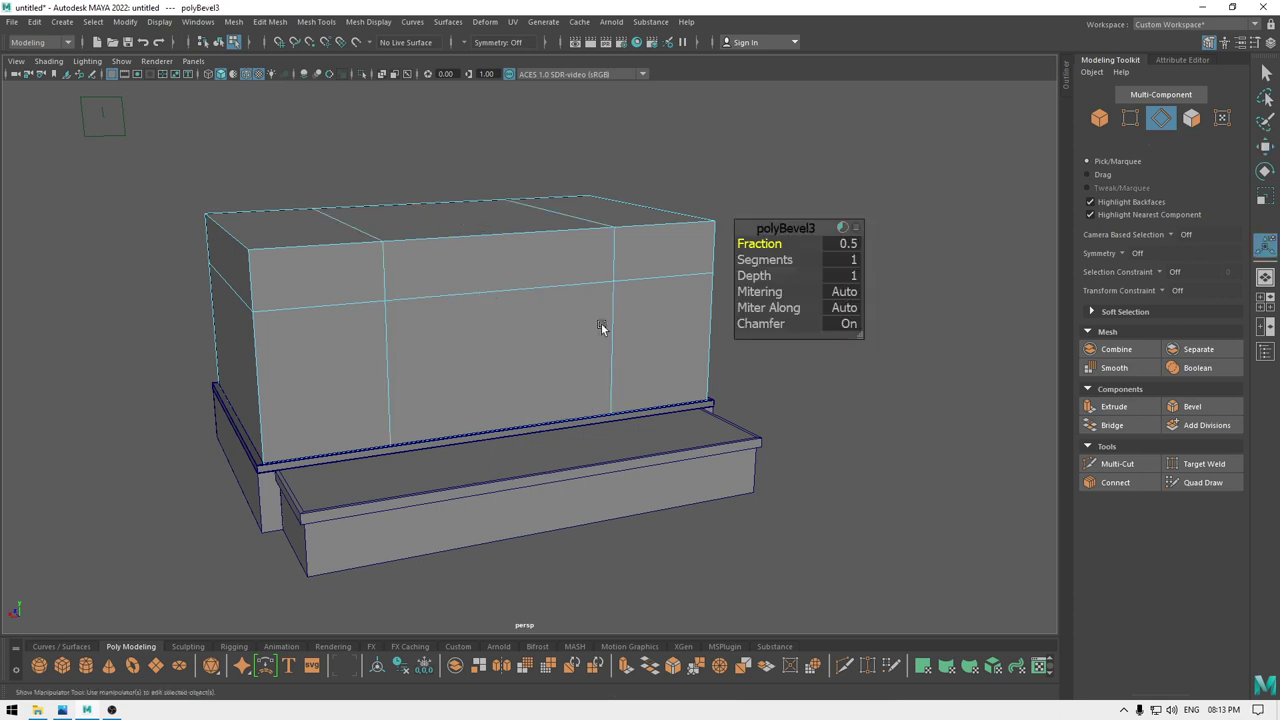
left_click_drag(601, 323, 549, 317, "alt")
key("w")
Split the upper box's short ends with a central edge loop and bevel it into two loops with Fraction 0.32.
left_click_drag(668, 320, 484, 328, "alt")
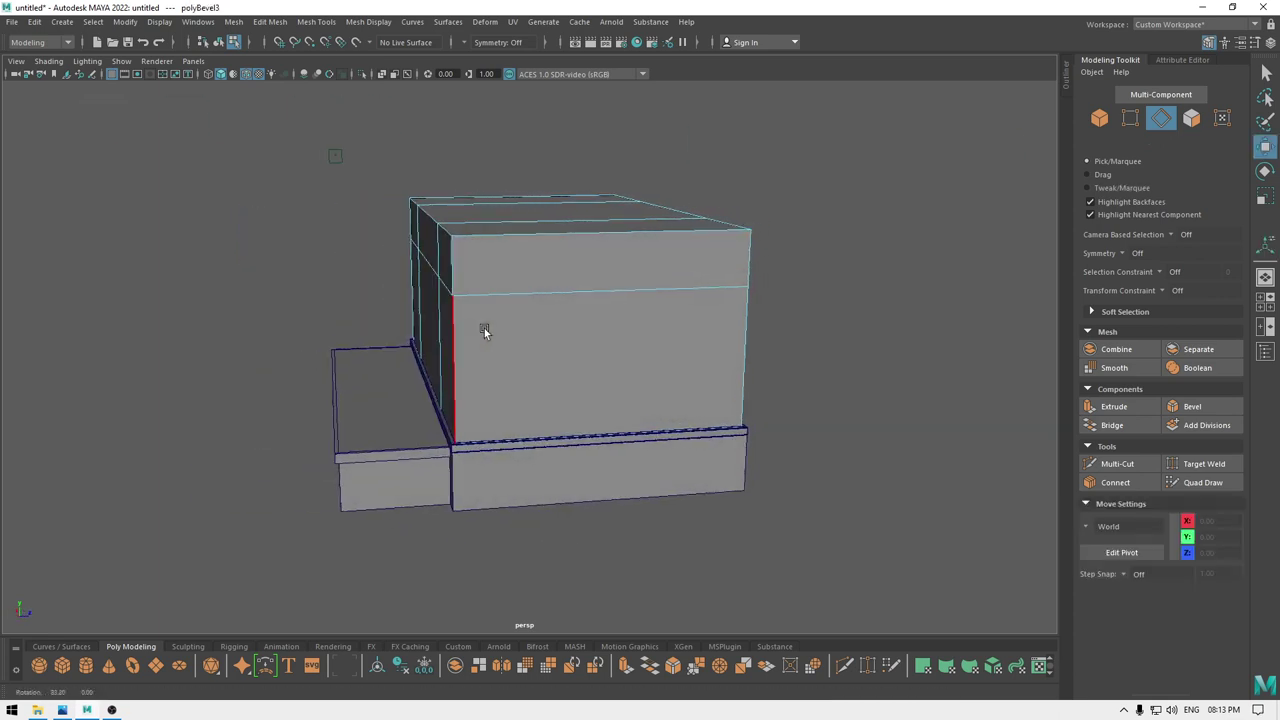
left_click(592, 292)
right_click_drag(617, 288, 683, 318, "ctrl")
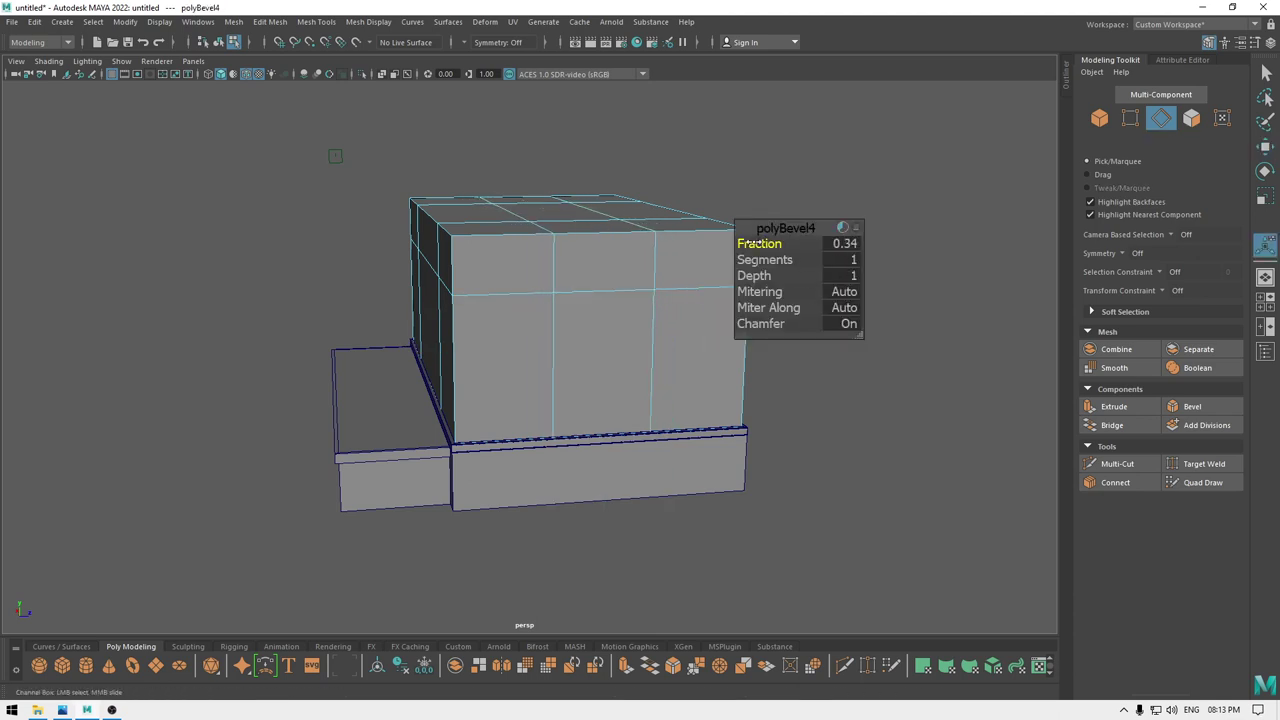
left_click_drag(592, 282, 730, 321, "alt")
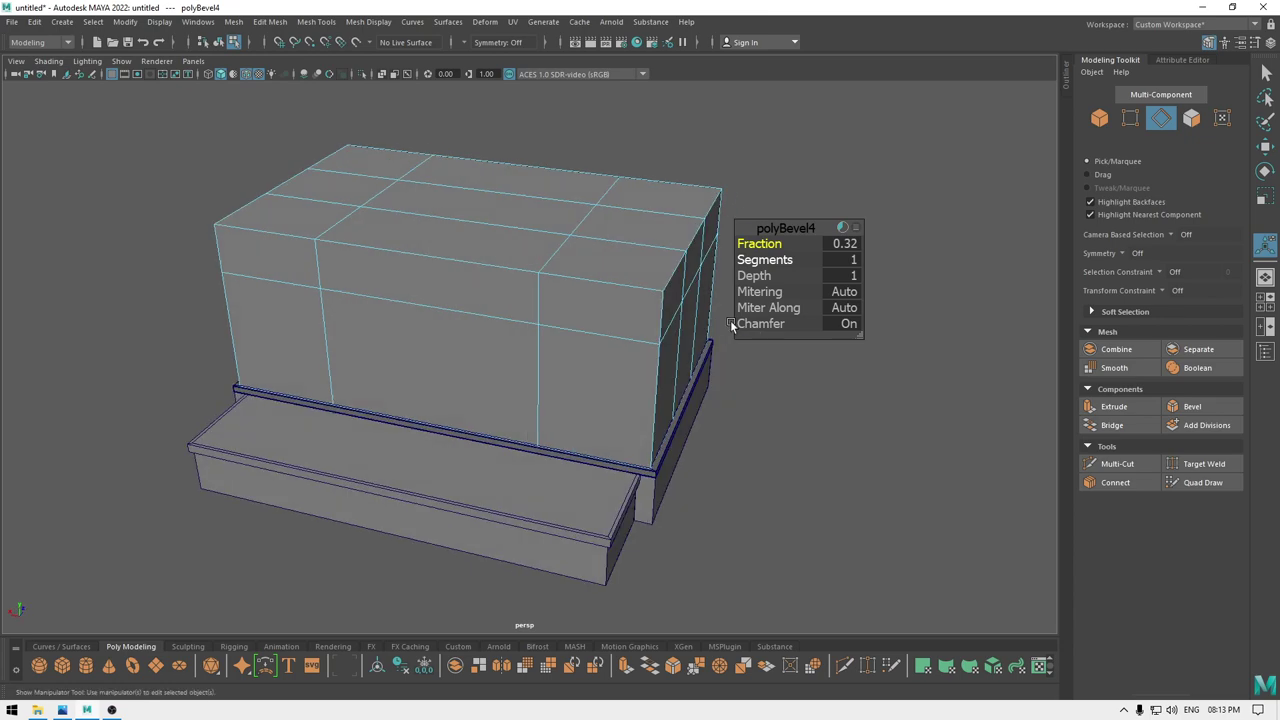
key("w")
Extrude the central lower face on the side facing the smaller box slightly inward, and delete it and its floor strip for an opening.
left_click_drag(674, 364, 686, 337, "alt")
right_click_drag(505, 332, 507, 370)
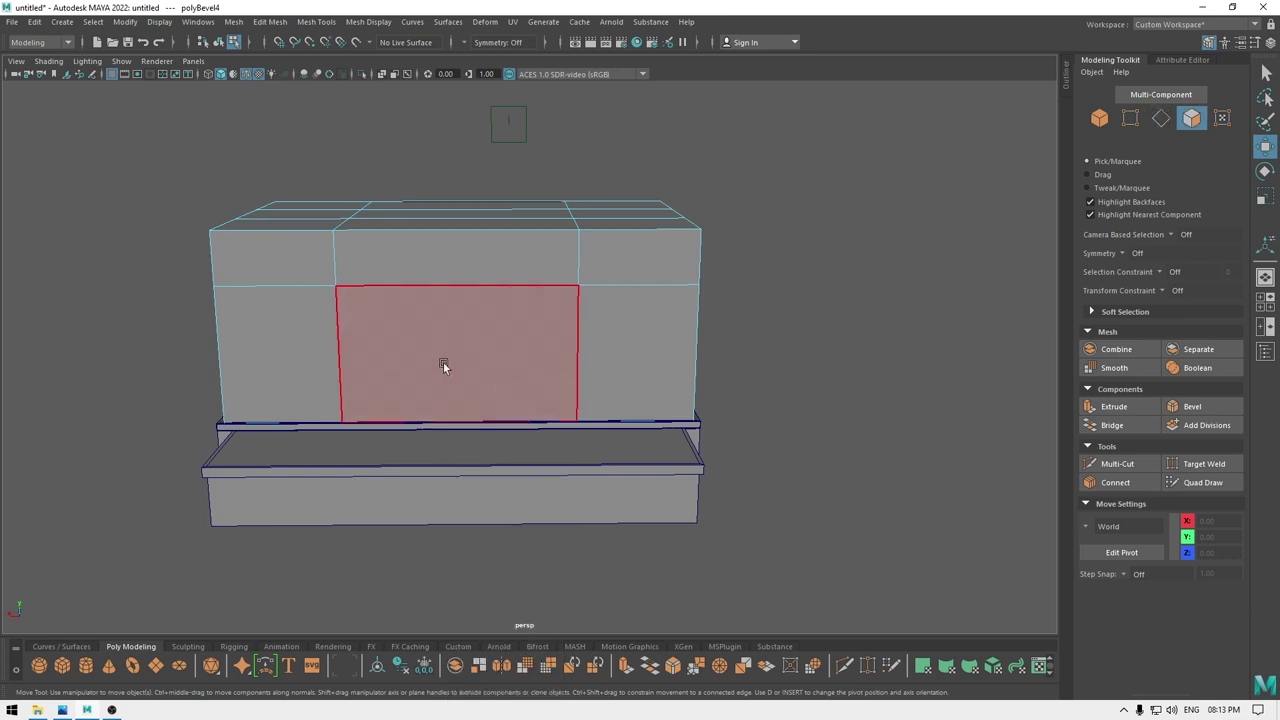
left_click(443, 361)
left_click_drag(443, 361, 489, 389, "alt")
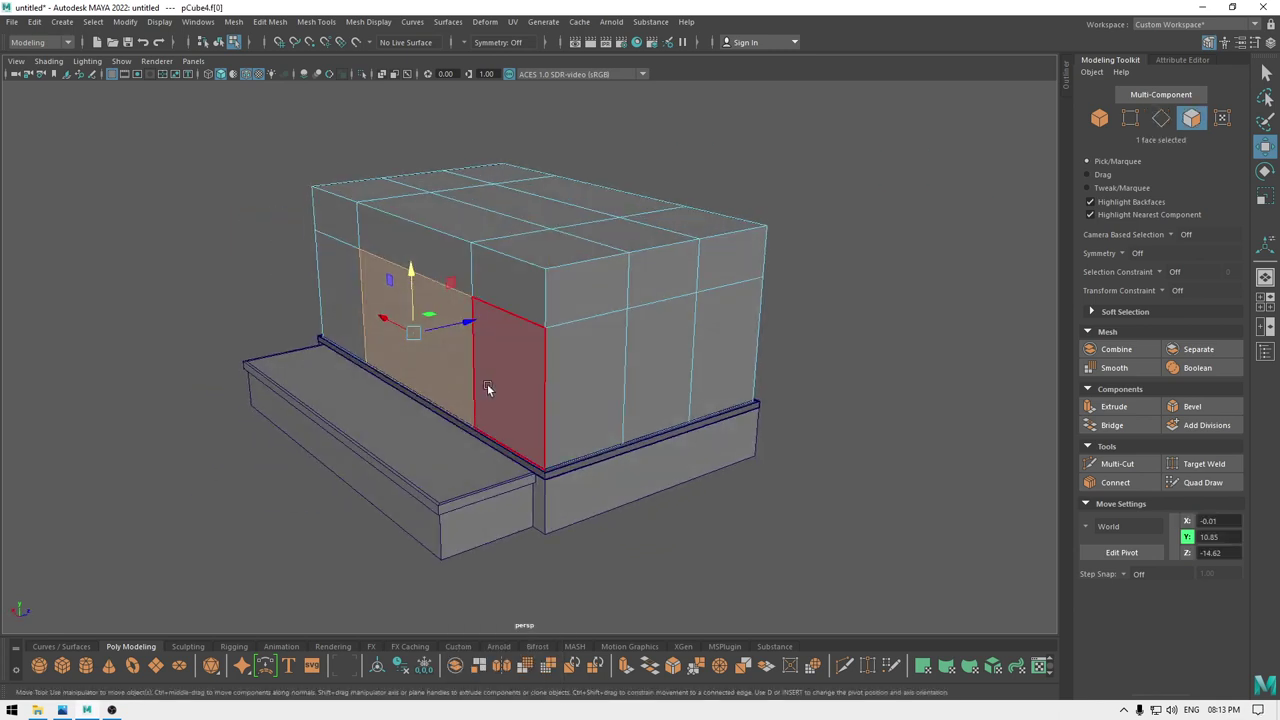
left_click_drag(466, 324, 474, 323, "shift")
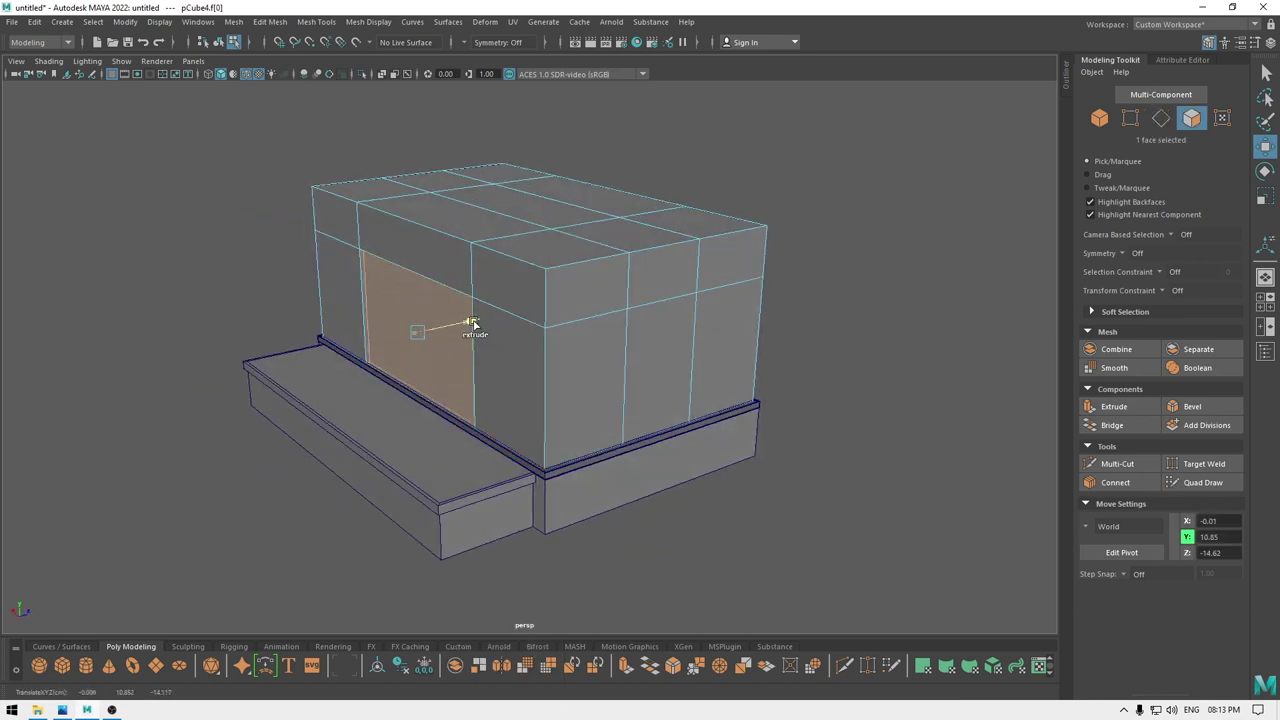
key("Delete")
left_click(435, 405)
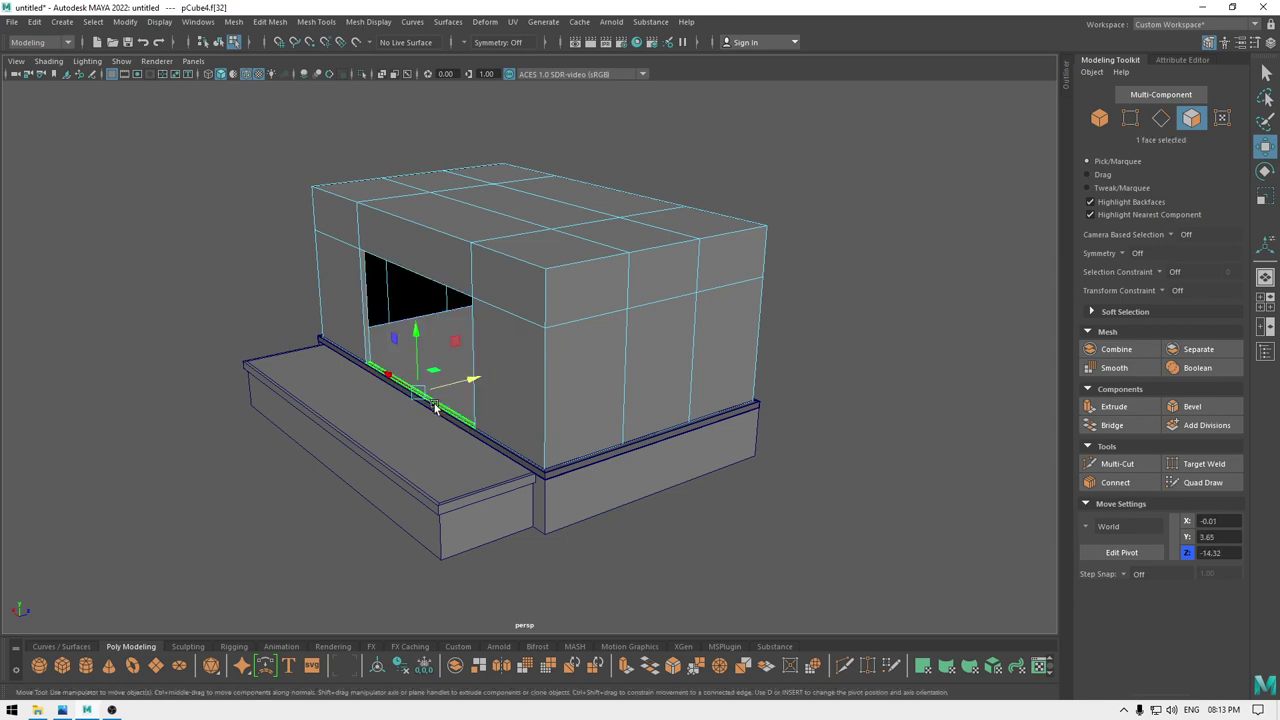
key("Delete")
Extrude the central lower face of the negative X end inward to about X -23.77, and delete it and its floor strip.
mouse_move(427, 333)
left_mouse_down("alt")
mouse_move(449, 304)
mouse_move(429, 303)
mouse_move(404, 338)
left_mouse_up("alt")
left_click(610, 346)
left_click_drag(604, 412, 706, 430, "alt")
left_click_drag(624, 327, 617, 327, "shift")
left_click_drag(690, 412, 482, 390, "alt")
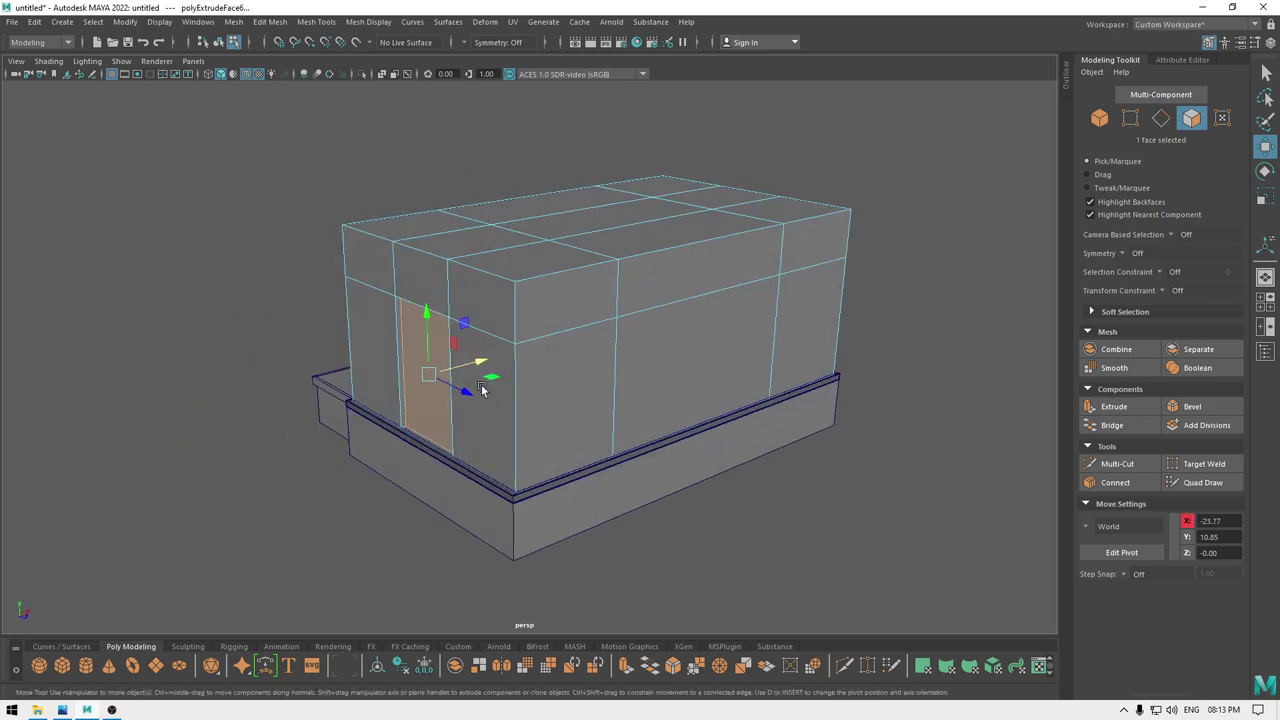
key("Delete")
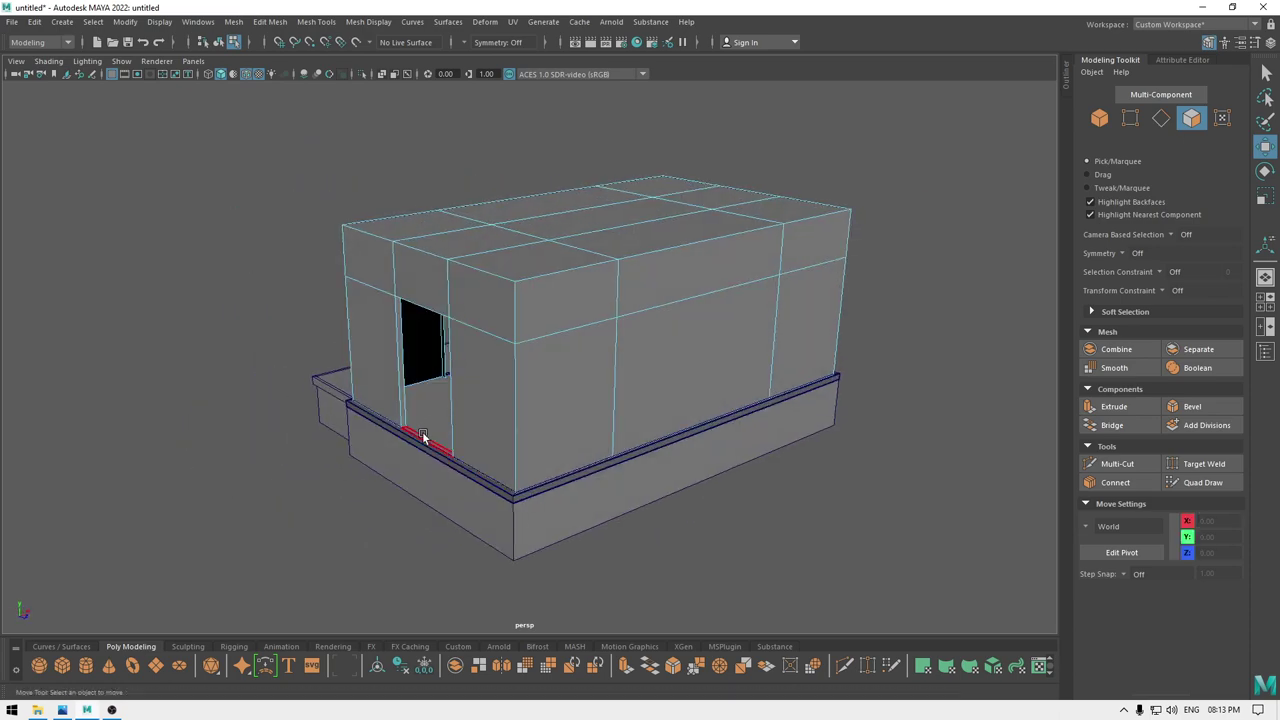
left_click(424, 437)
key("Delete")
Select all nine top faces of the upper box and extrude them upward to about Y 32.45.
left_click_drag(549, 405, 719, 355, "alt")
scroll(719, 355, "down", 3)
middle_click_drag(670, 340, 706, 394, "alt")
left_click_drag(706, 394, 651, 374, "alt")
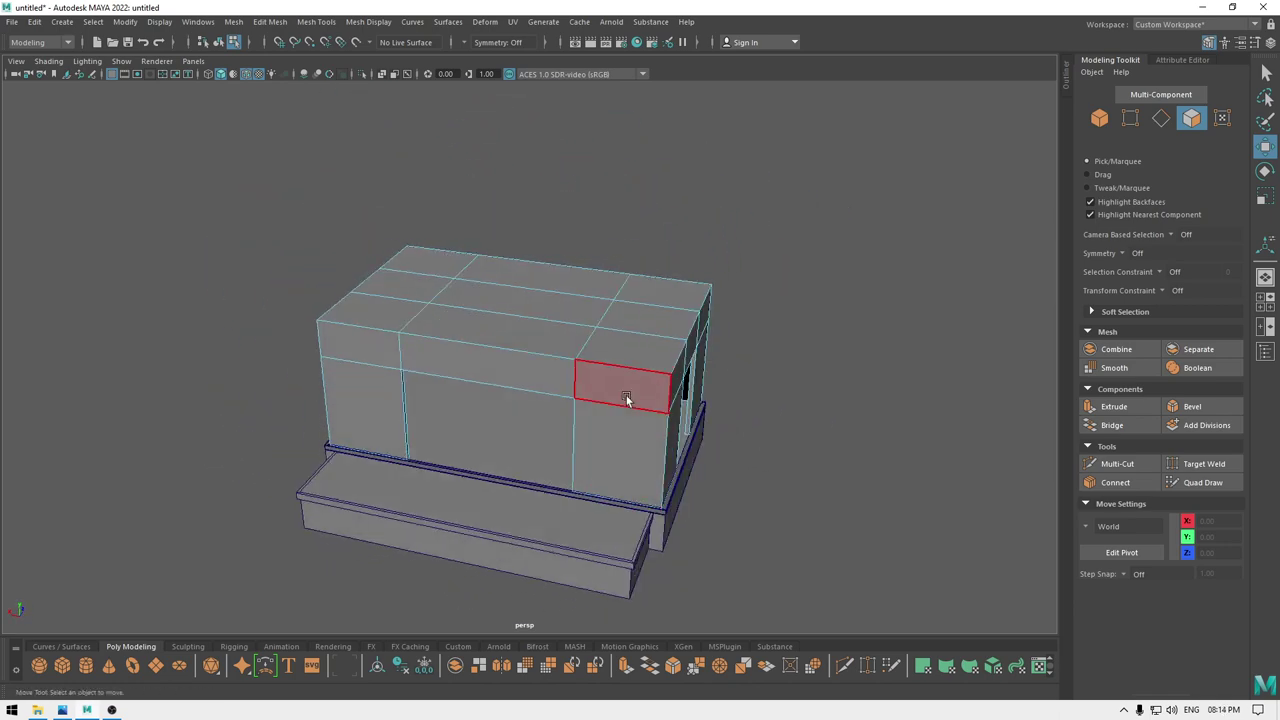
left_click_drag(626, 398, 529, 331, "alt")
right_click_drag(523, 311, 524, 348)
left_click_drag(788, 241, 558, 251, "alt")
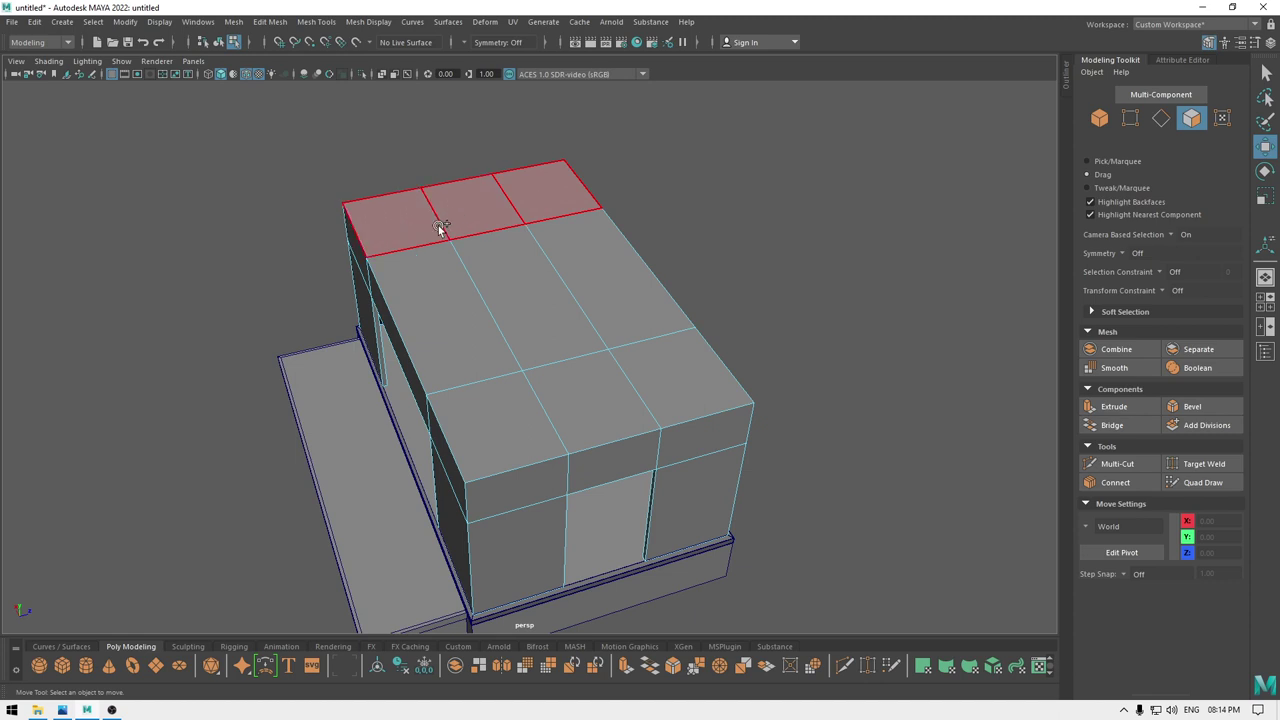
mouse_move(505, 390)
left_mouse_down()
mouse_move(524, 269)
mouse_move(513, 285)
left_mouse_up()
middle_click_drag(513, 285, 477, 355, "alt")
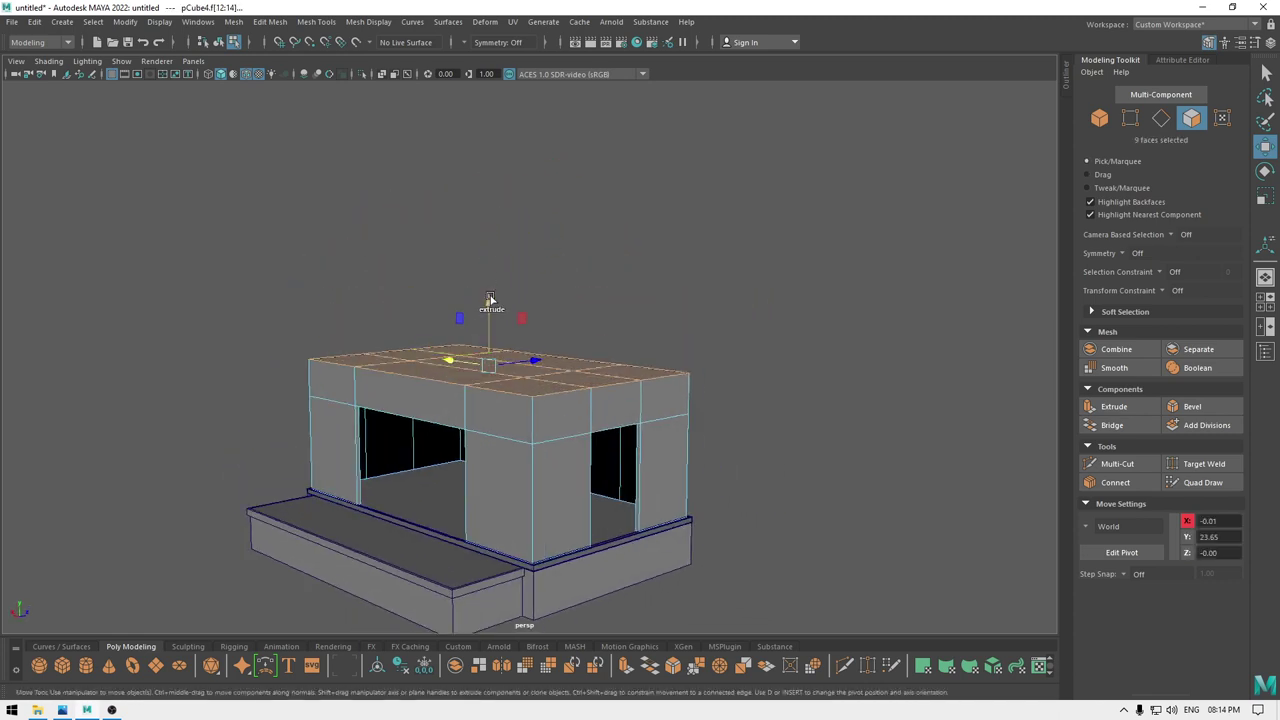
left_click_drag(490, 300, 492, 237)
With World scale orientation, narrow the nine raised top faces along Z into a thin ridge strip.
left_click_drag(510, 343, 463, 364, "alt")
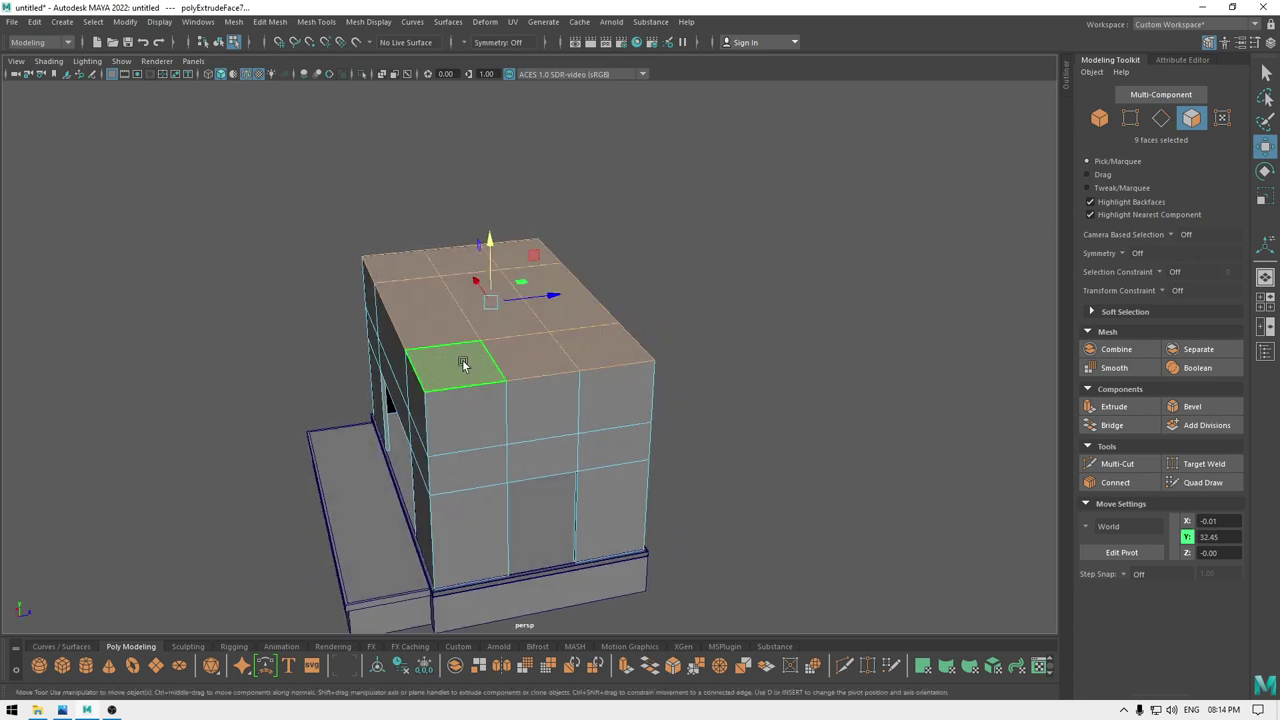
key("r")
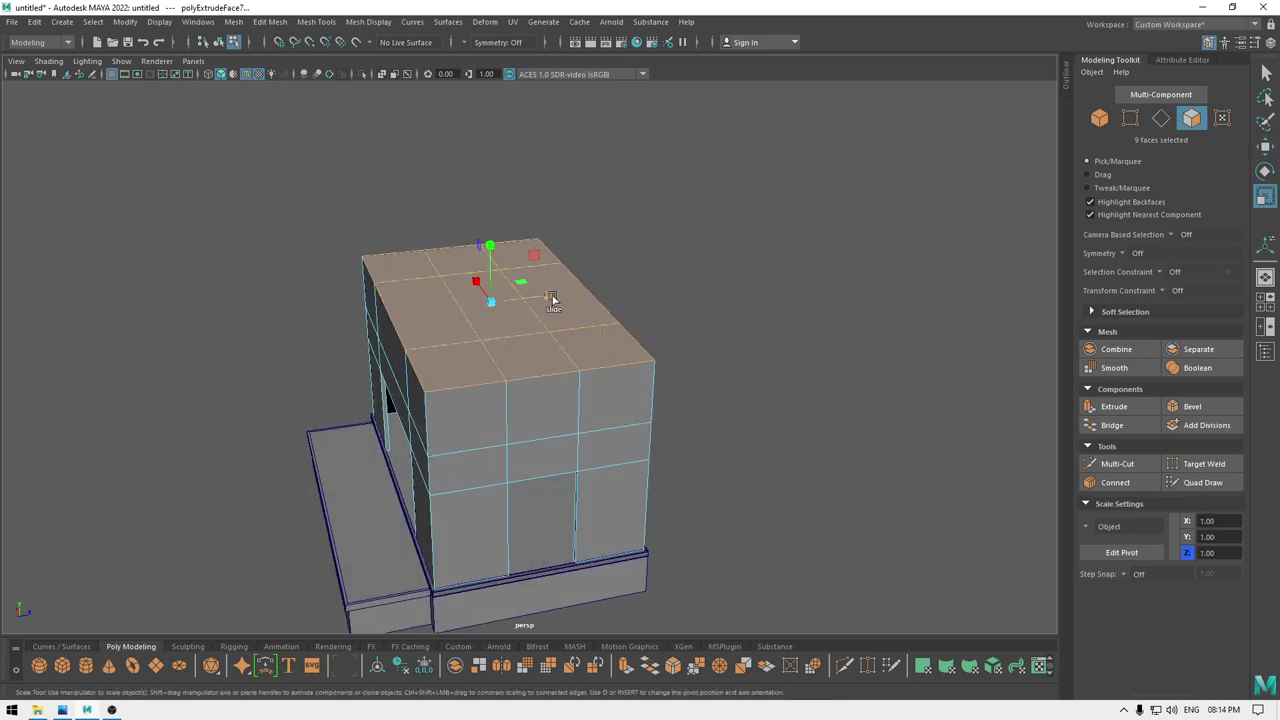
right_click_drag(553, 299, 490, 298, "ctrl+shift")
left_click_drag(545, 318, 490, 322, "alt")
left_click_drag(562, 299, 504, 302)
left_click_drag(491, 377, 551, 378, "alt")
right_click_drag(553, 390, 569, 467, "alt")
left_click_drag(569, 467, 520, 468, "alt")
right_click_drag(522, 472, 574, 544, "alt")
middle_click_drag(545, 334, 617, 300, "alt")
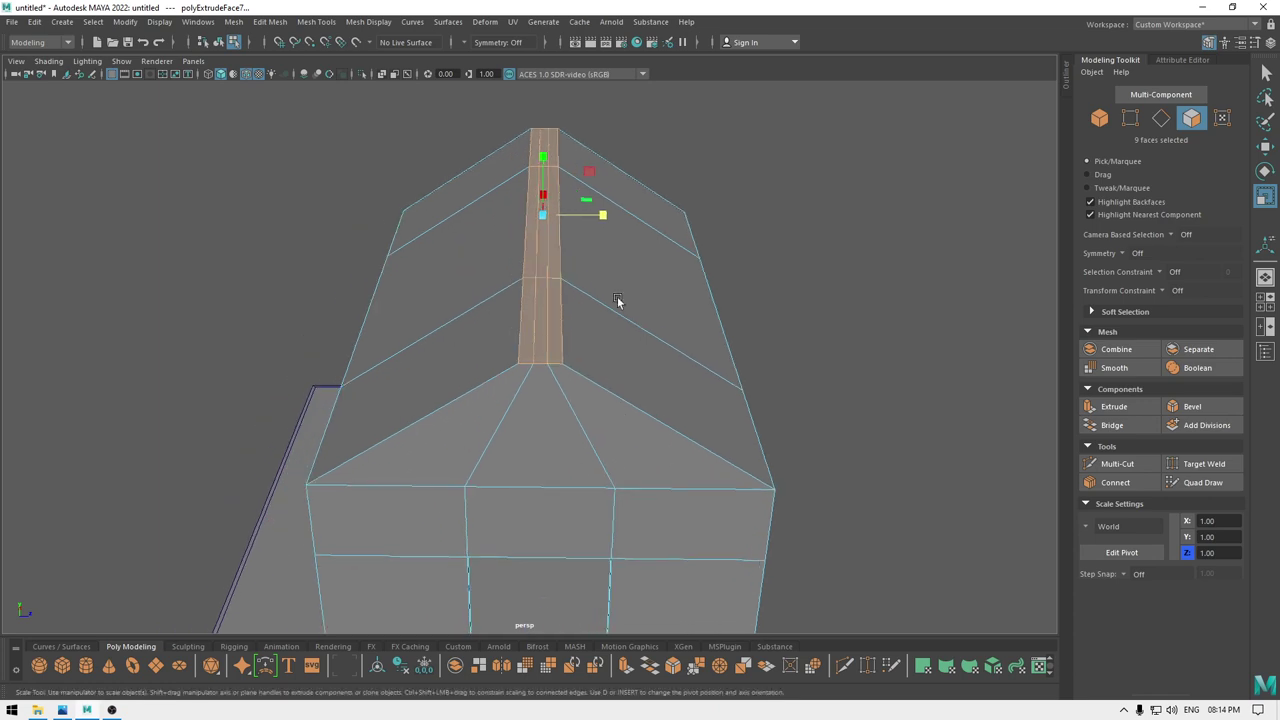
left_click_drag(597, 215, 575, 266)
In the side view, select the sixteen vertices along the roof ridge, and return to the perspective view.
key("w")
key("space")
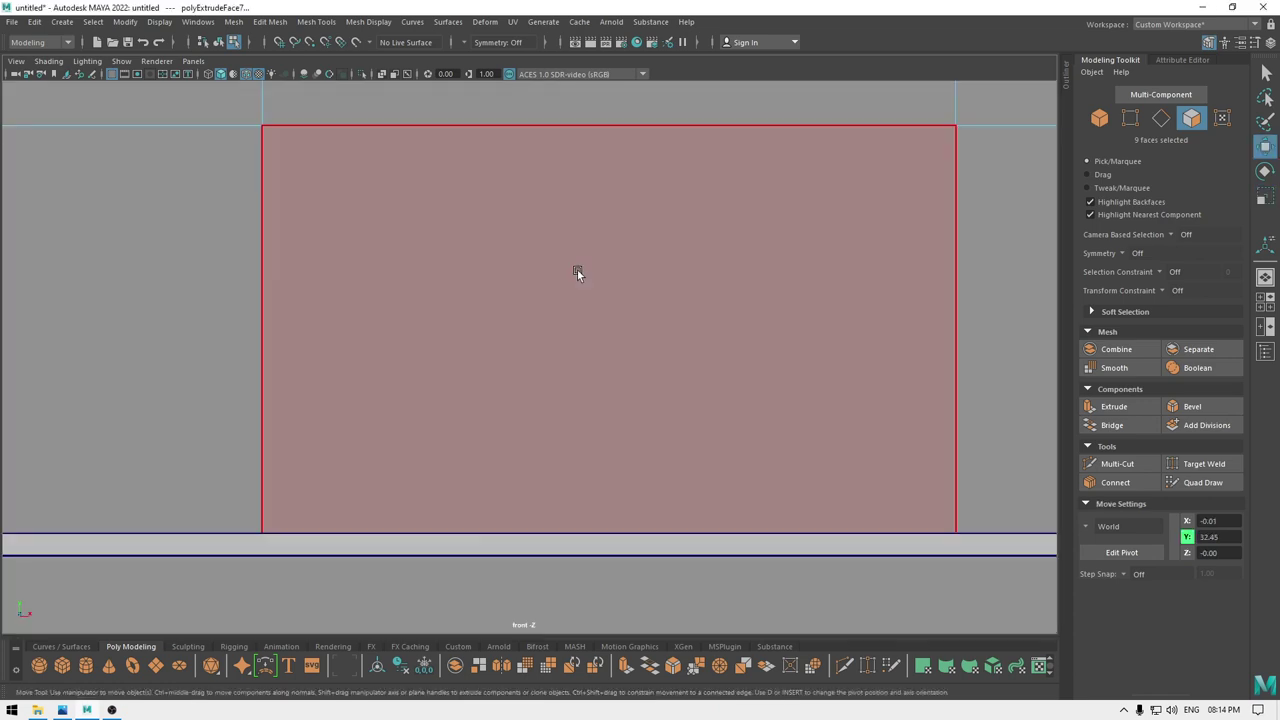
right_click_drag(577, 270, 541, 25, "alt")
key("f")
scroll(546, 110, "down", 2)
key("space")
left_click_drag(567, 232, 617, 230)
right_click_drag(617, 230, 558, 171, "alt")
key("f")
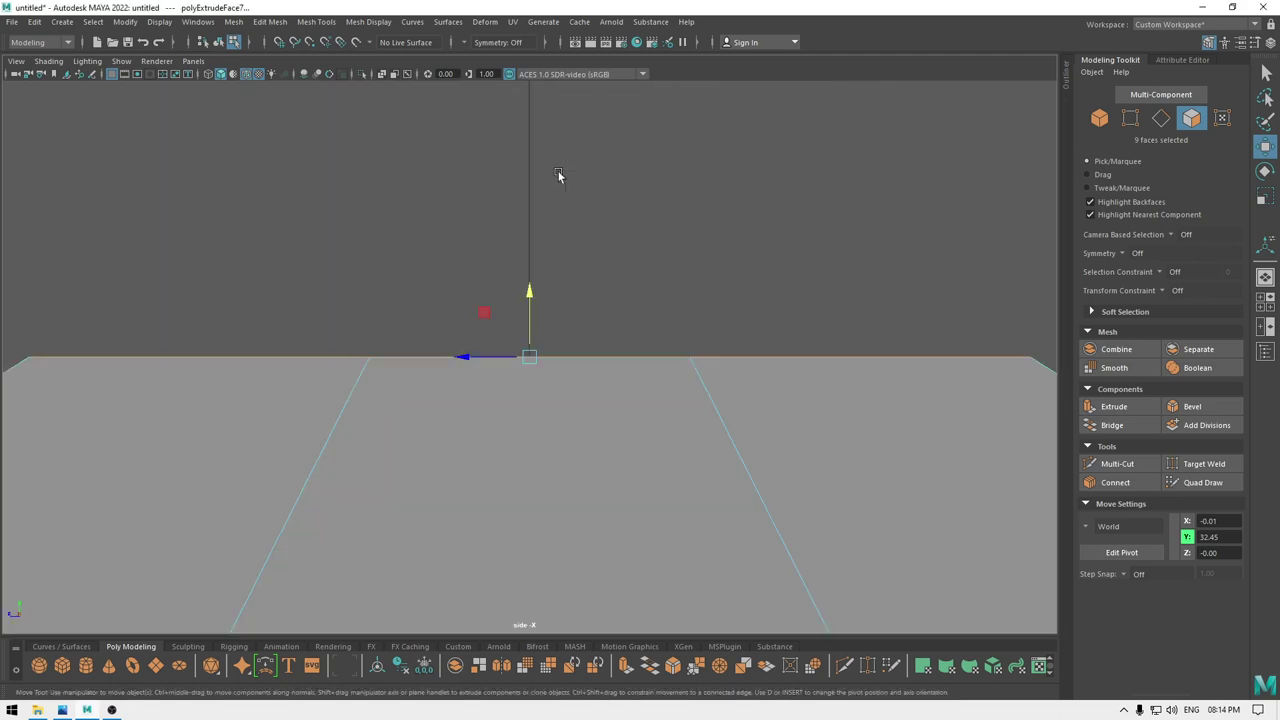
scroll(545, 182, "down", 8)
right_click_drag(546, 238, 492, 237)
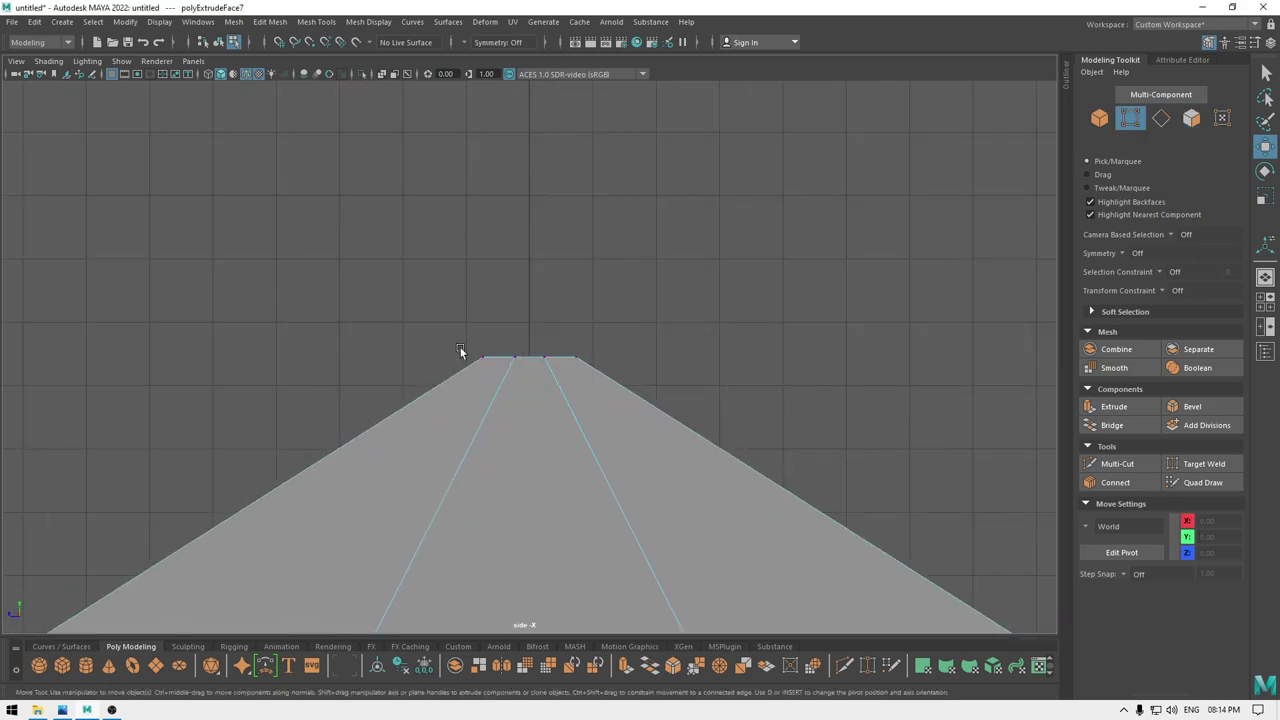
left_click_drag(458, 345, 618, 177)
key("space")
scroll(648, 314, "down", 3)
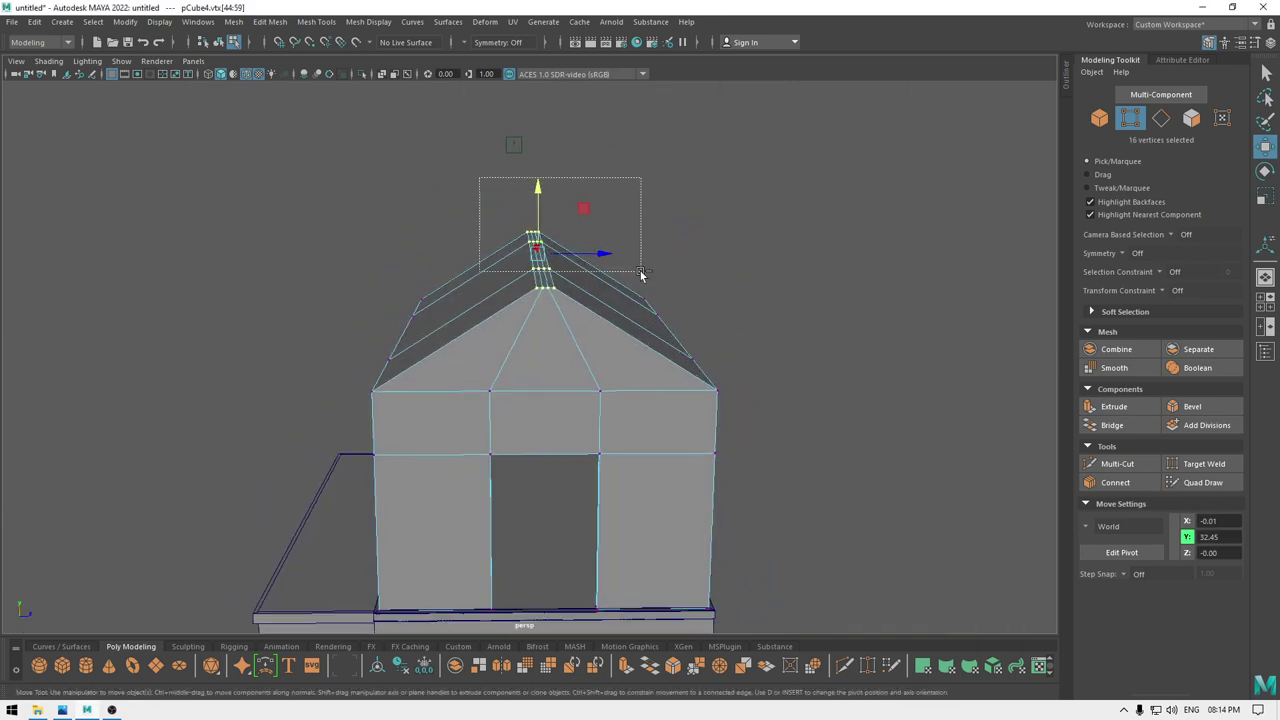
Merge each row of four ridge vertices to its centre, starting with the row at the negative X gable end.
left_click_drag(641, 274, 641, 272)
left_click_drag(641, 272, 619, 312, "alt")
right_click_drag(676, 255, 688, 163, "shift")
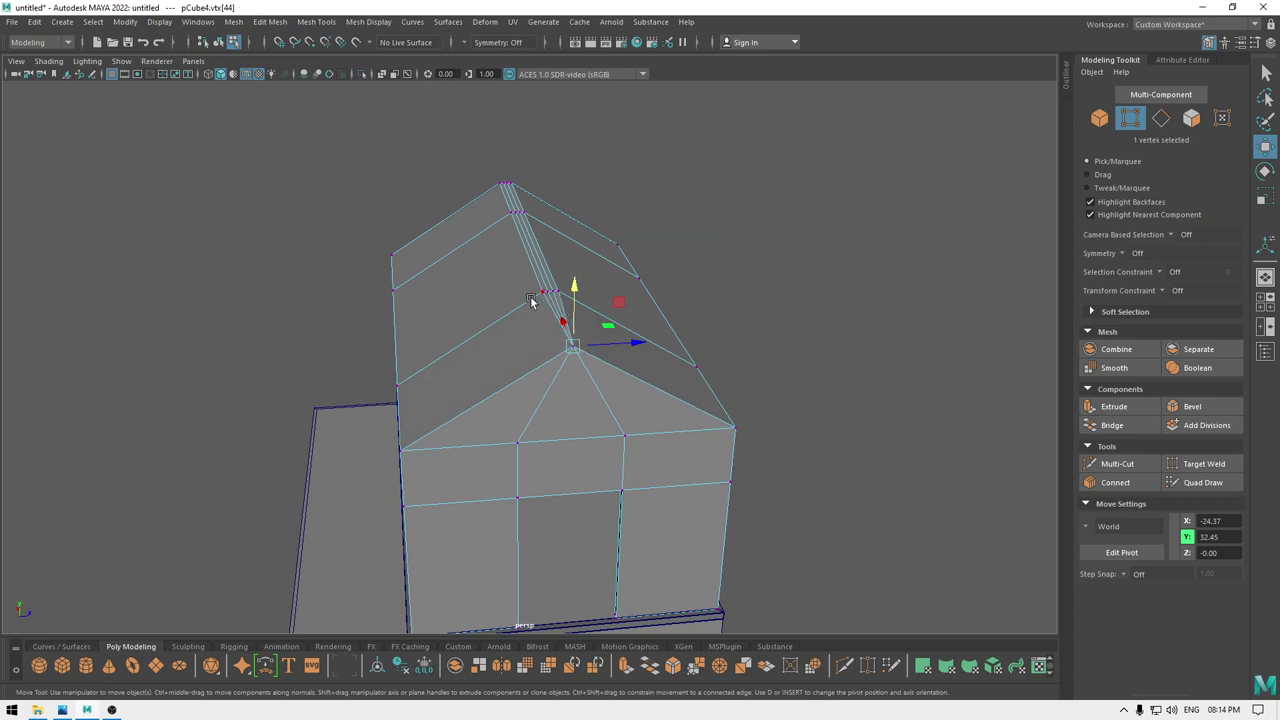
left_click_drag(531, 301, 558, 280, "alt")
left_click_drag(558, 280, 562, 291, "alt")
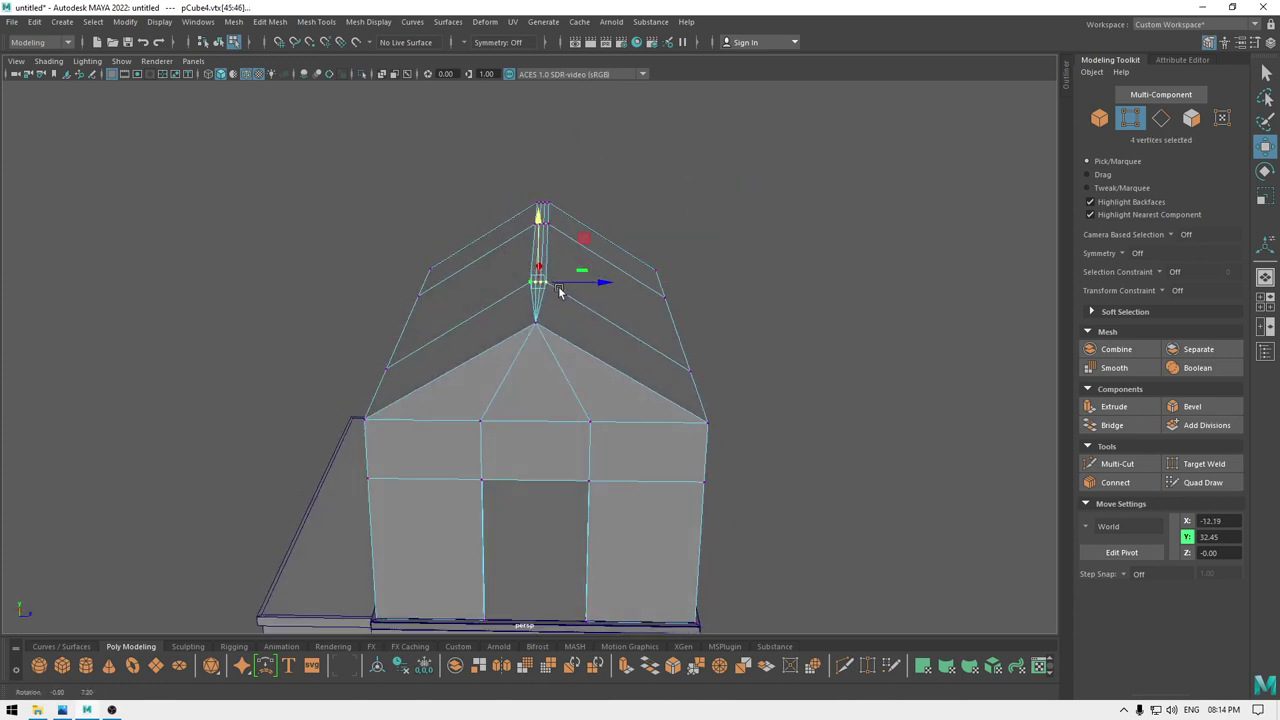
key("g")
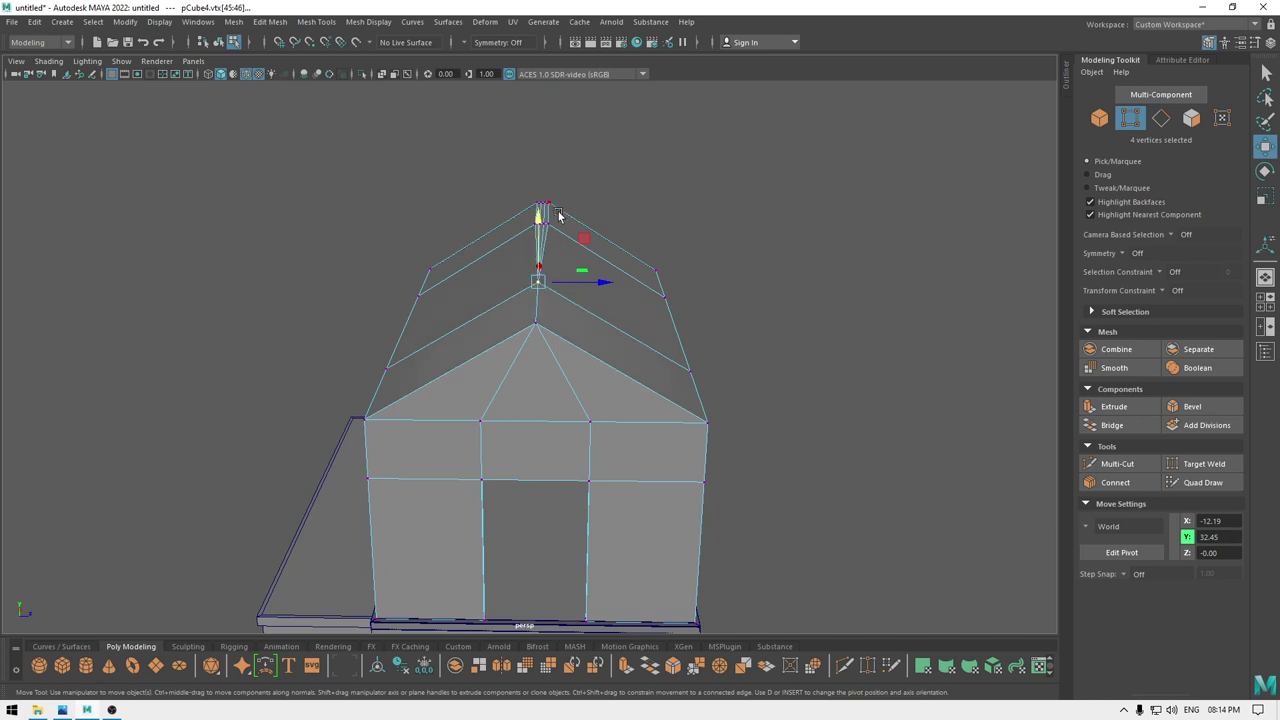
key("g")
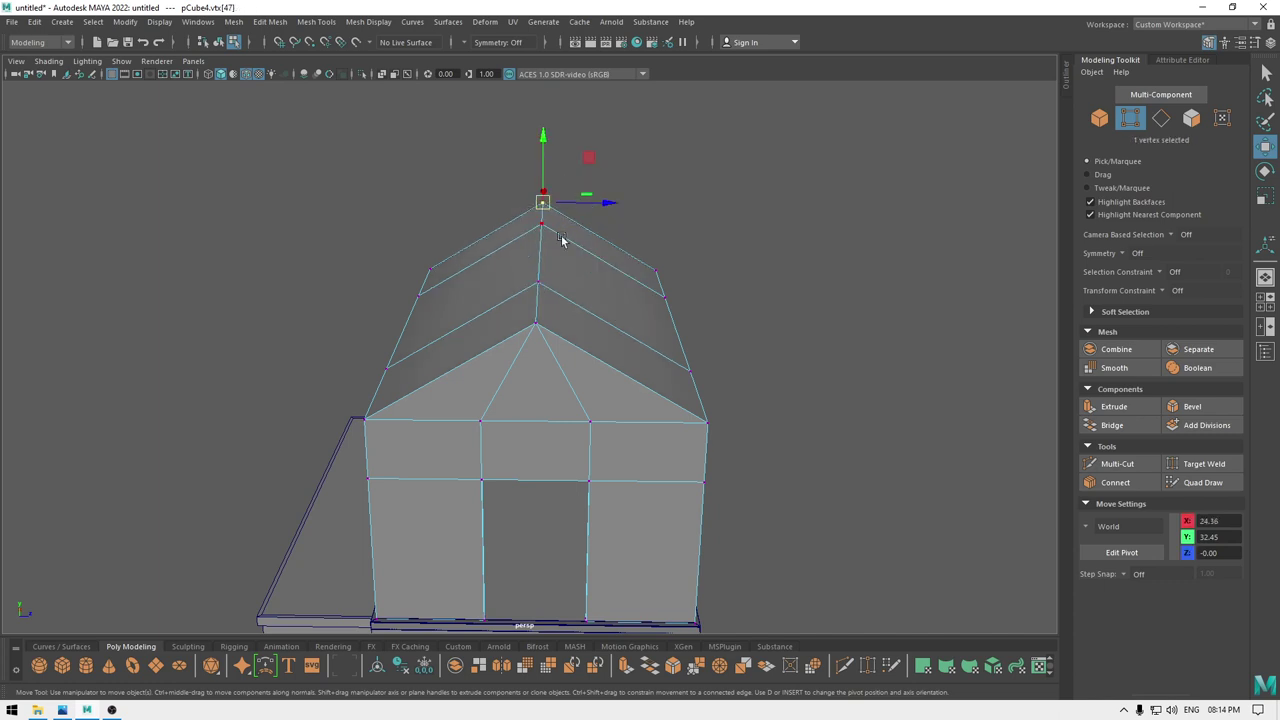
Return the gabled building mesh to object mode and clear the selection.
left_click_drag(562, 240, 544, 338, "alt")
right_click_drag(524, 330, 602, 312)
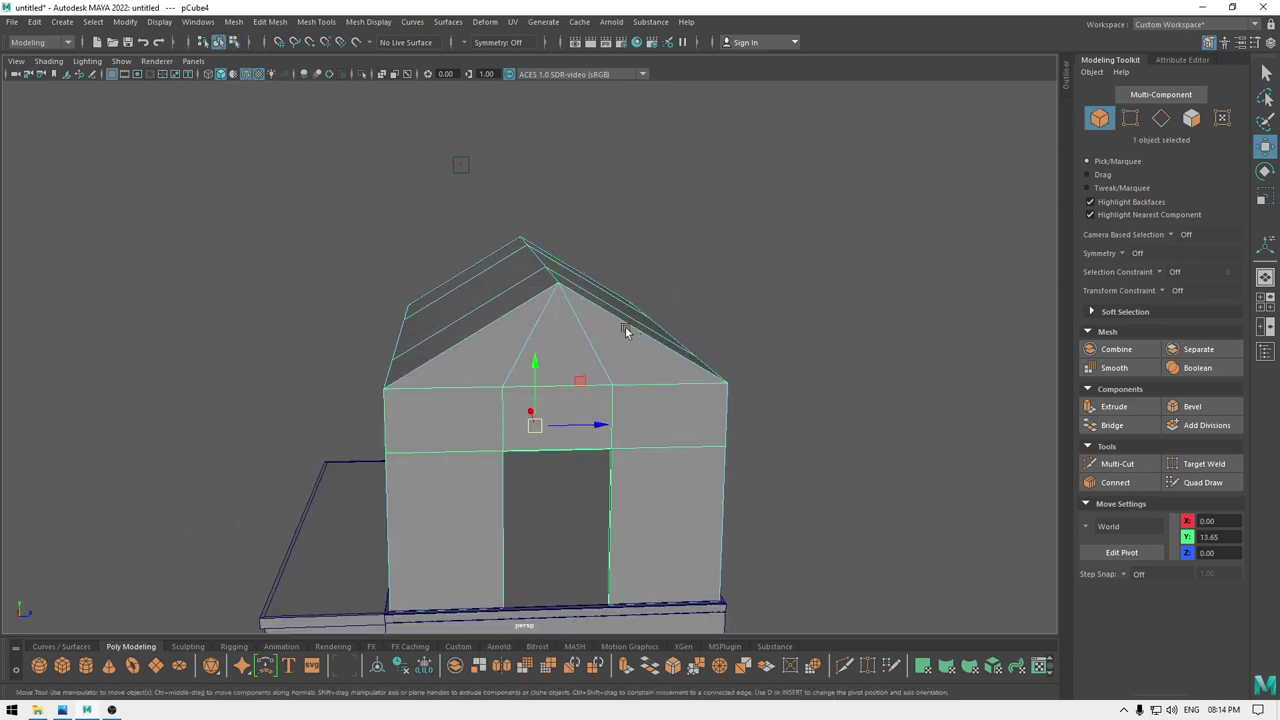
left_click_drag(625, 326, 611, 502, "alt")
scroll(611, 502, "up", 2)
scroll(560, 429, "down", 1)
scroll(662, 481, "down", 1)
left_click_drag(560, 429, 617, 461, "alt")
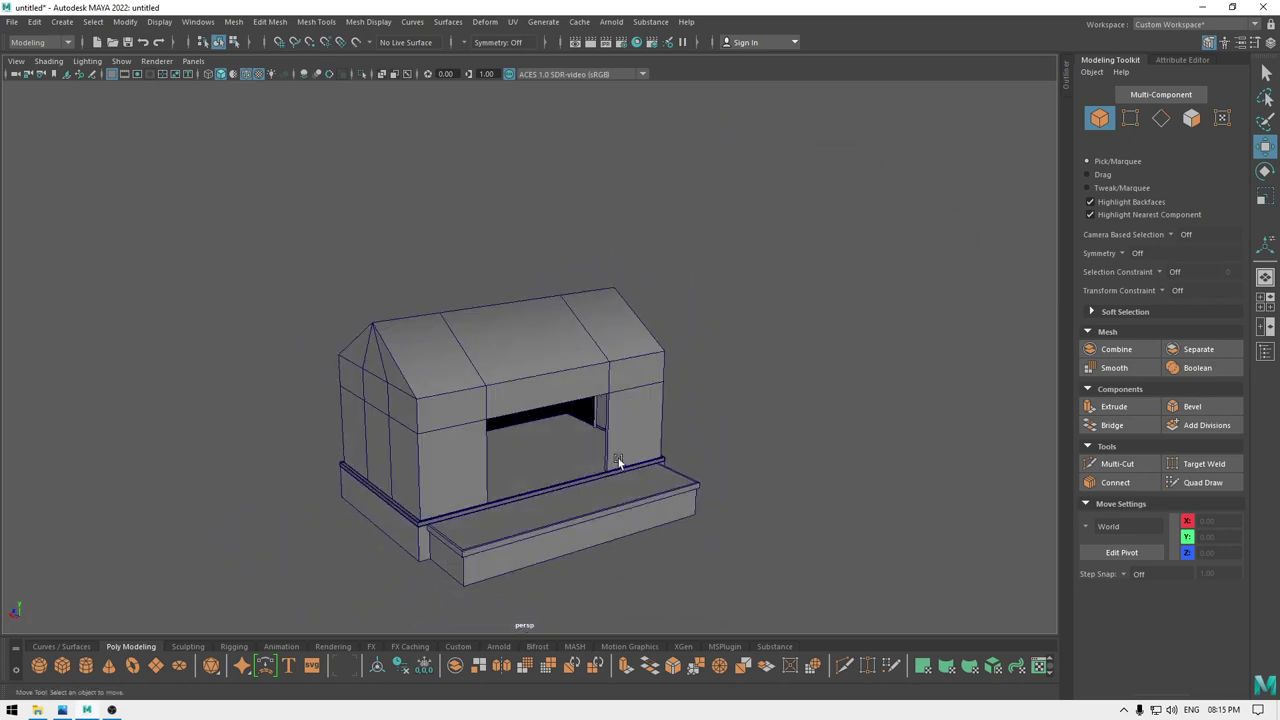
Select the three faces of the front roof slope on the building mesh and duplicate them as a separate surface.
left_click(546, 394)
left_click_drag(546, 394, 581, 421, "alt")
scroll(581, 421, "up", 2)
right_click_drag(497, 338, 497, 376)
left_click(407, 377)
left_click(561, 336, "shift")
left_click(645, 303, "shift")
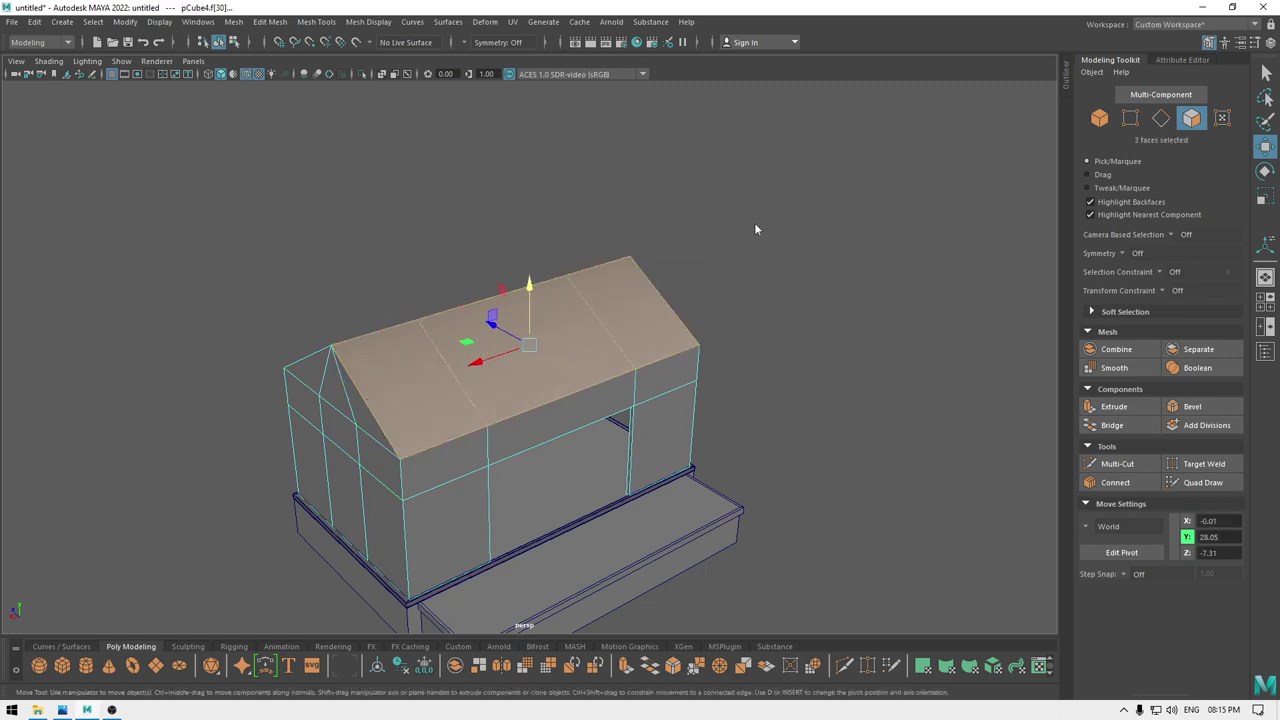
right_click_drag(754, 222, 751, 467, "shift")
key("w")
Select only the duplicated roof slope surface in object mode and centre its pivot.
right_click_drag(762, 282, 826, 262)
key("ctrl+z")
key("ctrl+z")
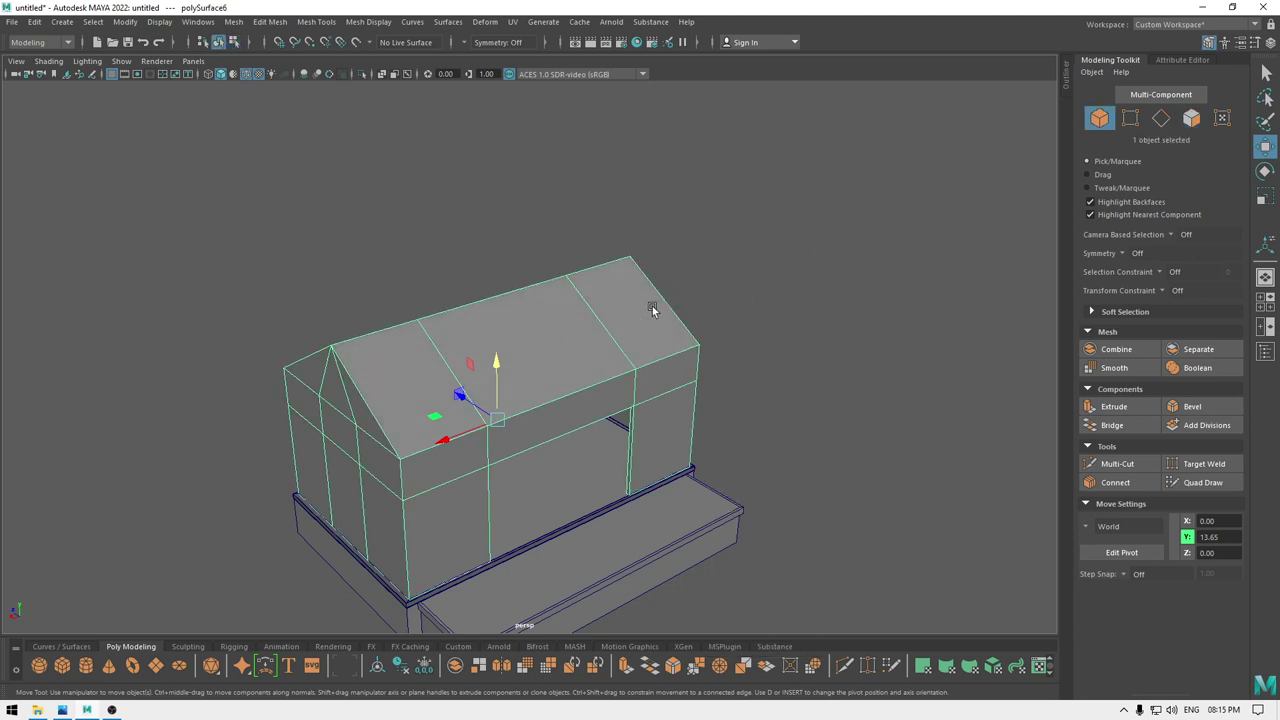
key("ctrl+z")
left_click(627, 360)
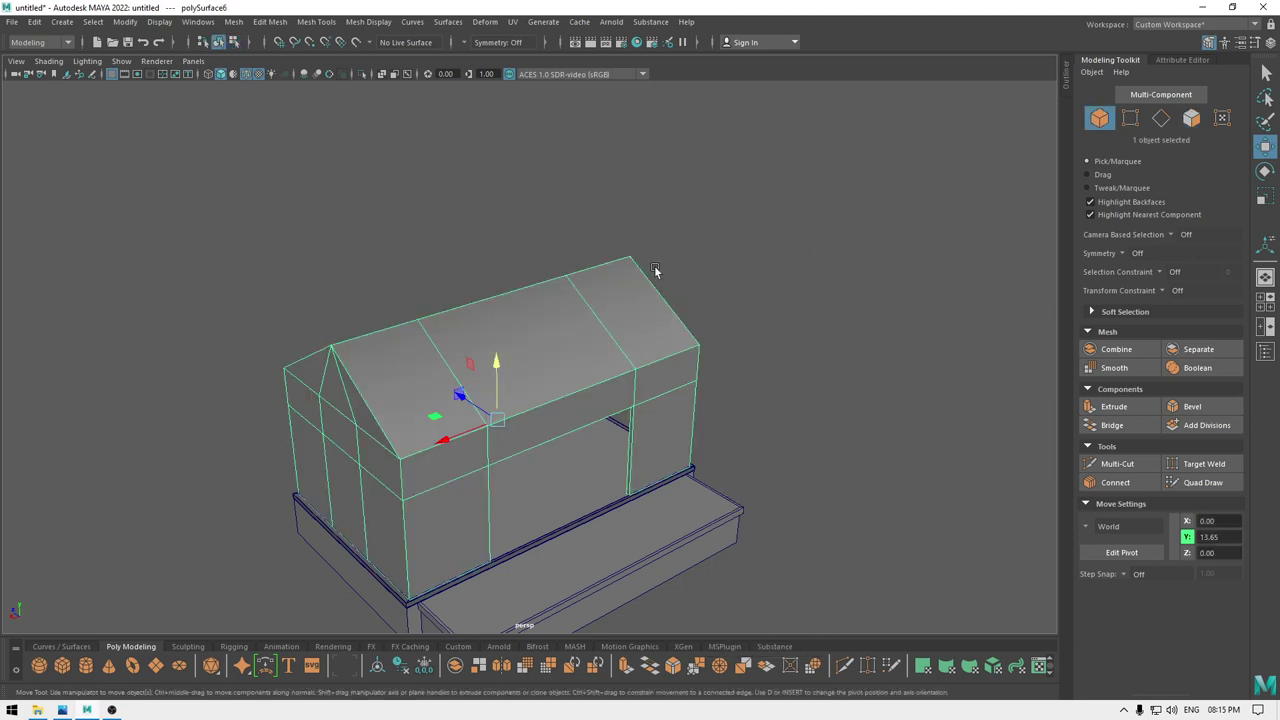
left_click_drag(654, 272, 586, 235, "alt")
left_click_drag(268, 227, 747, 360)
left_click(652, 386, "ctrl")
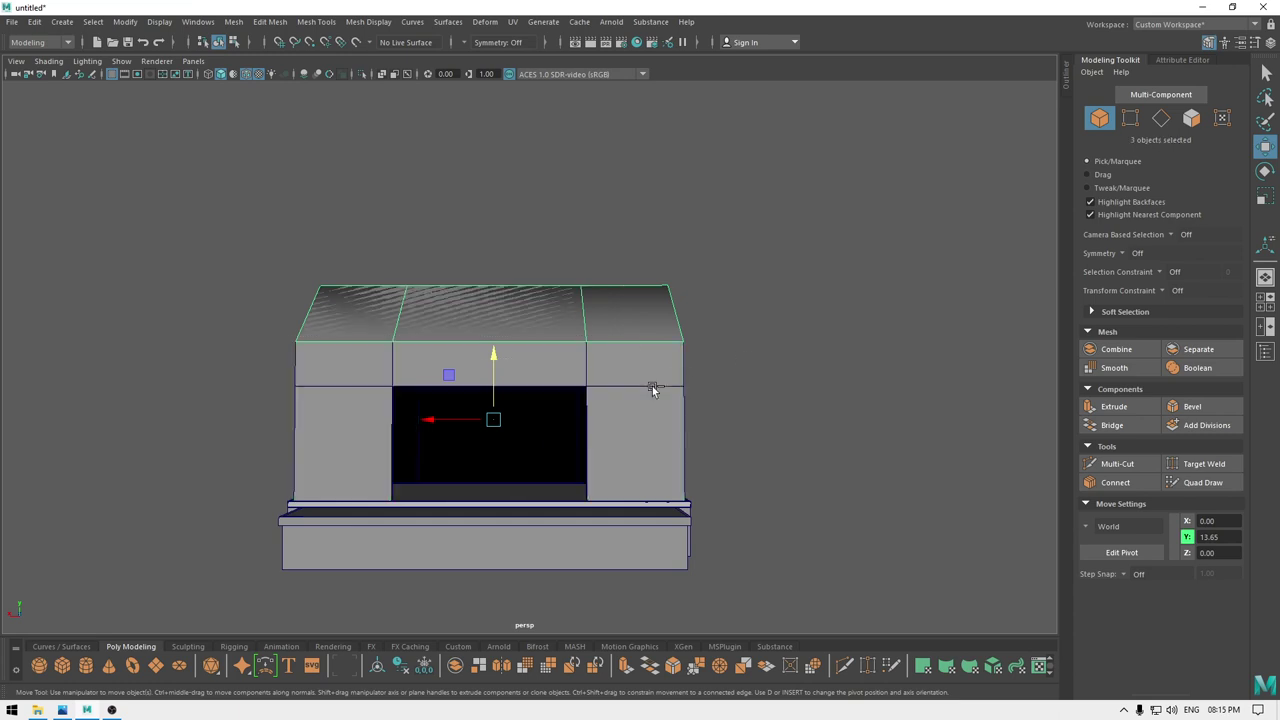
left_click_drag(582, 445, 662, 494, "alt")
key("space")
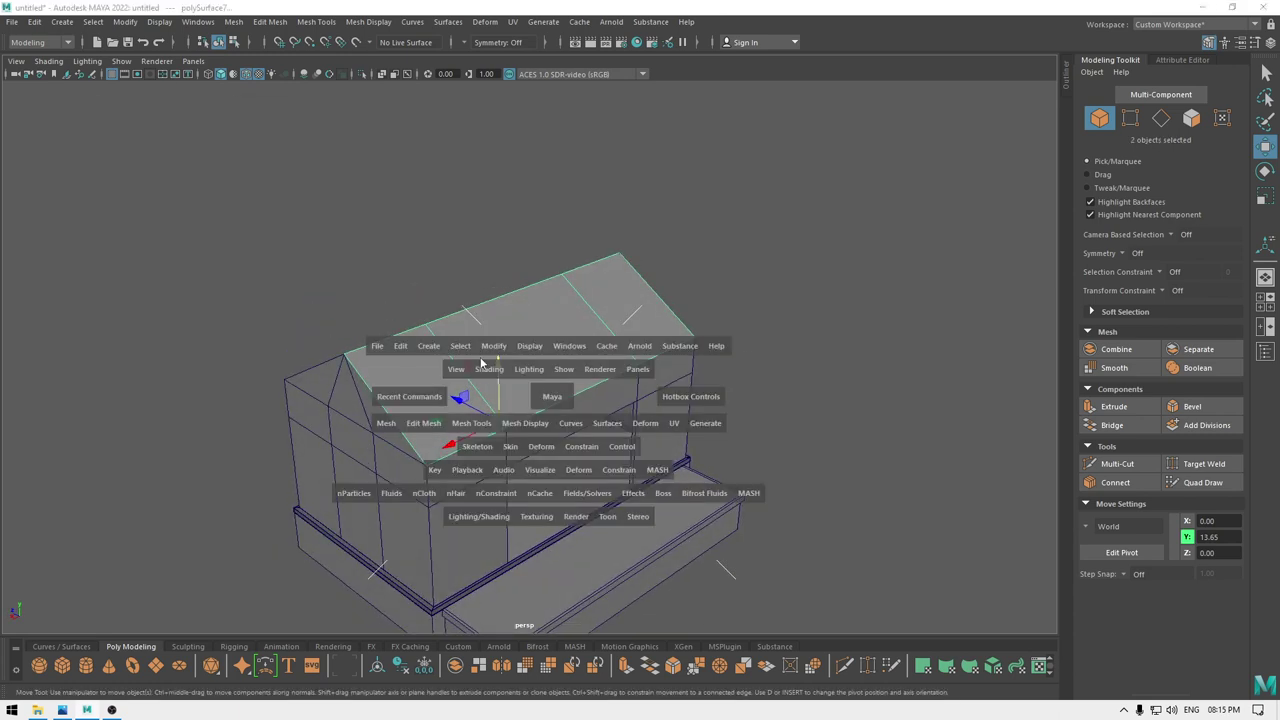
left_click(493, 351)
left_click(508, 428)
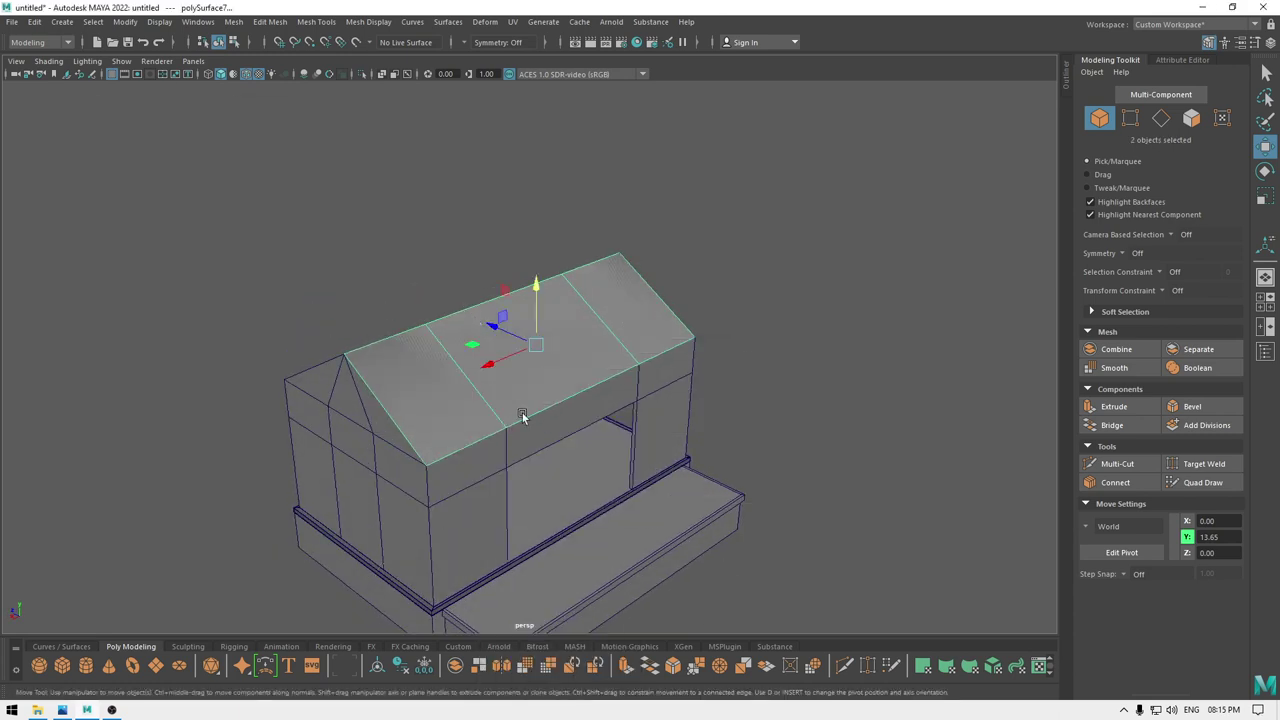
Delete the two dividing edges on the duplicated roof slope so that it forms one continuous face.
left_click_drag(522, 415, 556, 395, "alt")
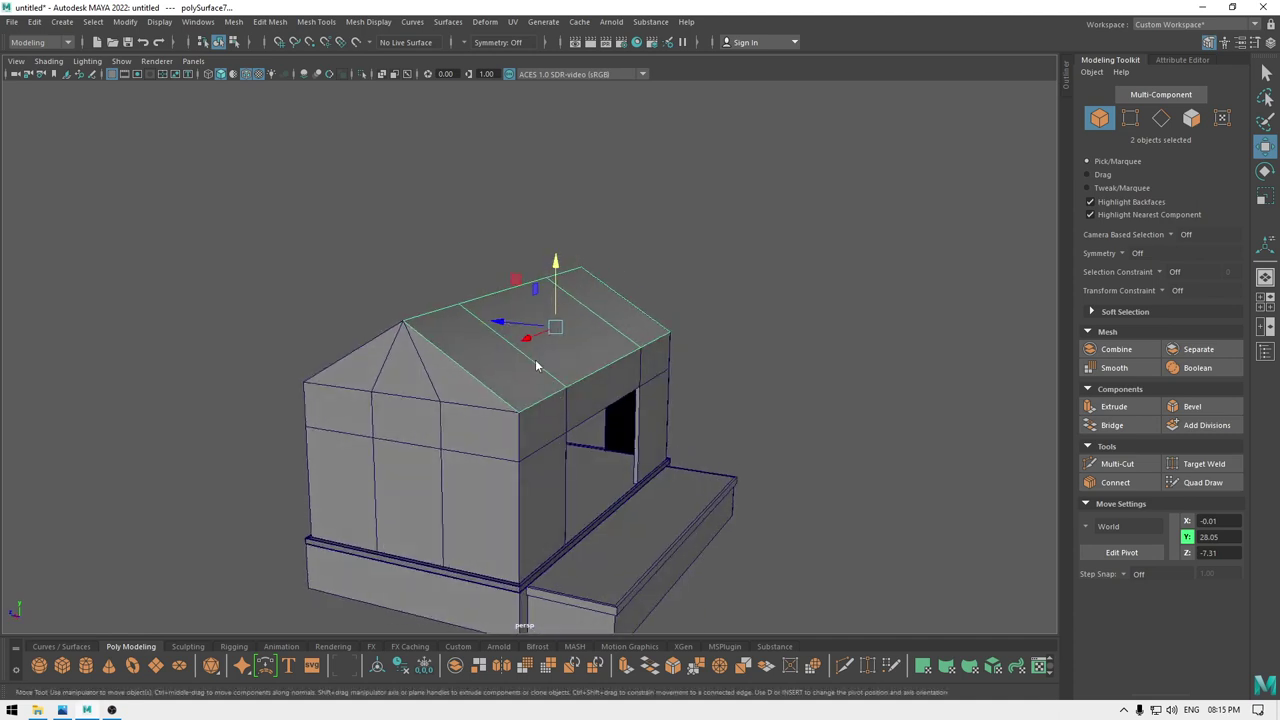
mouse_move(536, 366)
right_mouse_down()
mouse_move(509, 335)
mouse_move(620, 298)
right_mouse_up()
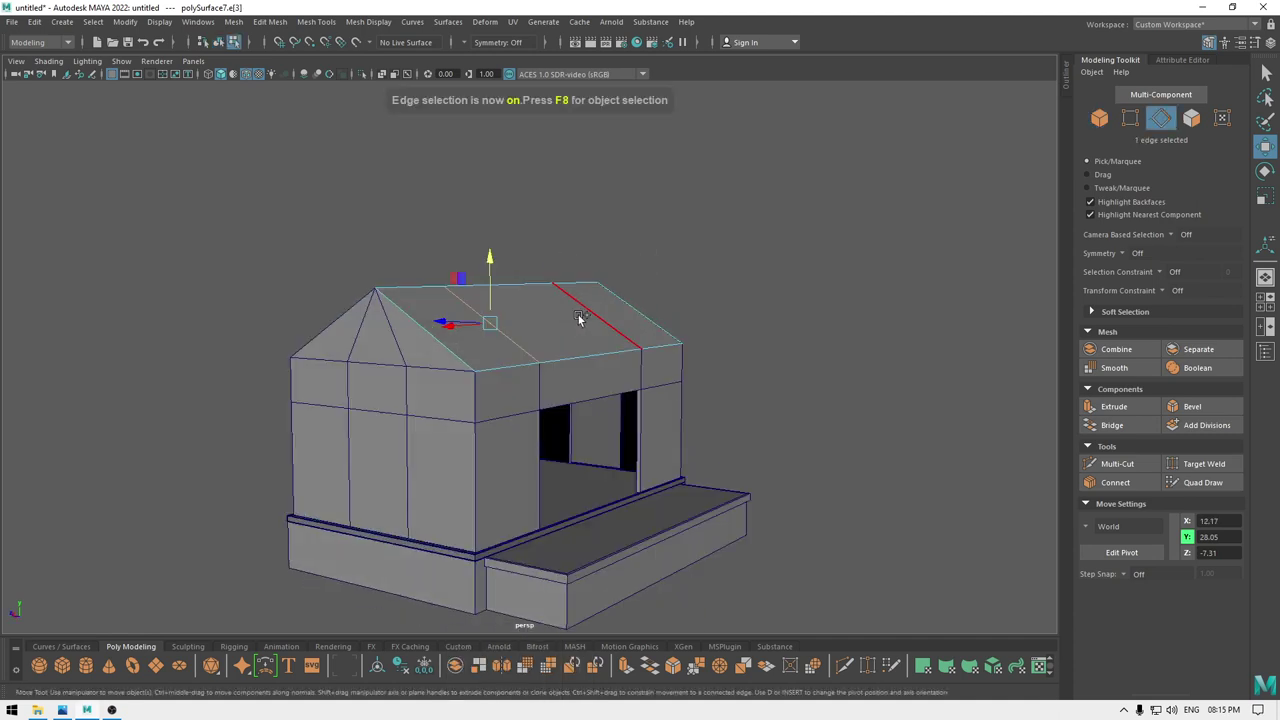
left_click(579, 317, "shift")
right_click_drag(579, 316, 408, 370, "shift")
left_click_drag(528, 326, 449, 356, "alt")
left_click_drag(679, 266, 705, 264, "alt")
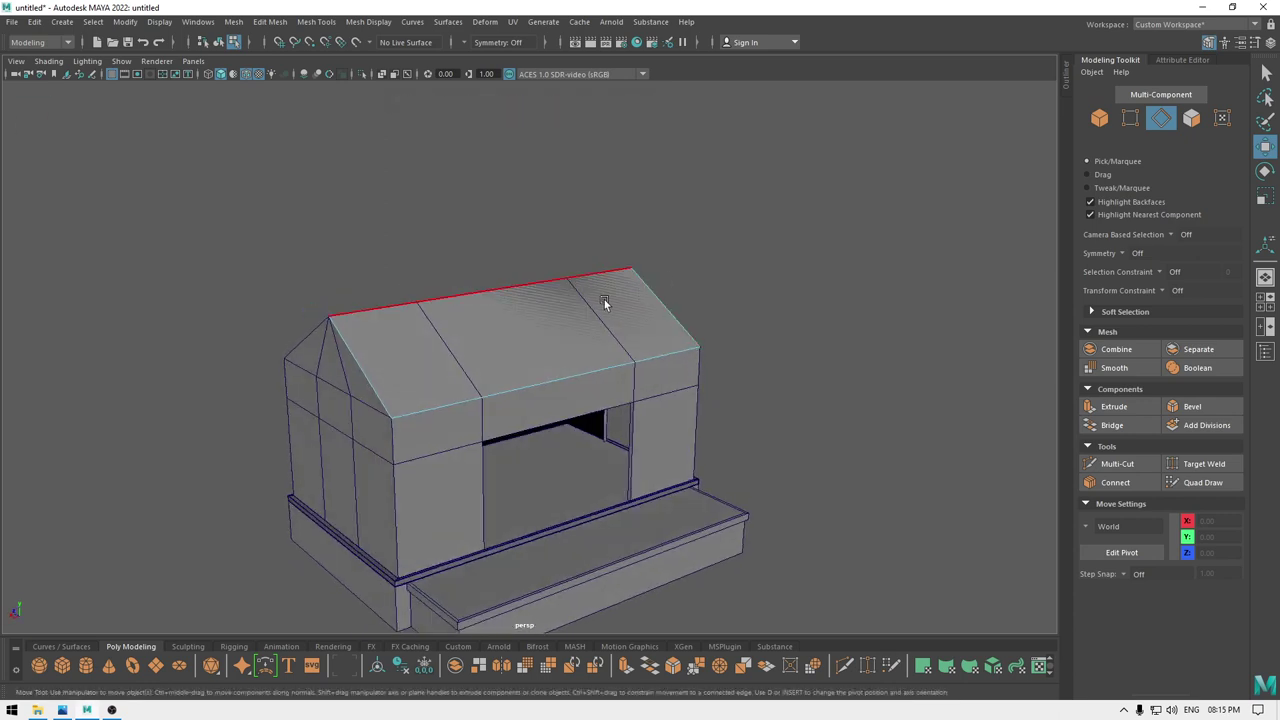
Divide the duplicated roof slope into equal panels by connecting across its eave edge with 2 segments.
left_click(508, 349)
right_click(519, 355, "shift")
mouse_move(519, 354)
right_mouse_down("shift")
mouse_move(545, 554)
mouse_move(534, 586)
right_mouse_up("shift")
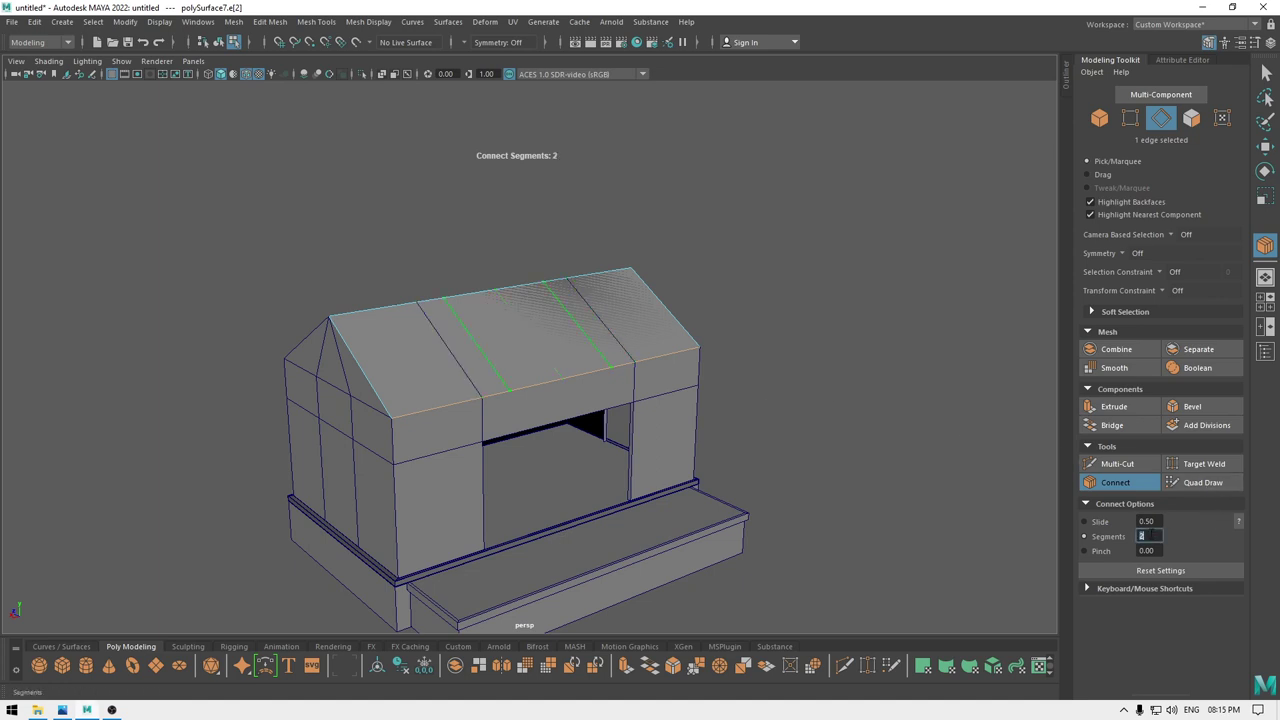
left_click_drag(964, 521, 585, 184, "alt")
key("w")
right_click_drag(585, 184, 584, 238)
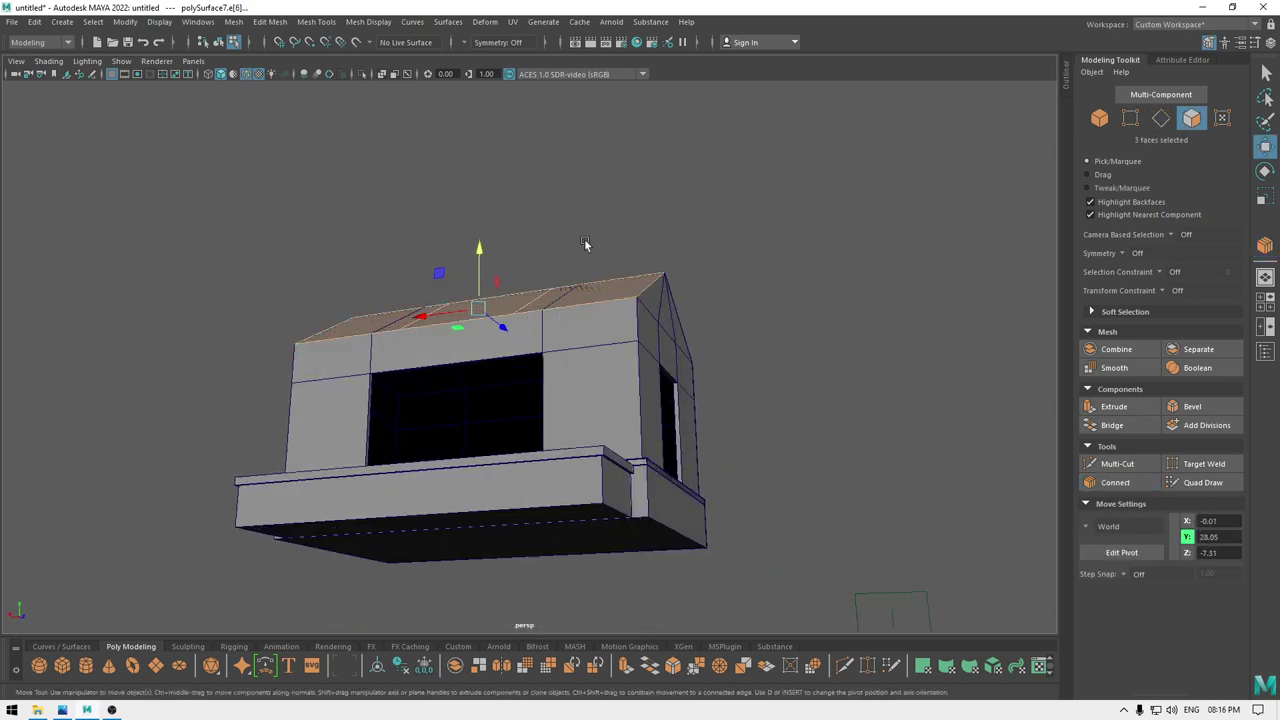
Delete the middle and negative X faces of the duplicated slope, keeping only the panel at the positive X end.
left_click_drag(584, 240, 588, 279, "alt")
left_click(539, 295)
left_click(646, 296, "shift")
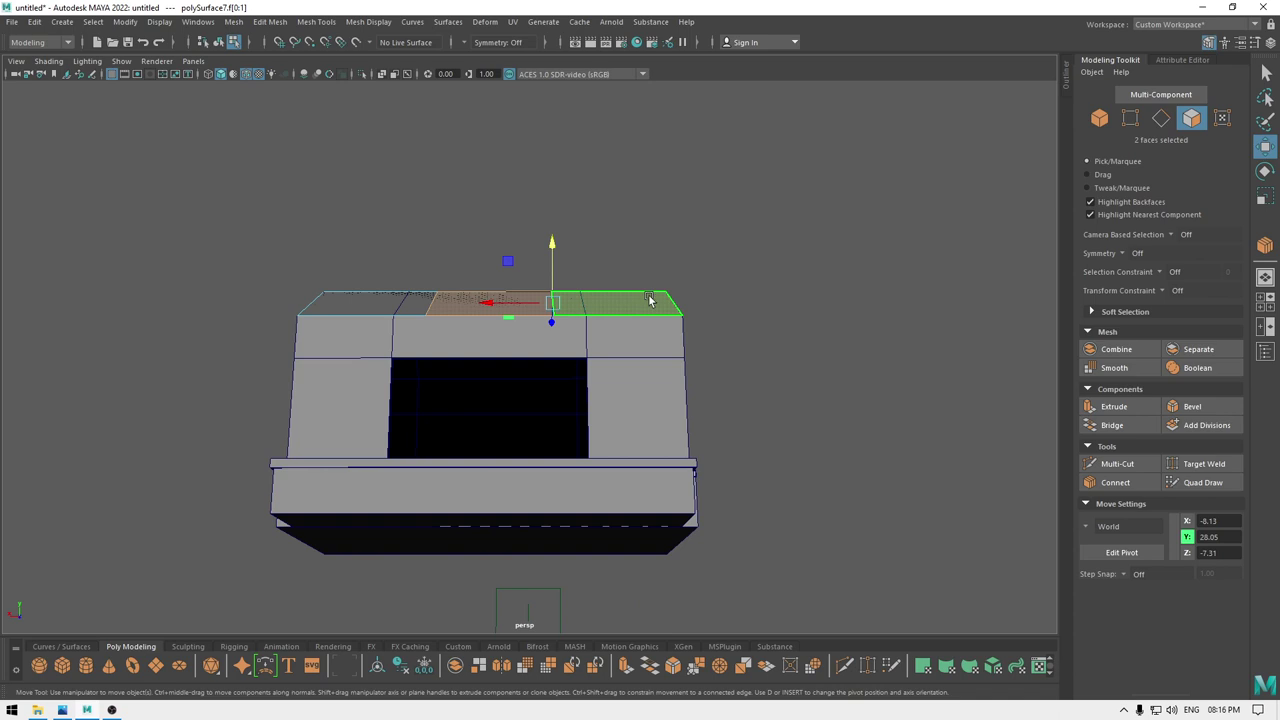
key("Delete")
left_click_drag(377, 304, 346, 387, "alt")
left_click(391, 331)
scroll(432, 424, "up", 2)
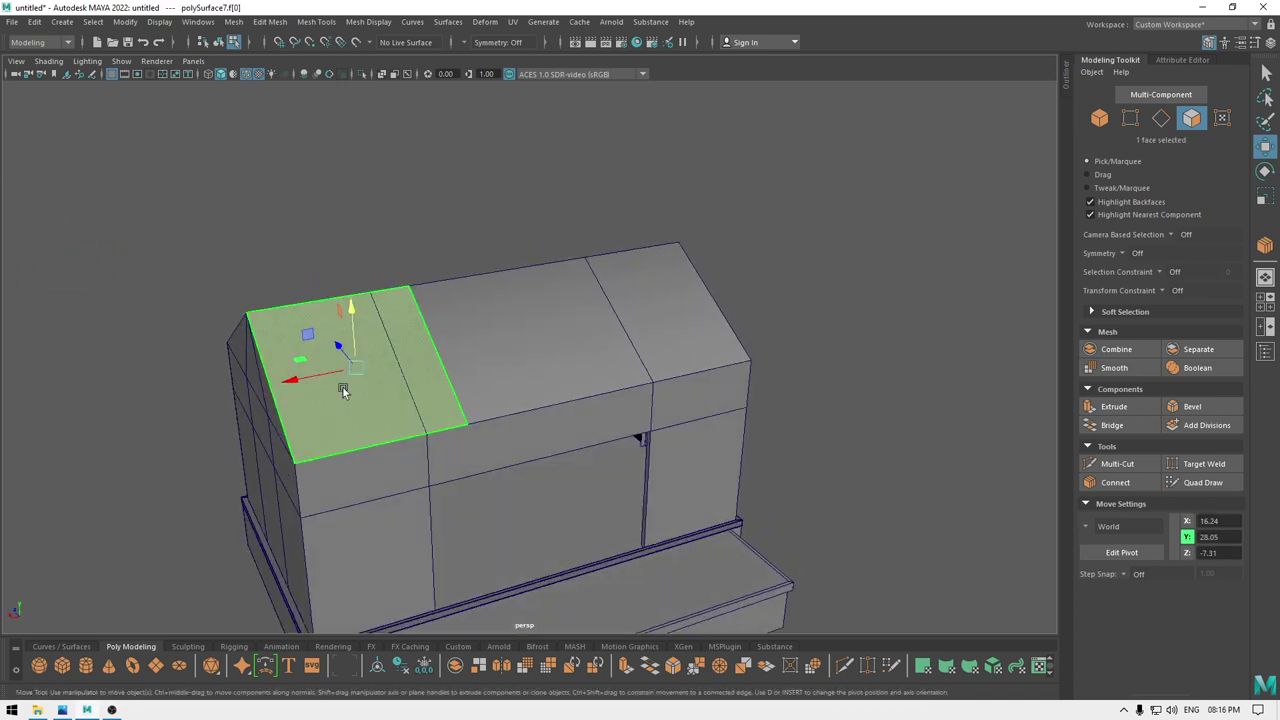
Connect across the remaining roof panel's eave edge with 20 segments running from ridge to eave.
right_click_drag(345, 360, 292, 112)
left_click(357, 413)
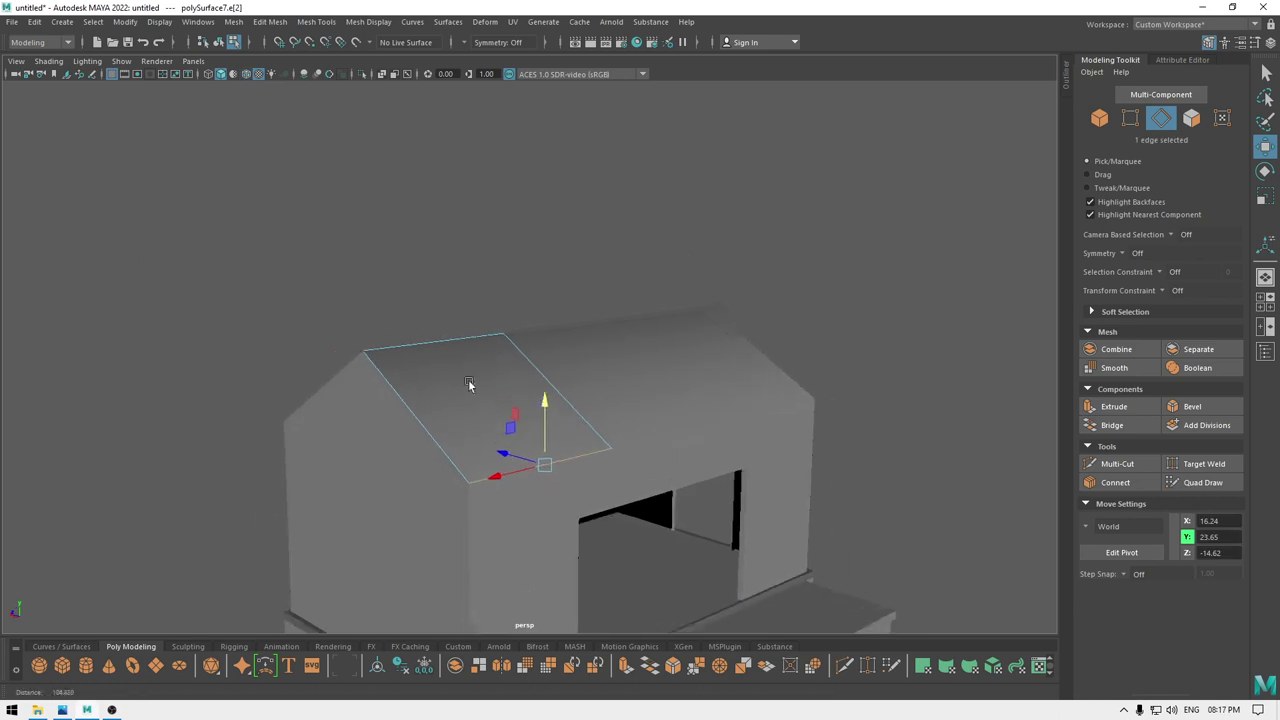
left_click_drag(468, 379, 434, 363, "alt")
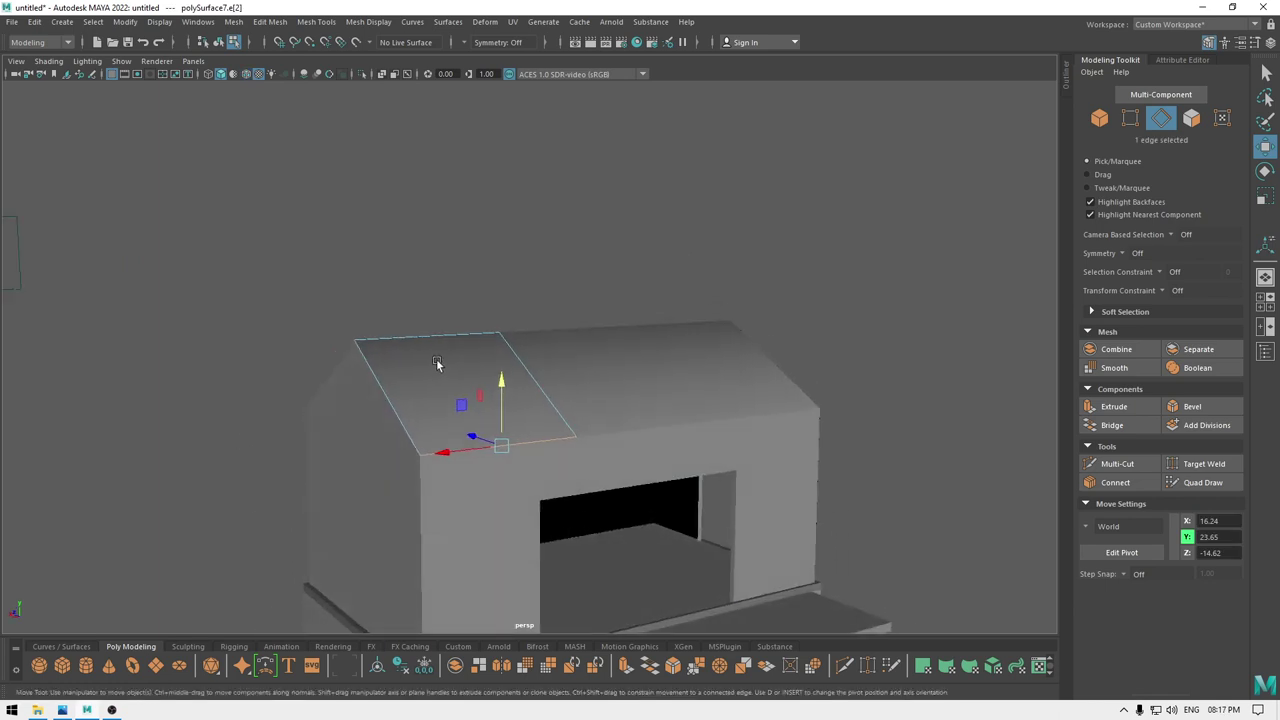
right_click(437, 361, "shift")
left_click(429, 593)
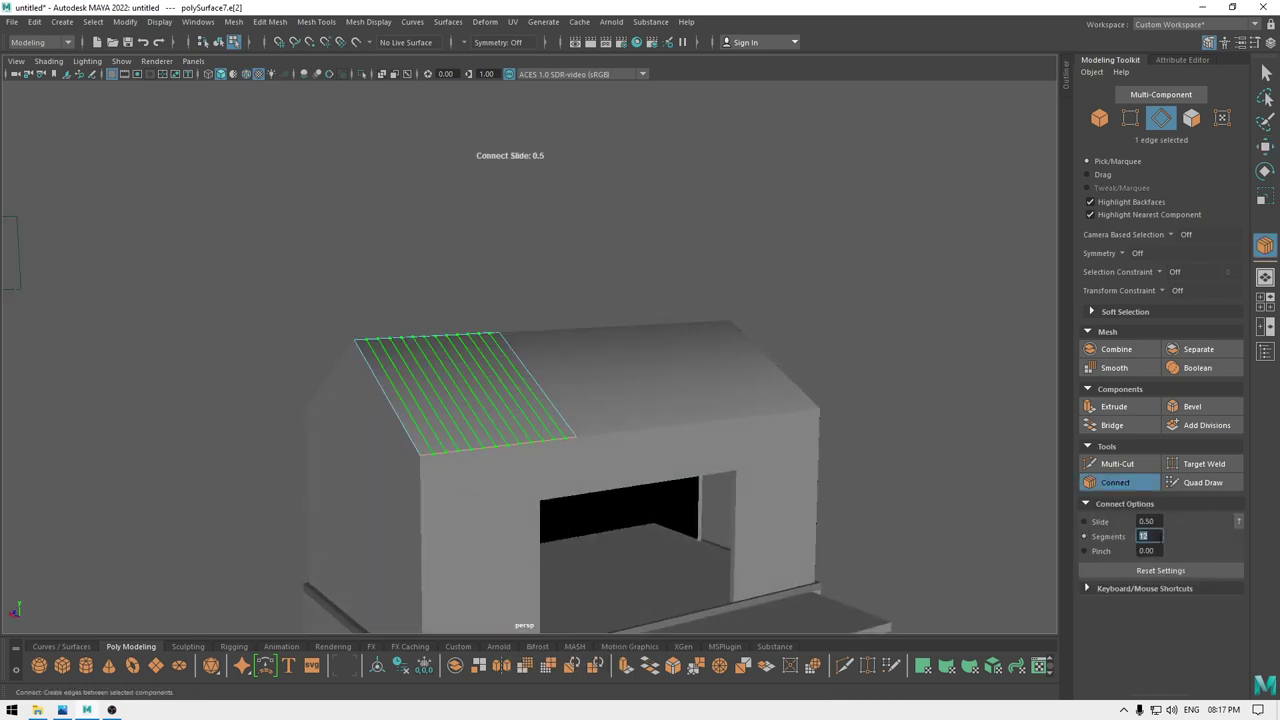
key("Return")
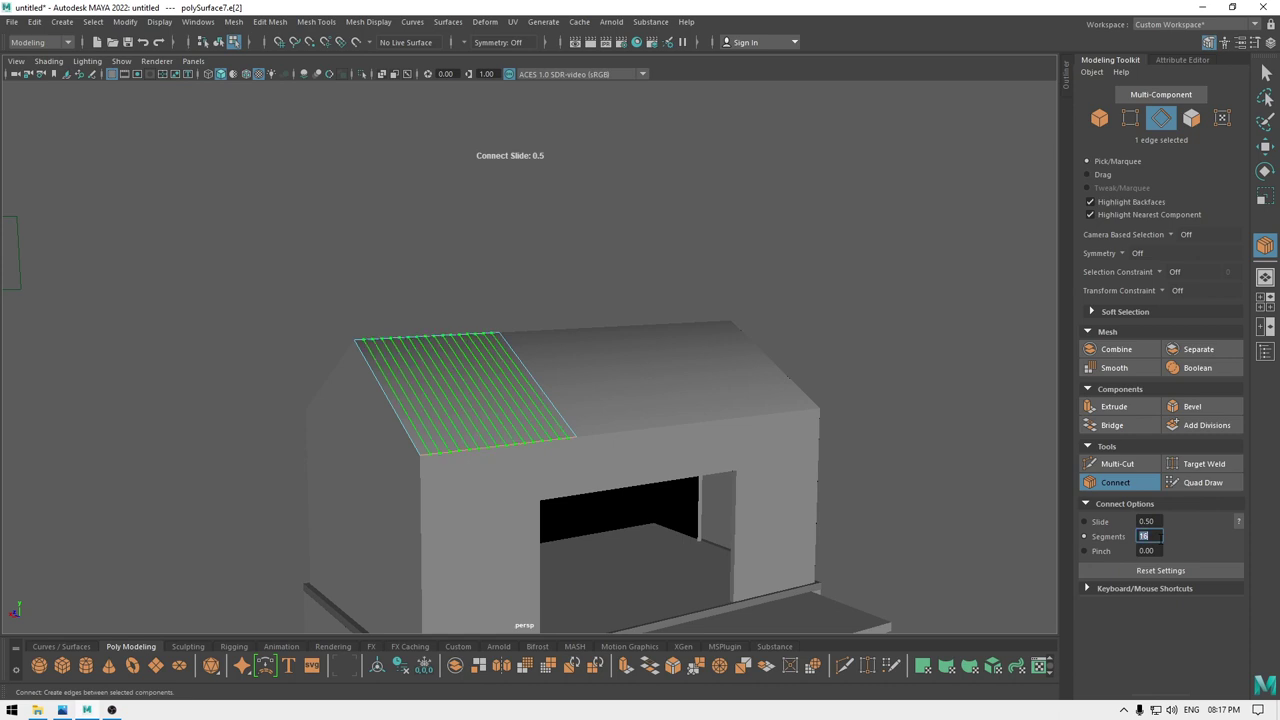
type("20")
key("Return")
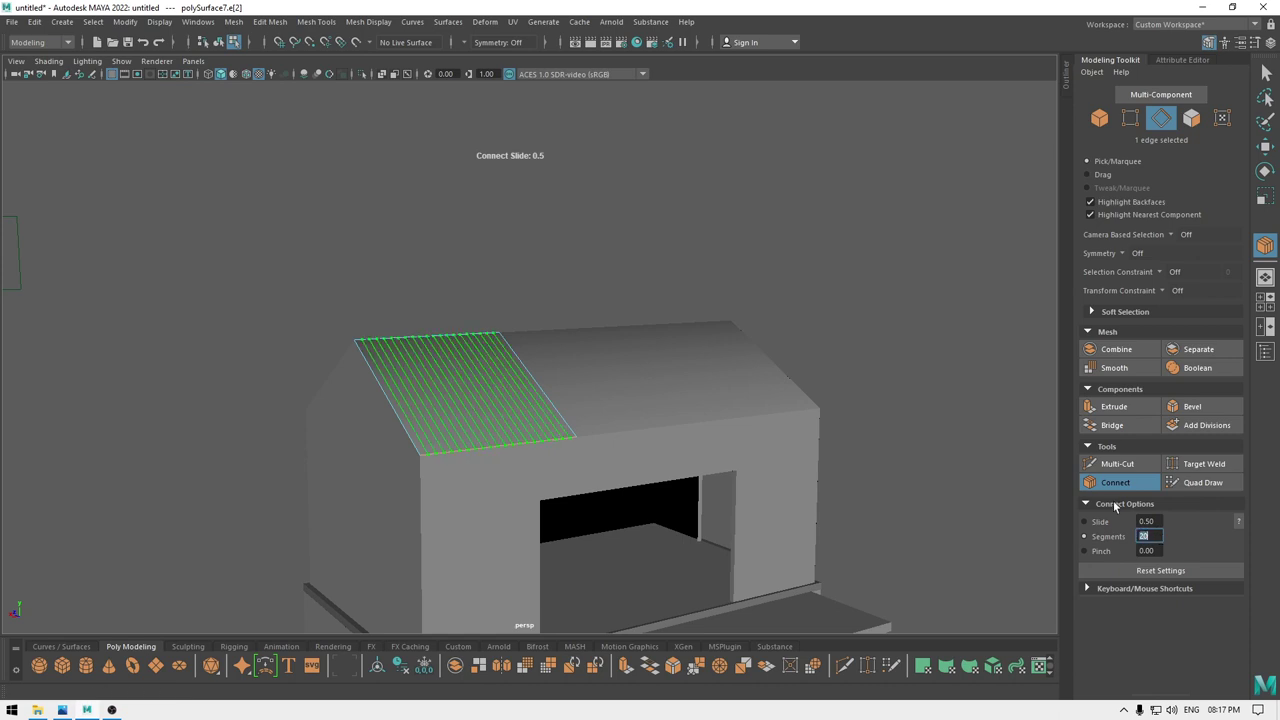
left_click(1266, 151)
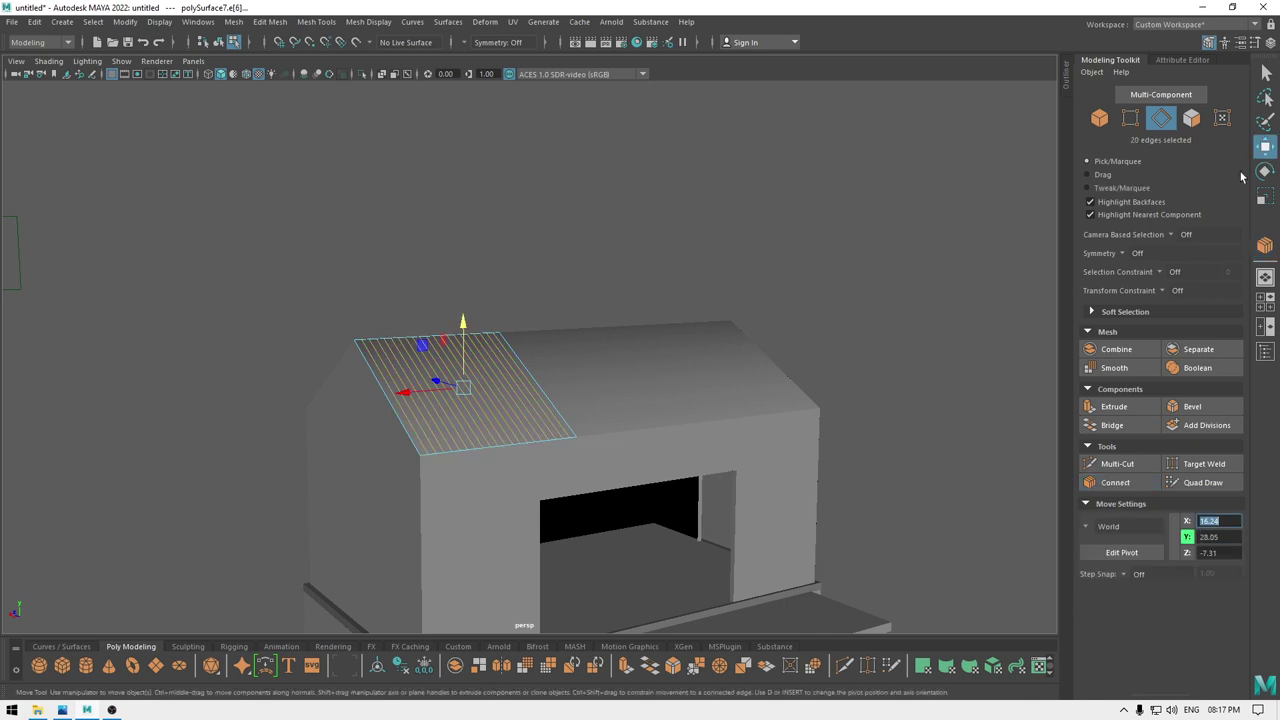
Select every other ridge-to-eave edge on the roof panel, ten edges in all.
scroll(333, 423, "up", 5)
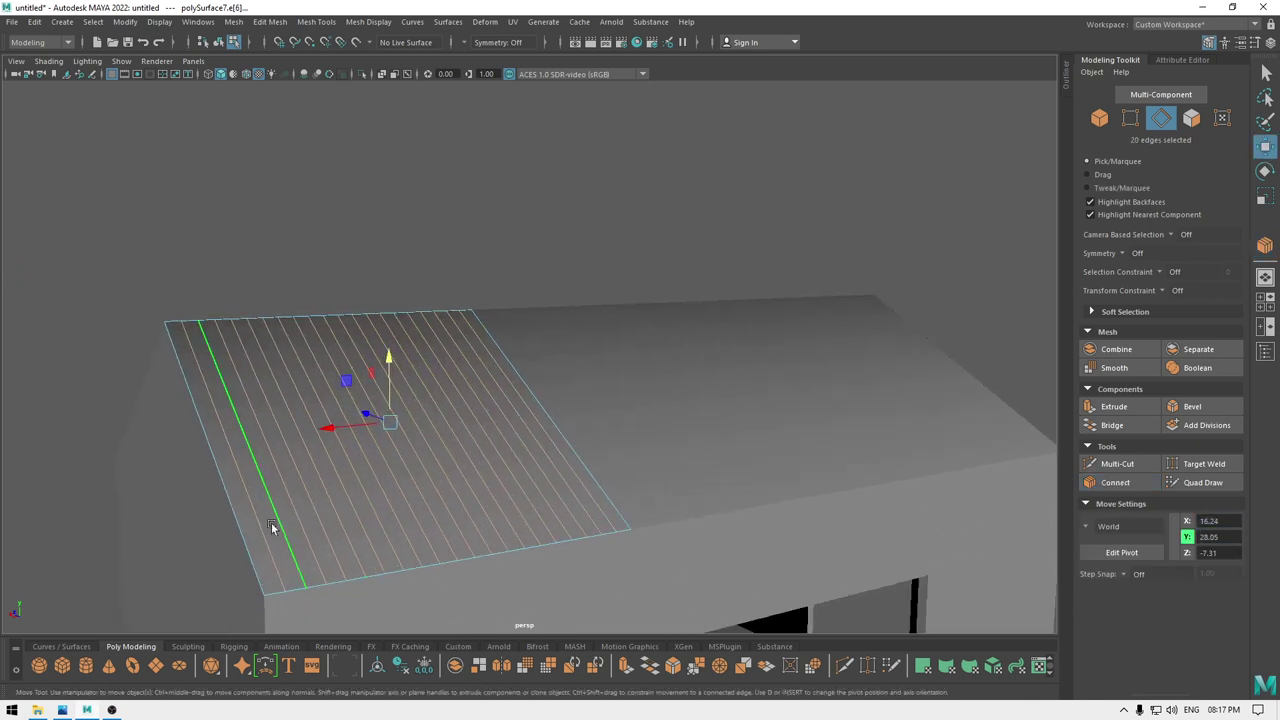
left_click(264, 530)
left_click(306, 531, "shift")
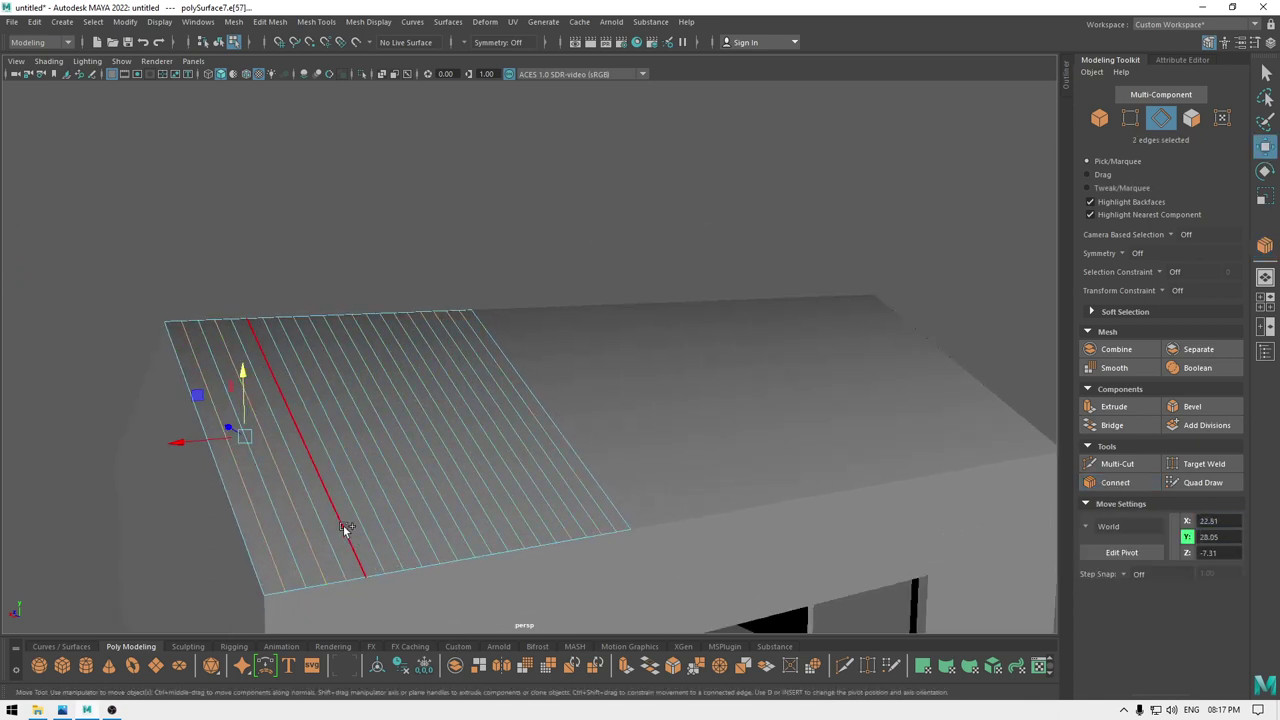
left_click(346, 528, "shift")
left_click(385, 520, "shift")
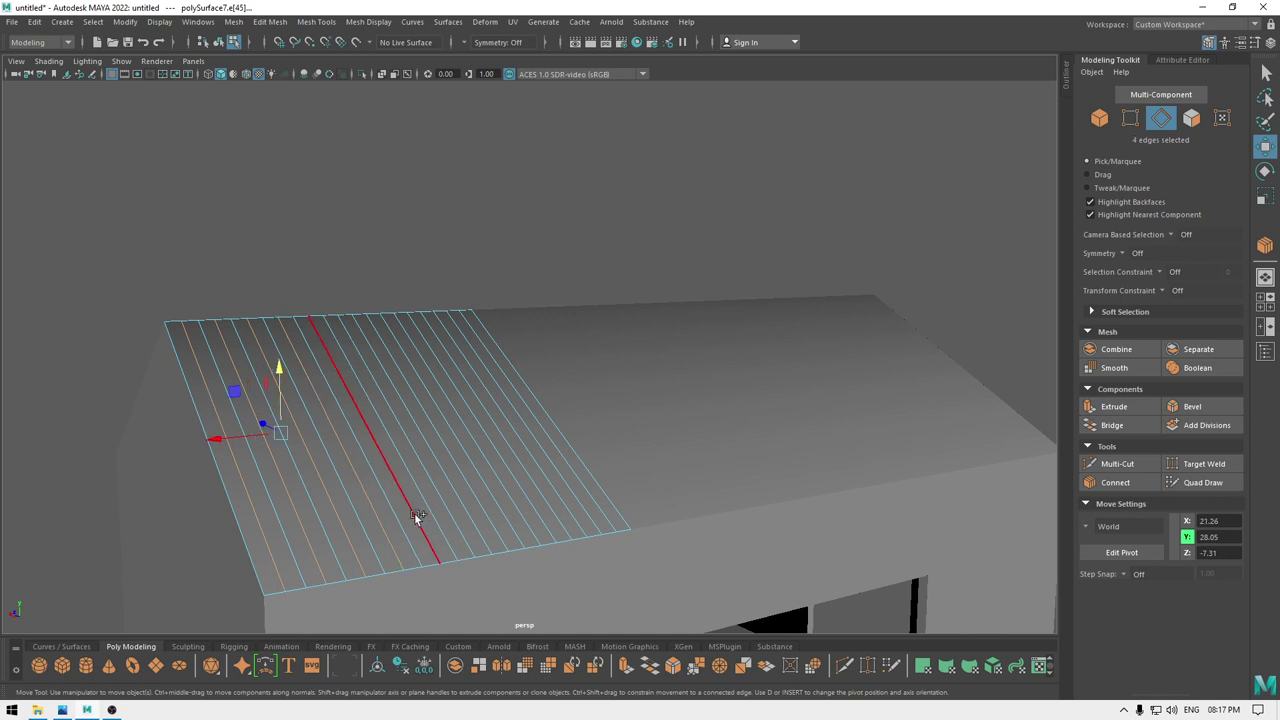
left_click(414, 515, "shift")
left_click(444, 510, "shift")
left_click(478, 498, "shift")
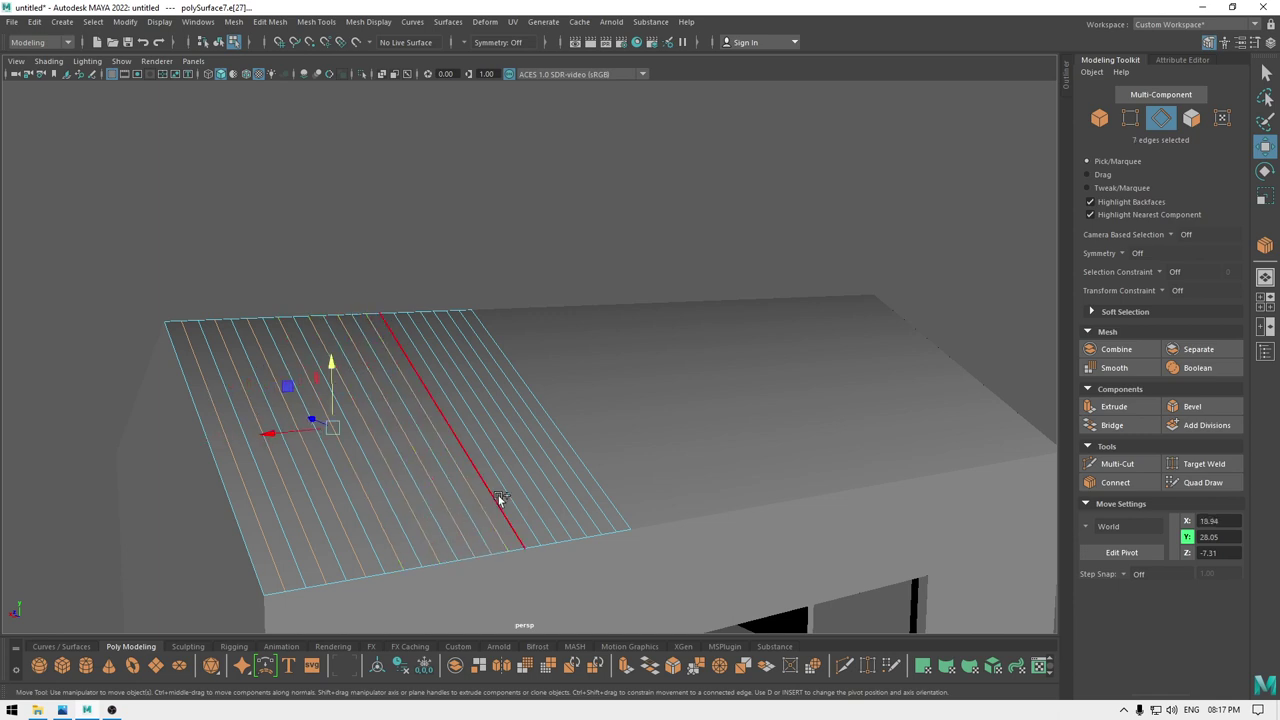
left_click(504, 492, "shift")
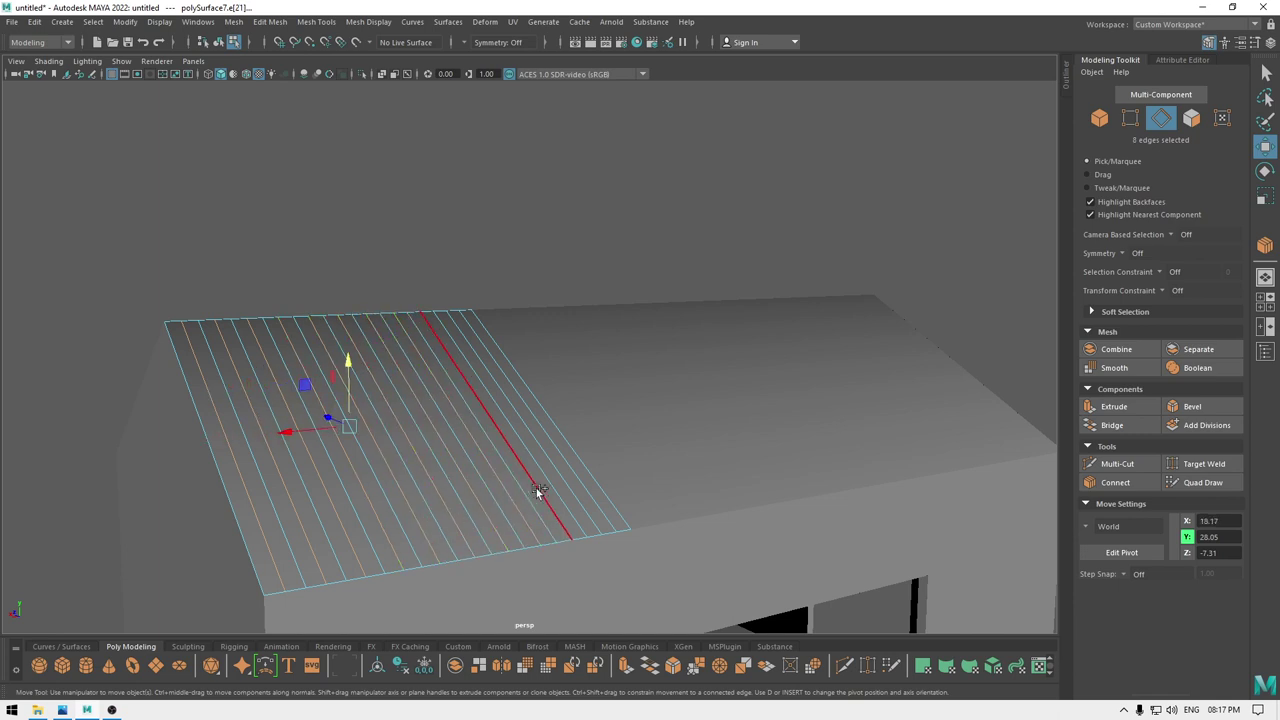
left_click(530, 490, "shift")
left_click(565, 478, "shift")
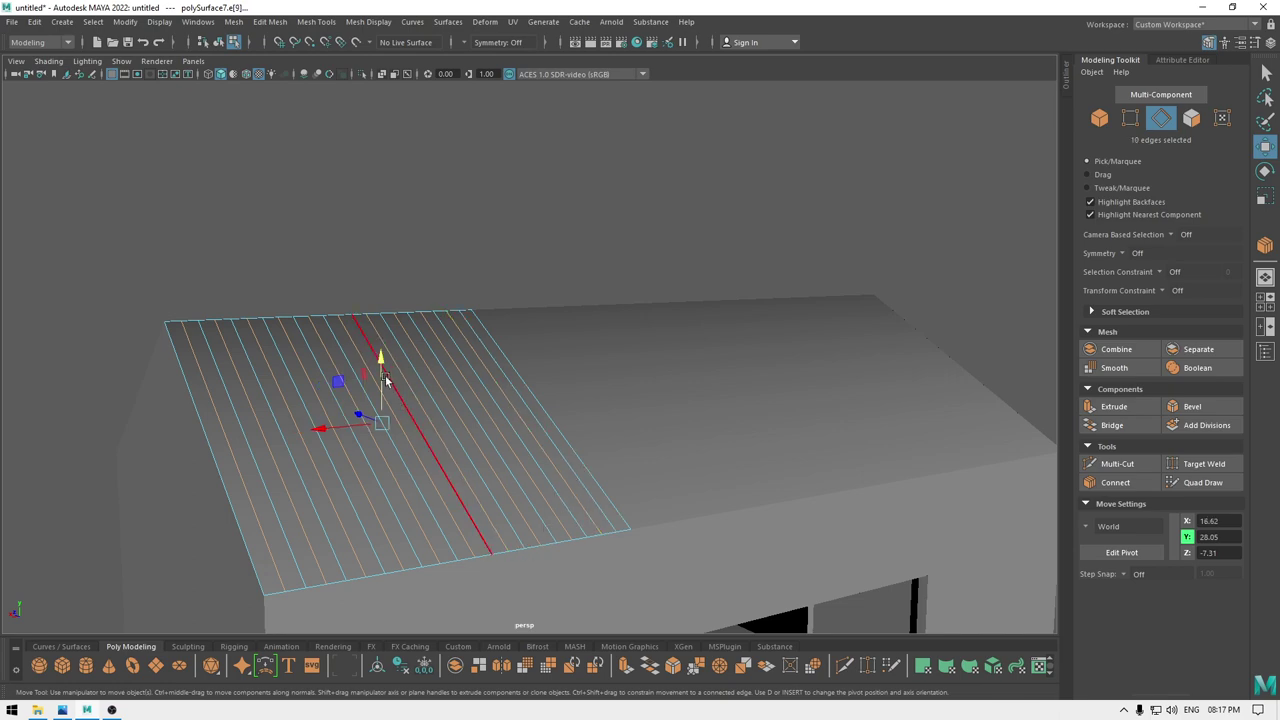
Raise the ten alternate edges along Y to about 28.52 to form corrugation ridges.
left_click_drag(382, 363, 388, 355)
left_click_drag(366, 428, 338, 378, "alt")
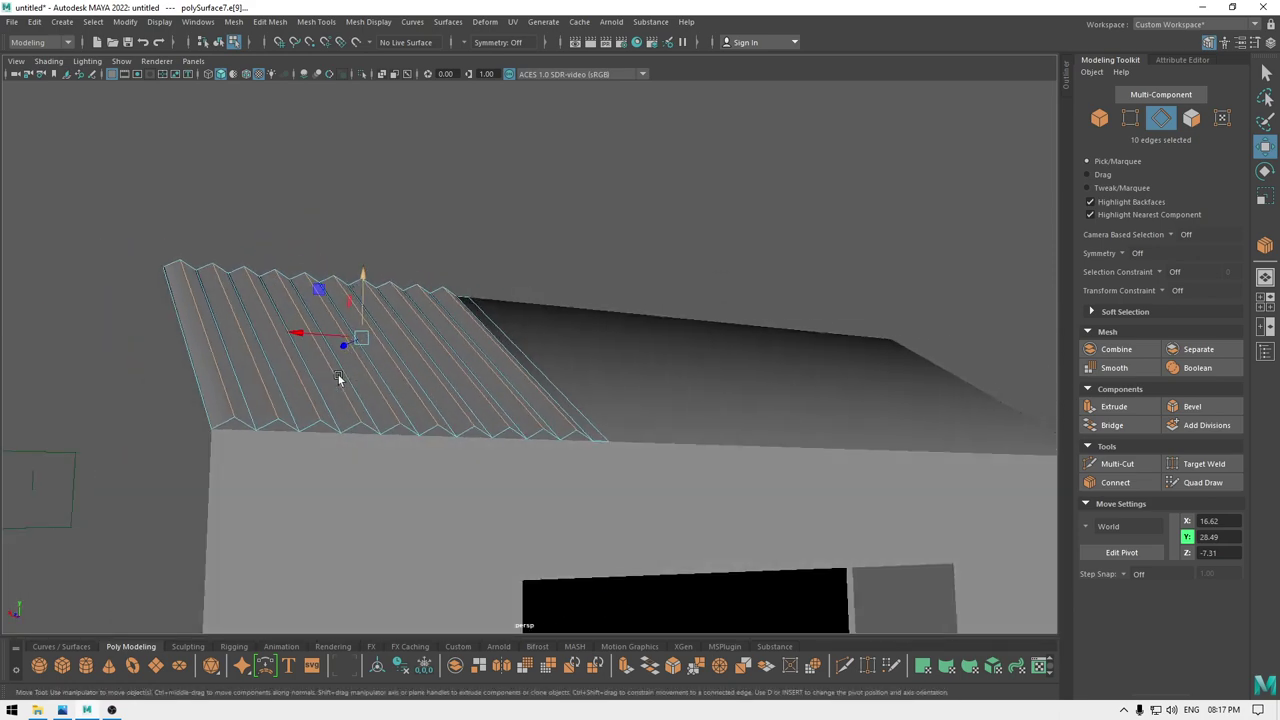
left_click_drag(362, 290, 364, 280)
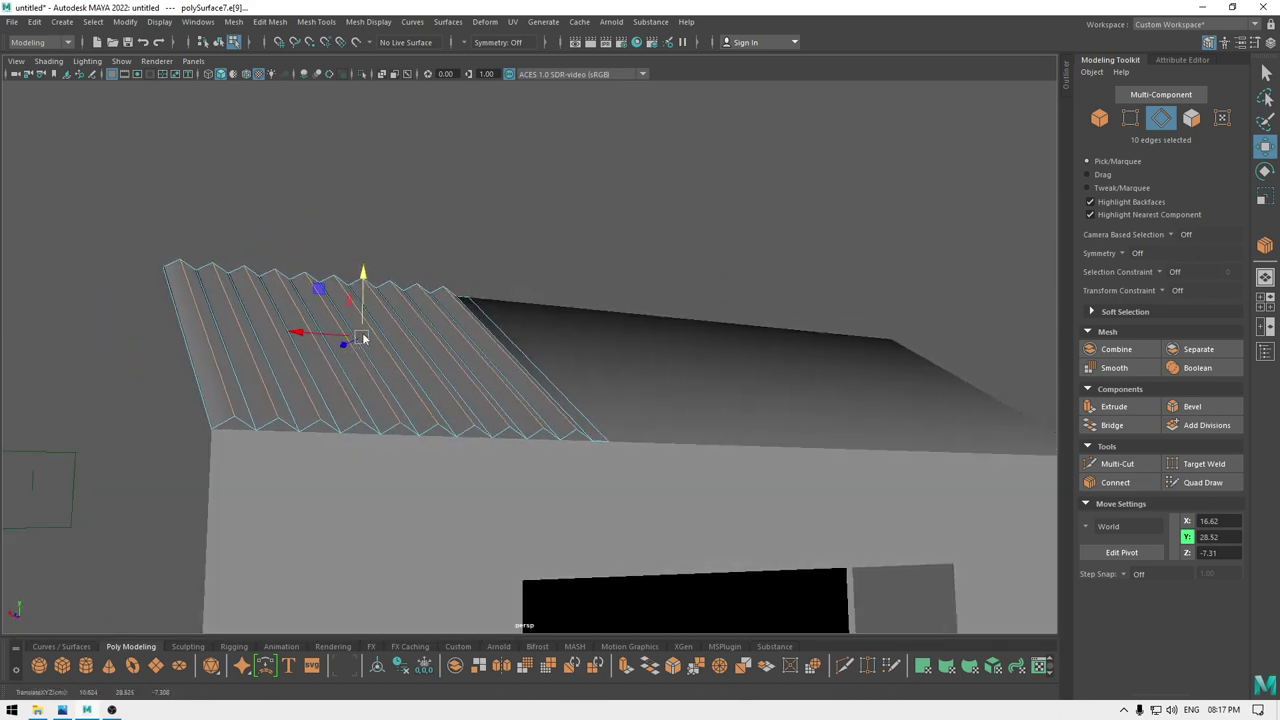
Bevel the raised corrugation edges with 2 segments and a fraction of about 0.39, and return to object mode.
right_click_drag(363, 338, 443, 350, "shift")
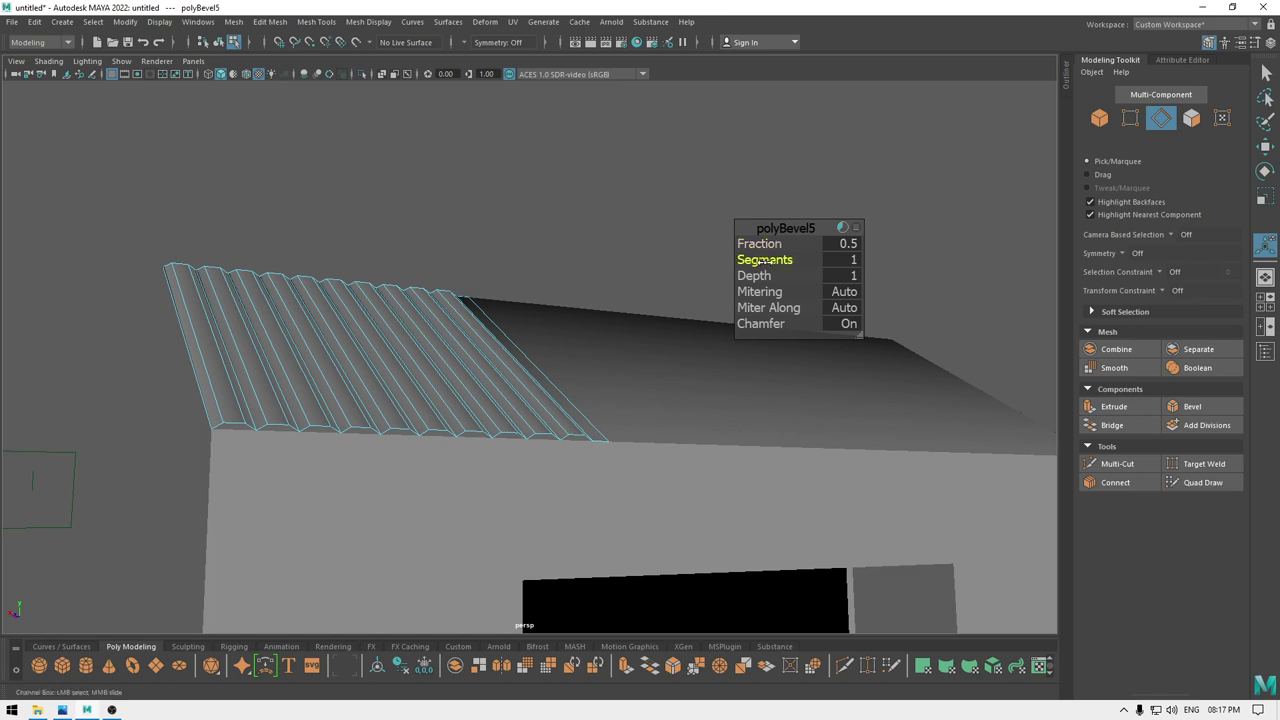
left_click_drag(764, 261, 745, 243)
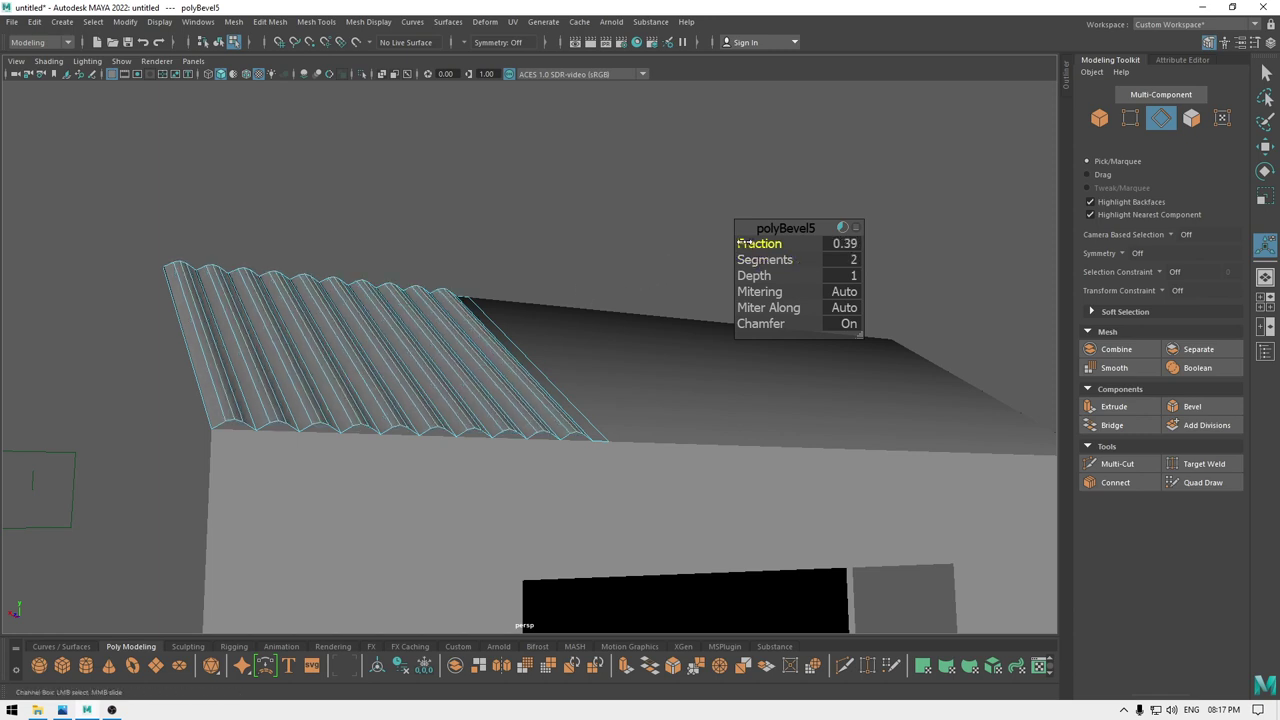
key("w")
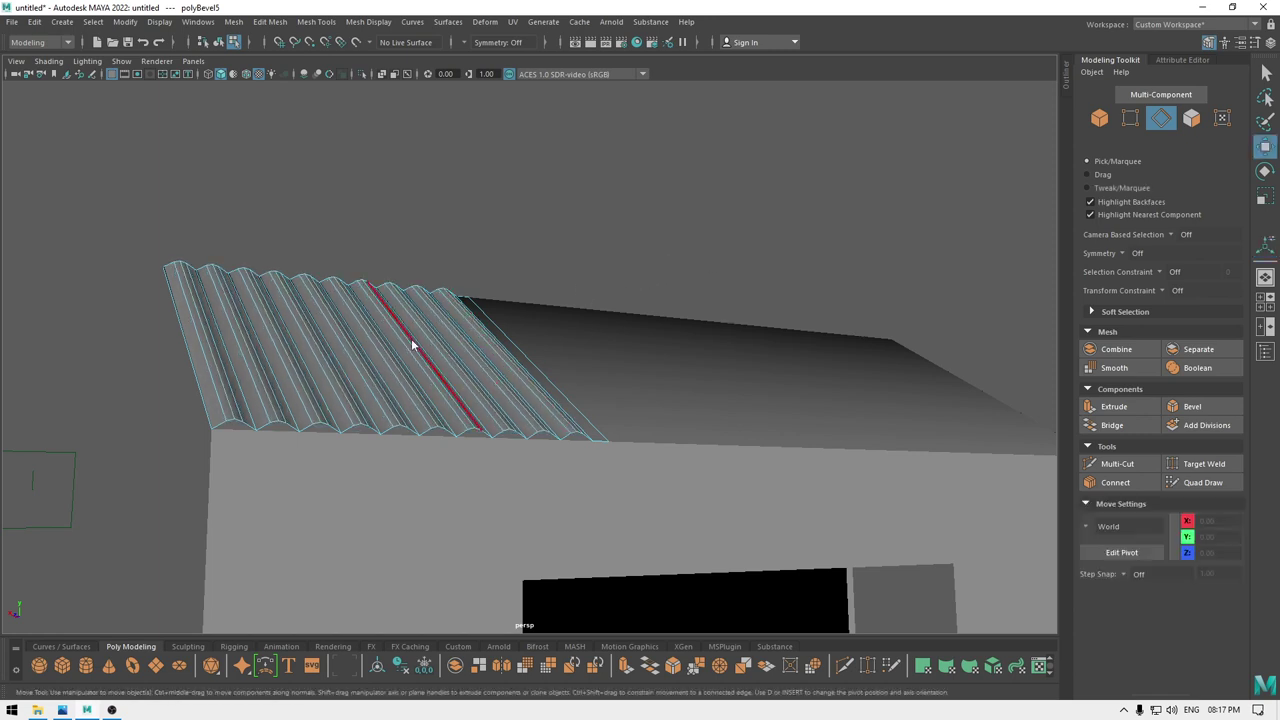
right_click_drag(411, 339, 513, 274)
Duplicate the corrugated roof panel twice along negative X to cover the rest of the front slope.
left_click_drag(512, 325, 483, 434, "alt")
scroll(419, 346, "down", 5)
left_click(324, 219)
left_click(461, 380)
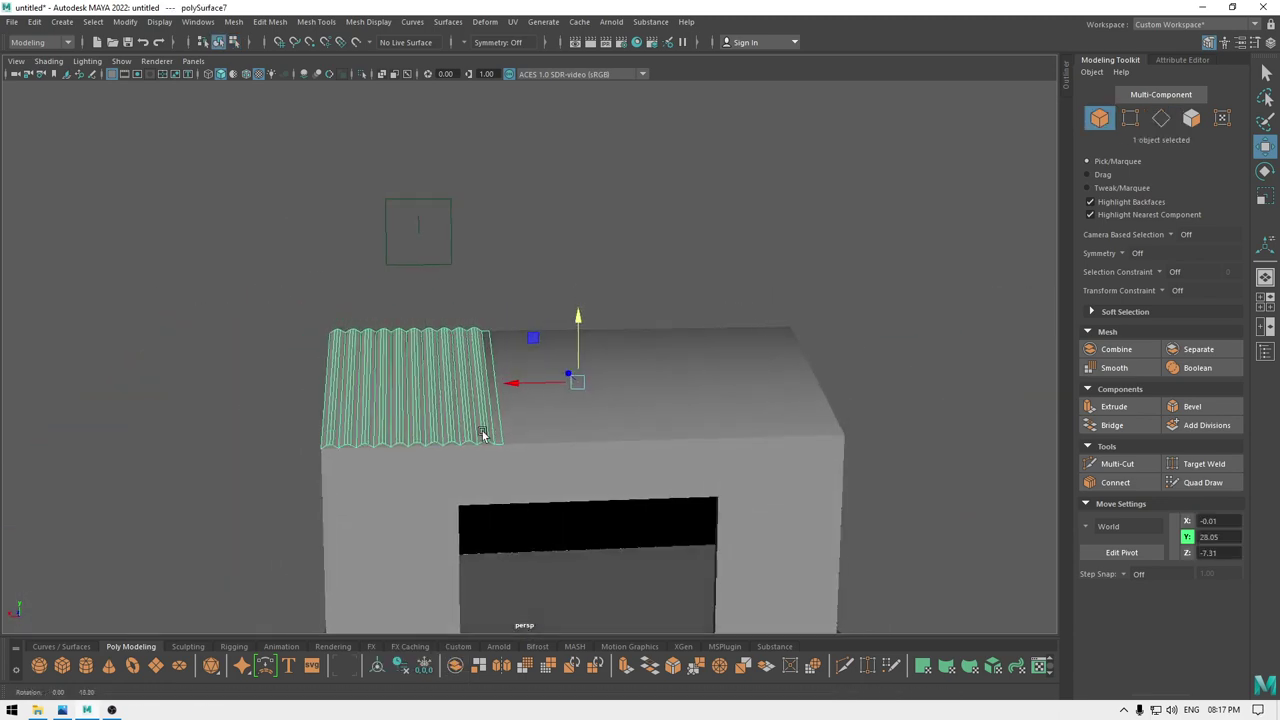
middle_click_drag(577, 426, 469, 414, "alt")
key("ctrl+d")
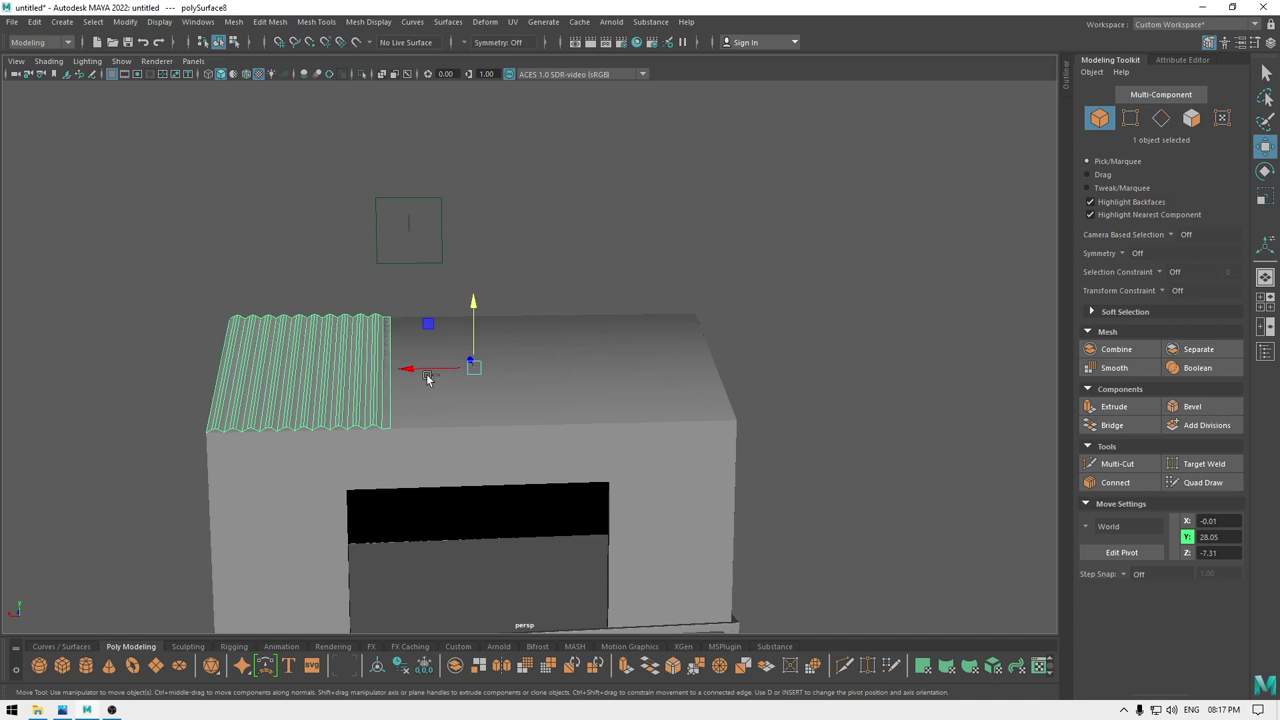
left_click_drag(399, 368, 714, 374)
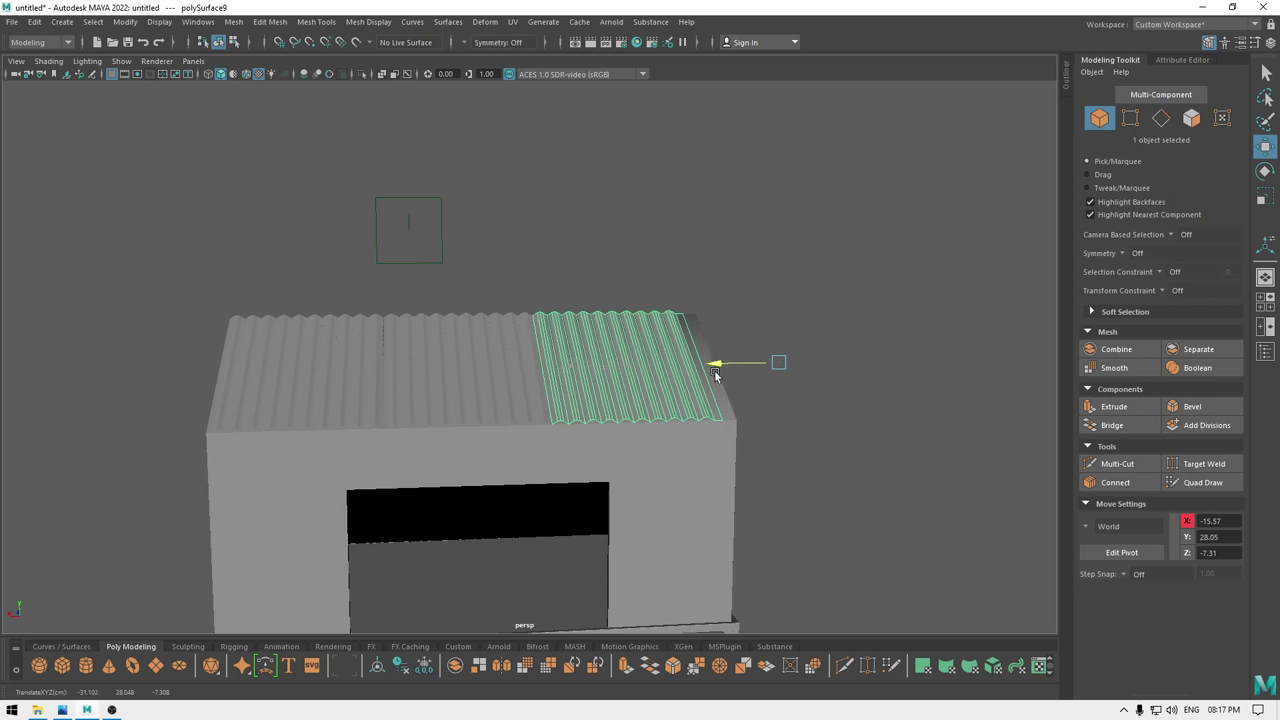
Select all three corrugated panels on the front roof slope together.
left_click(438, 379, "shift")
left_click(347, 384, "shift")
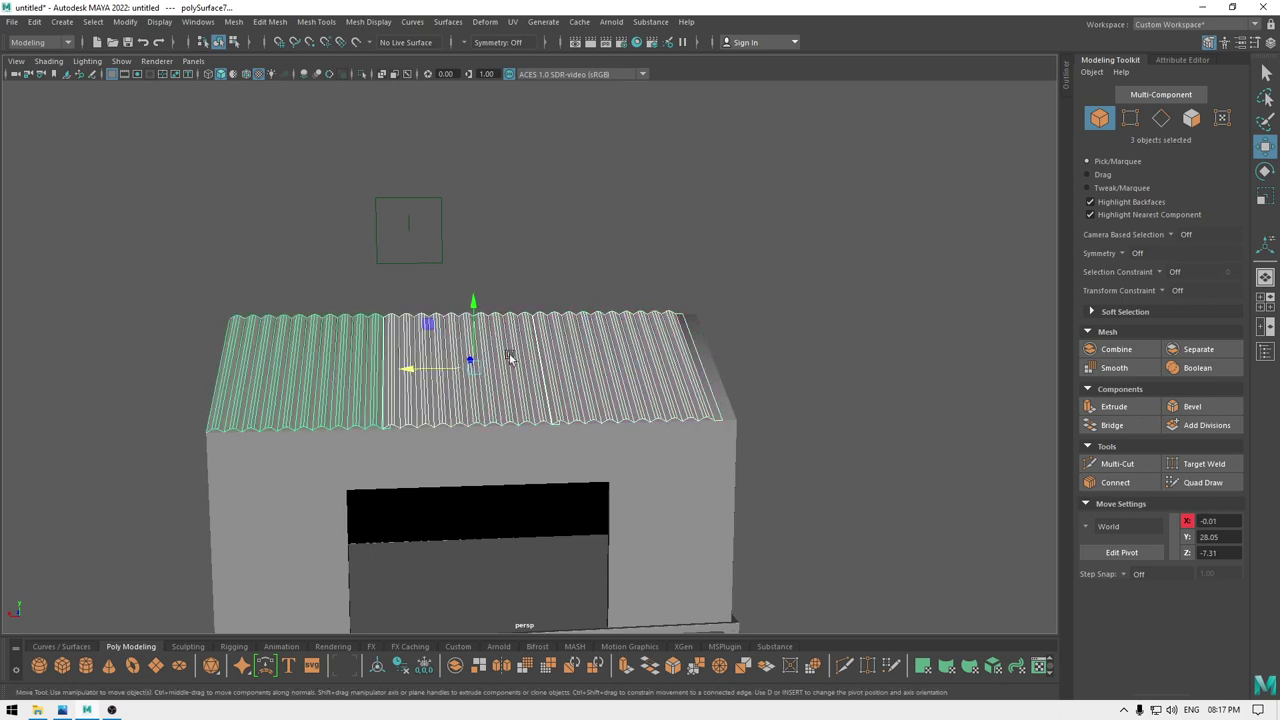
left_click_drag(471, 386, 463, 374, "alt")
scroll(414, 451, "up", 5)
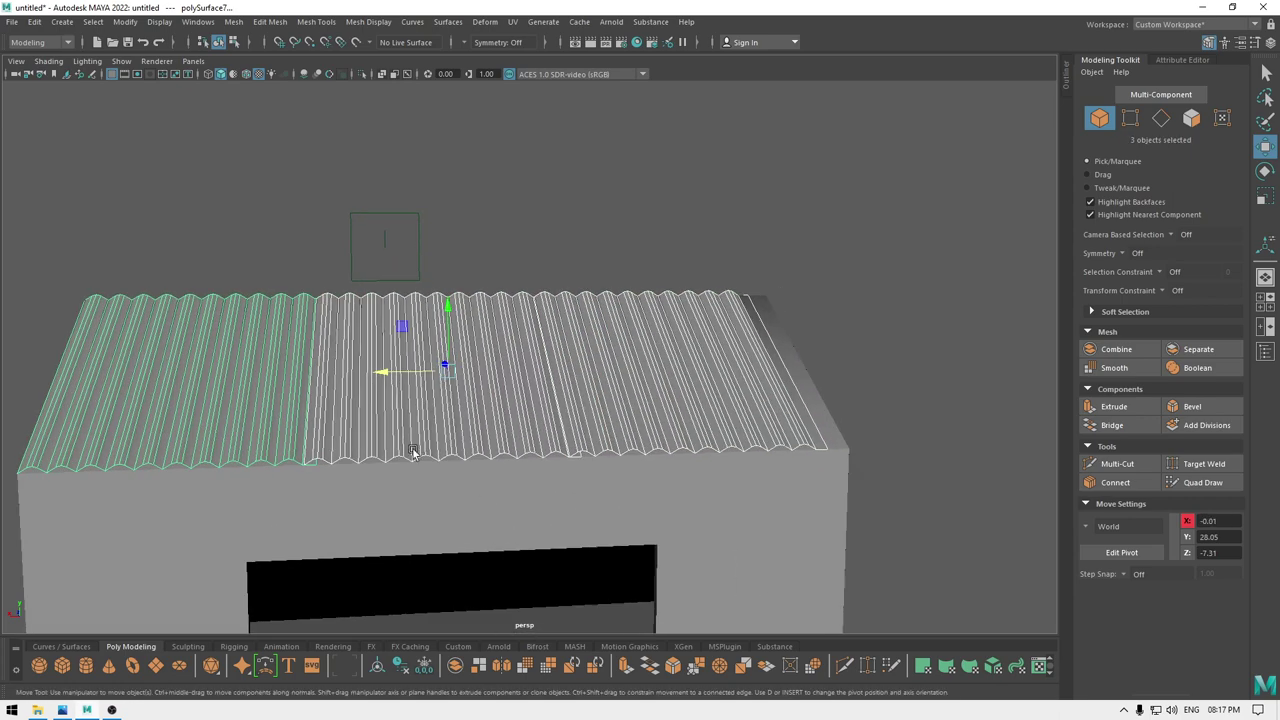
Shift the middle and end corrugated panels along X to about -16.12, and move the end panel farther out to the roof's edge.
middle_click_drag(369, 464, 394, 386, "alt")
left_click(213, 365, "shift")
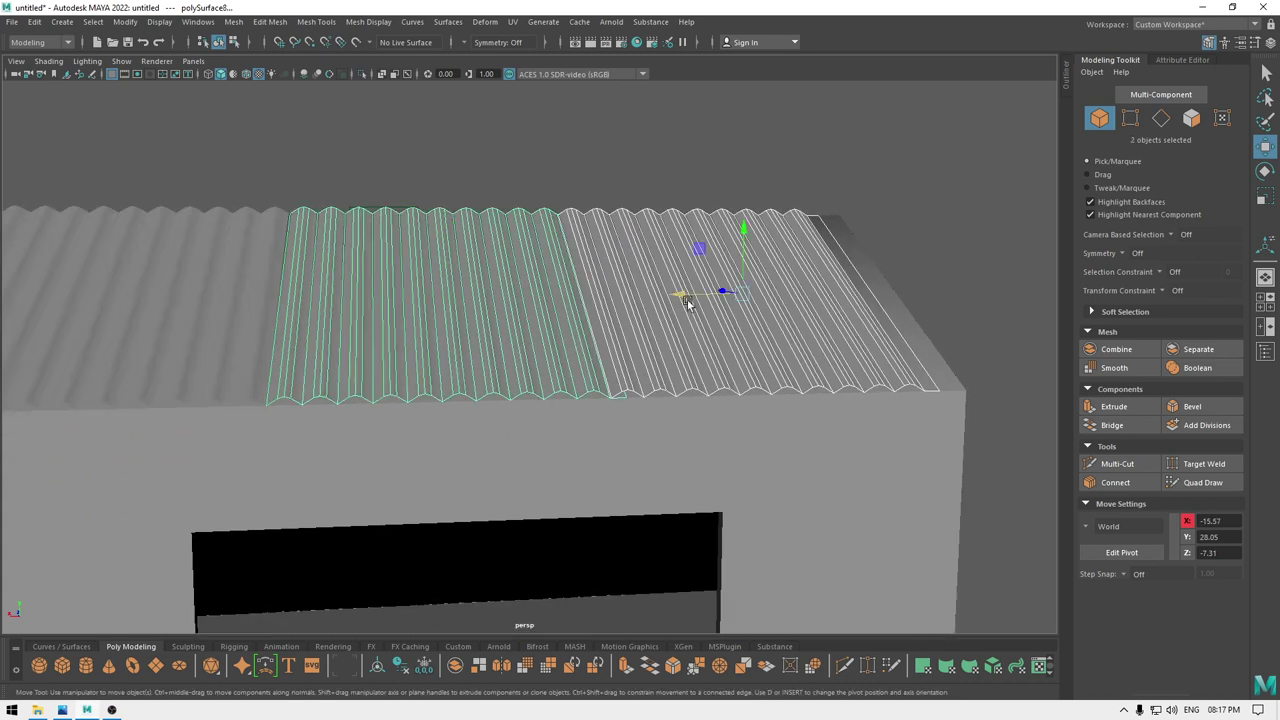
left_click_drag(687, 300, 689, 295)
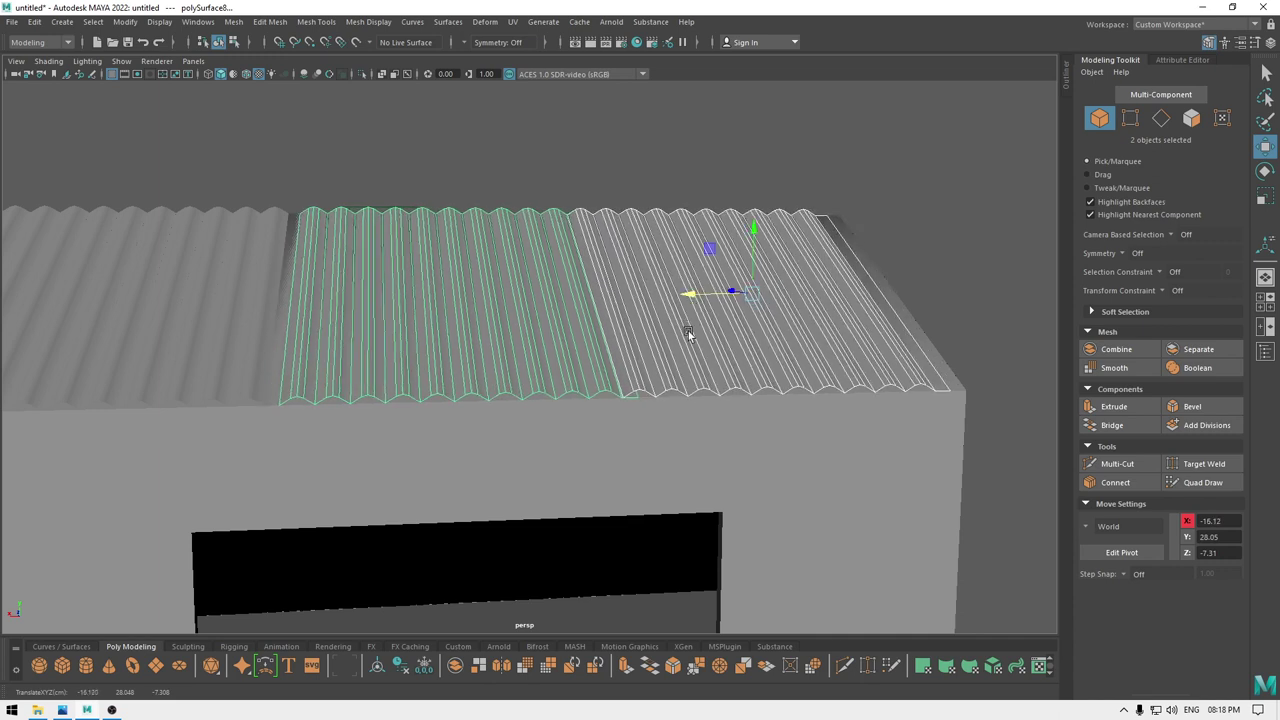
left_click(662, 329)
left_click_drag(952, 293, 967, 293)
left_click(911, 206)
scroll(757, 256, "down", 4)
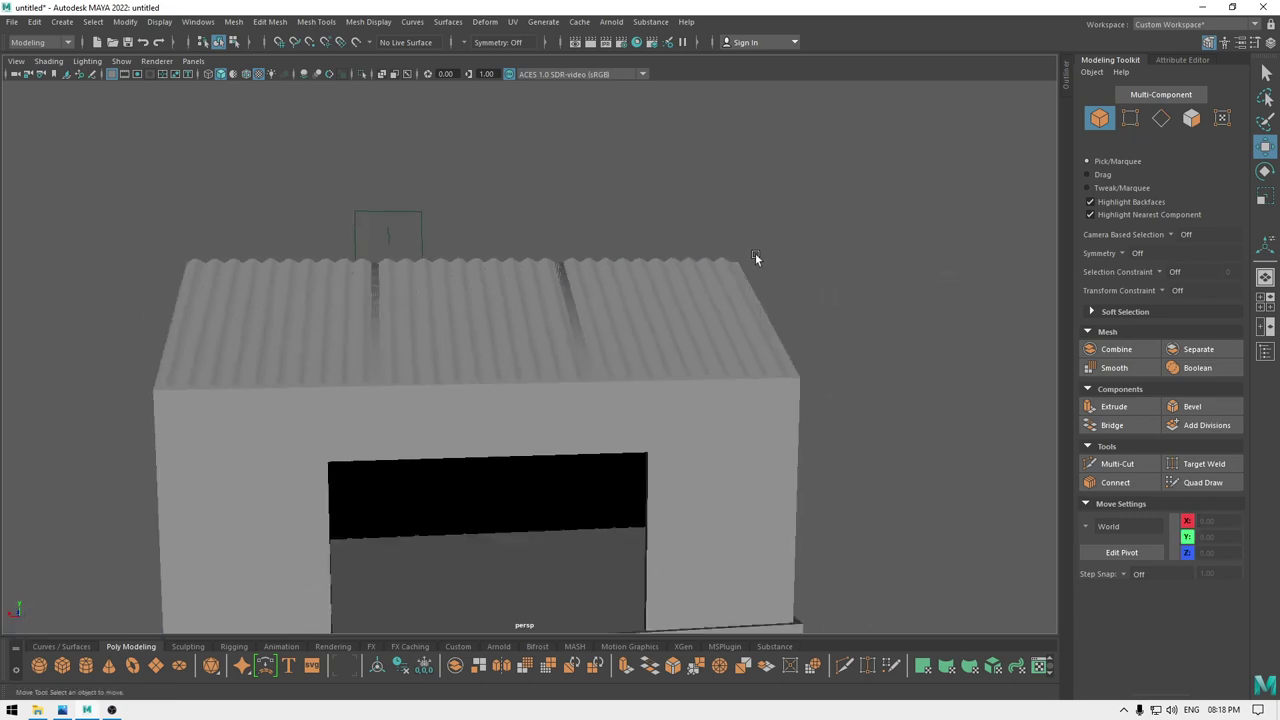
Combine the three corrugated panels on the front slope into a single mesh.
left_click_drag(756, 255, 602, 292, "alt")
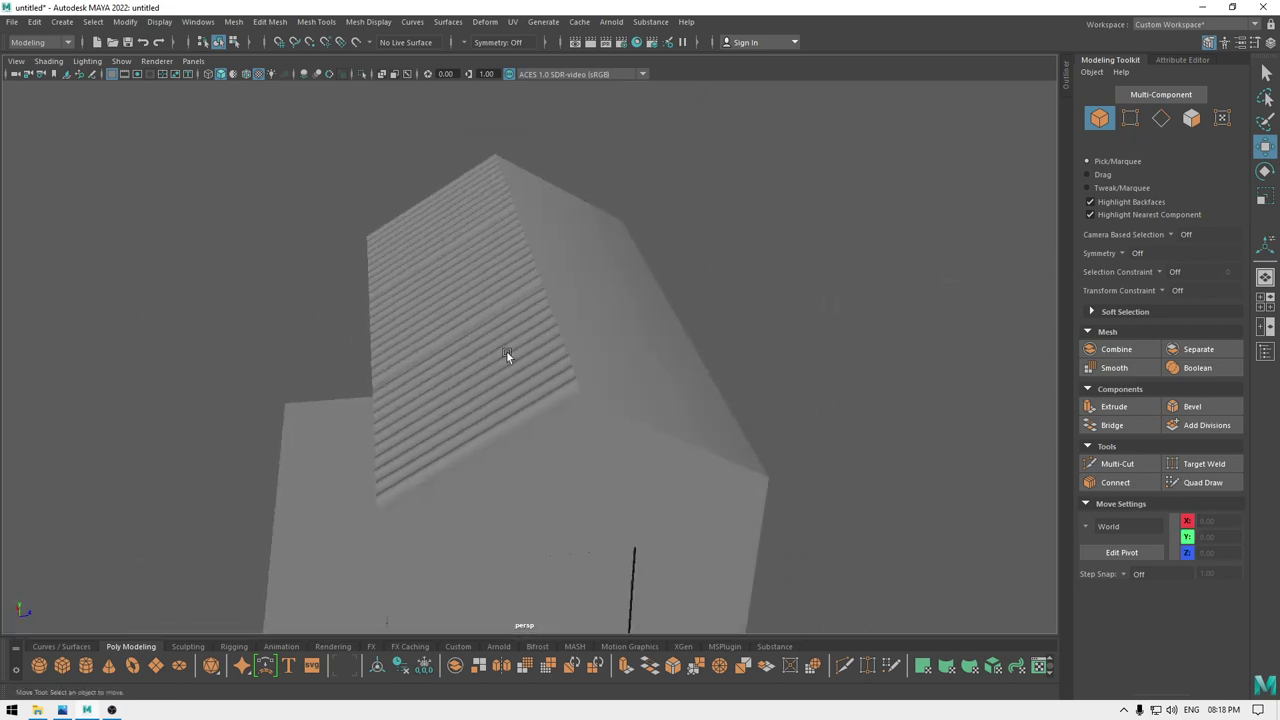
left_click(506, 352)
left_click_drag(506, 352, 570, 430, "alt")
left_click(502, 348, "shift")
left_click(292, 352, "shift")
right_click_drag(292, 352, 278, 634, "shift")
Isolate the house's wall-and-roof body by hiding all the unselected objects.
left_click_drag(860, 430, 677, 402, "alt")
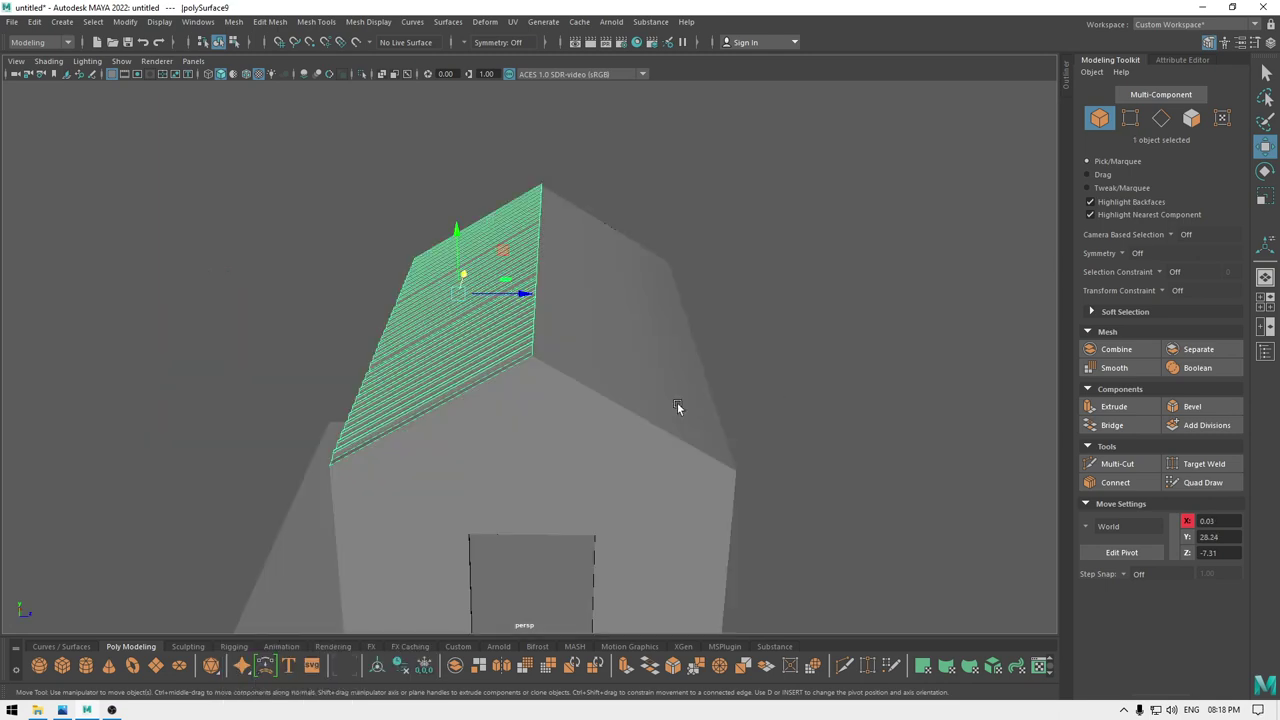
left_click_drag(677, 402, 797, 404, "alt")
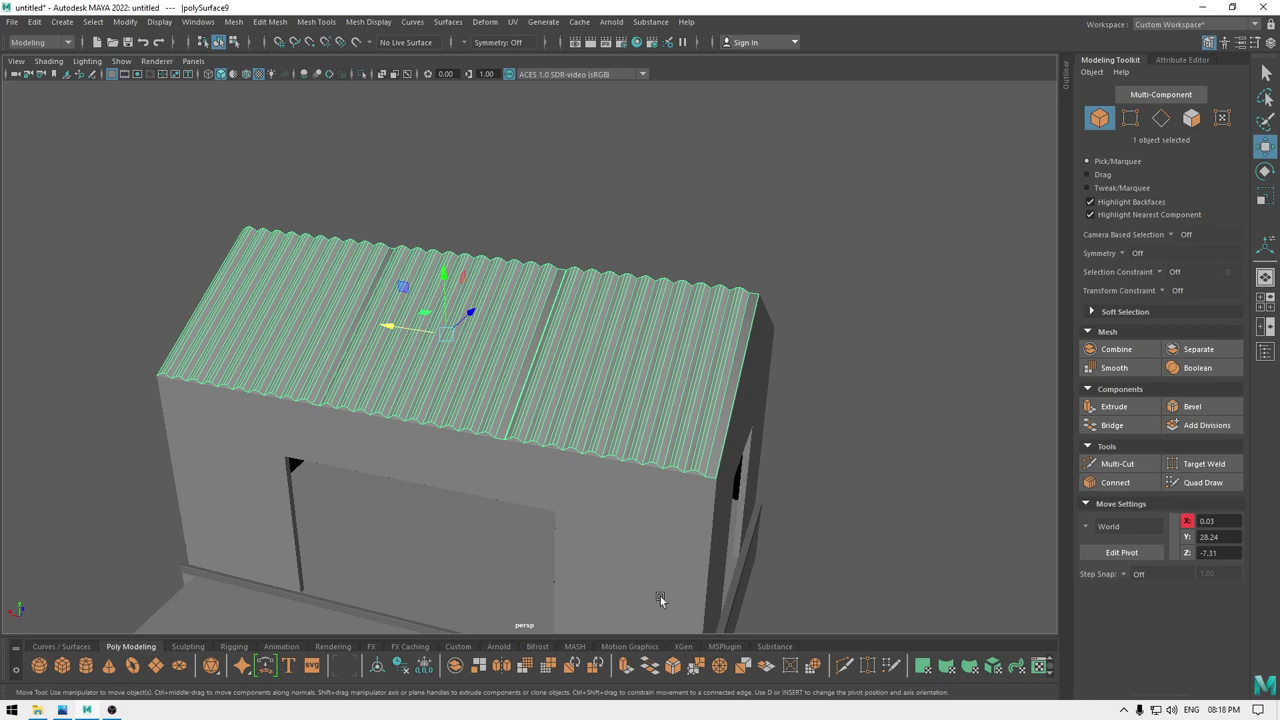
left_click_drag(660, 596, 514, 471, "alt")
left_click(519, 467)
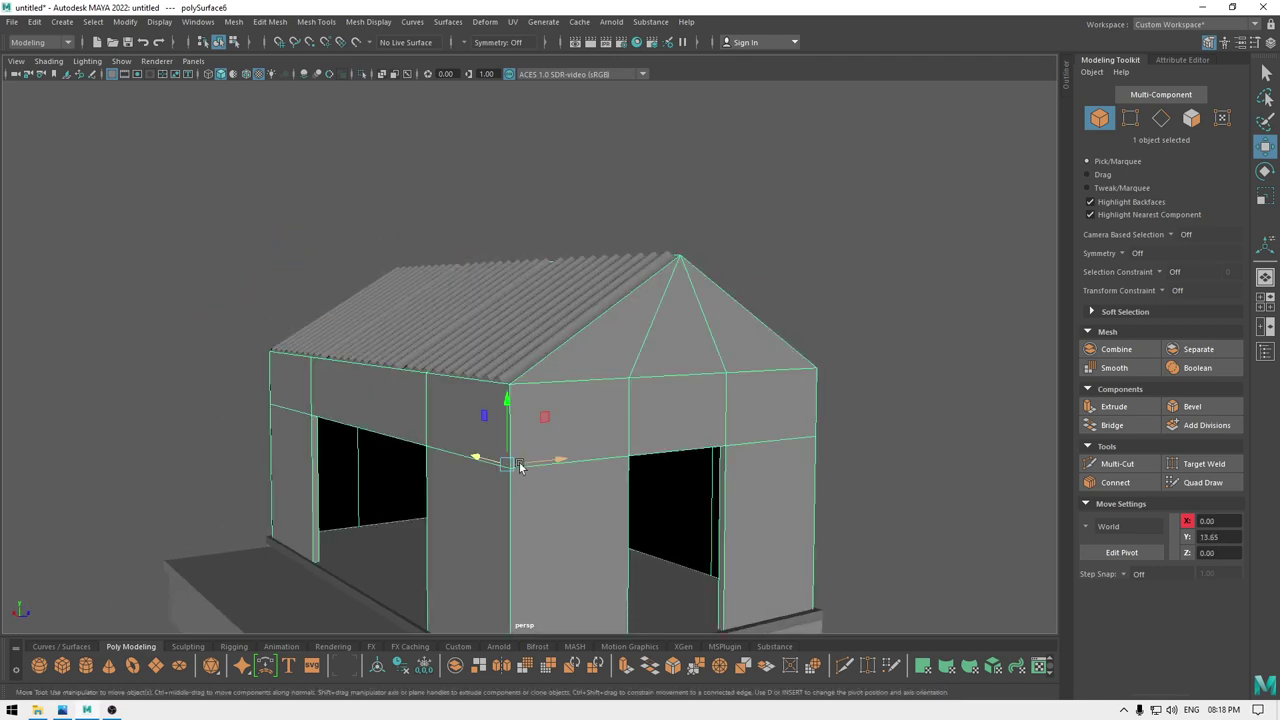
key("alt+h")
Delete the six flat faces forming both slopes of the house body's gabled roof.
left_click_drag(508, 294, 637, 319, "alt")
right_click_drag(638, 320, 630, 364)
left_click(709, 354)
left_click(500, 362, "shift")
left_click(294, 369, "shift")
left_click_drag(655, 393, 430, 385, "alt")
left_click(473, 401, "shift")
left_click(648, 367, "shift")
left_click(794, 289, "shift")
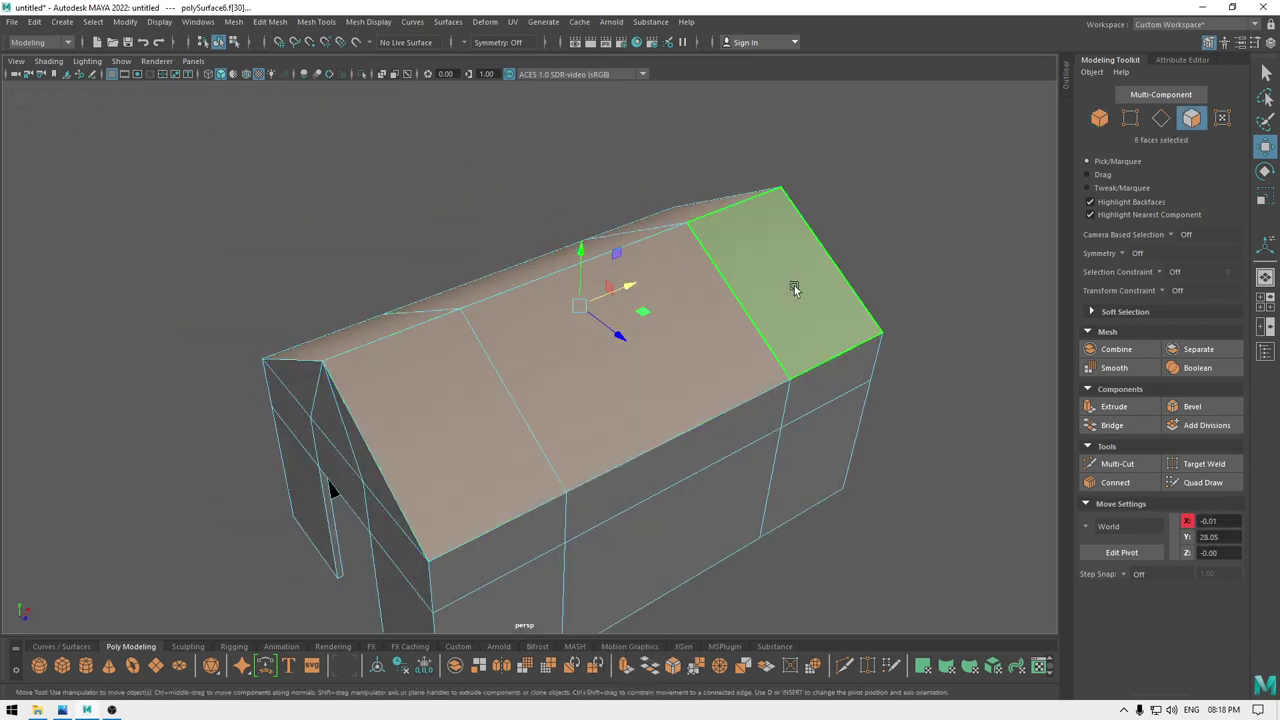
key("Delete")
Return the house body to object mode and show all the hidden objects again.
left_click_drag(384, 345, 591, 332, "alt")
right_click_drag(591, 332, 770, 197)
key("ctrl+1")
Move the combined corrugated panel's pivot along Z to the roof's centerline, at about 0.01.
left_click(602, 346)
left_click_drag(613, 385, 484, 391, "alt")
key("space")
scroll(472, 120, "down", 8)
middle_click_drag(488, 247, 487, 376, "alt")
scroll(513, 345, "up", 1)
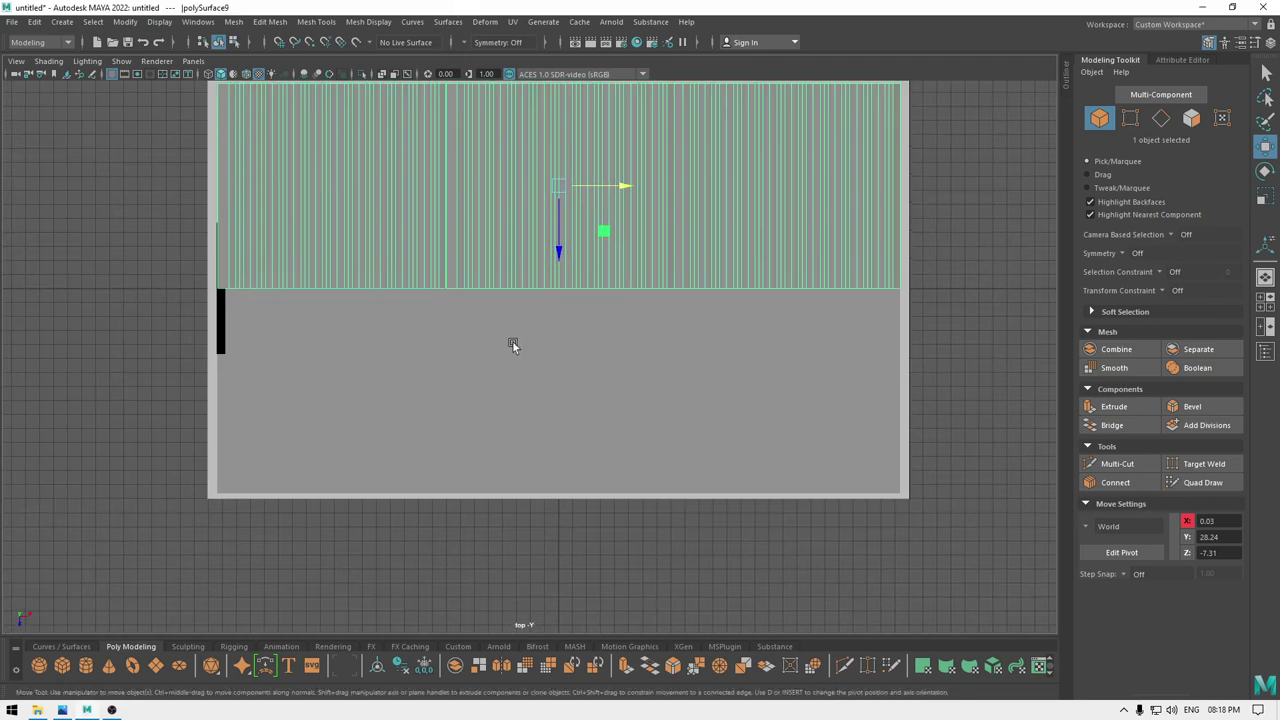
key("d")
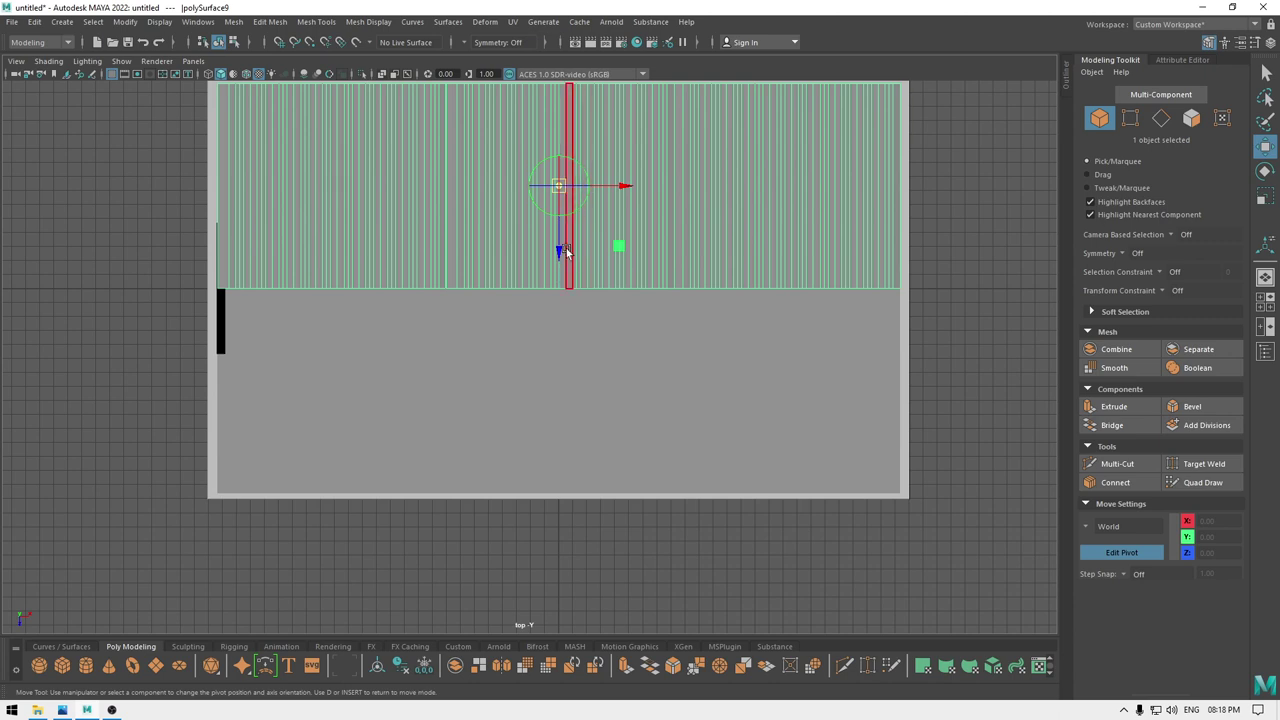
left_click_drag(563, 251, 558, 328)
key("d")
Raise the corrugated panel's pivot along Y to the ridge height, at about 32.83.
key("space")
left_click_drag(579, 371, 526, 390, "alt")
key("space")
scroll(638, 547, "up", 4)
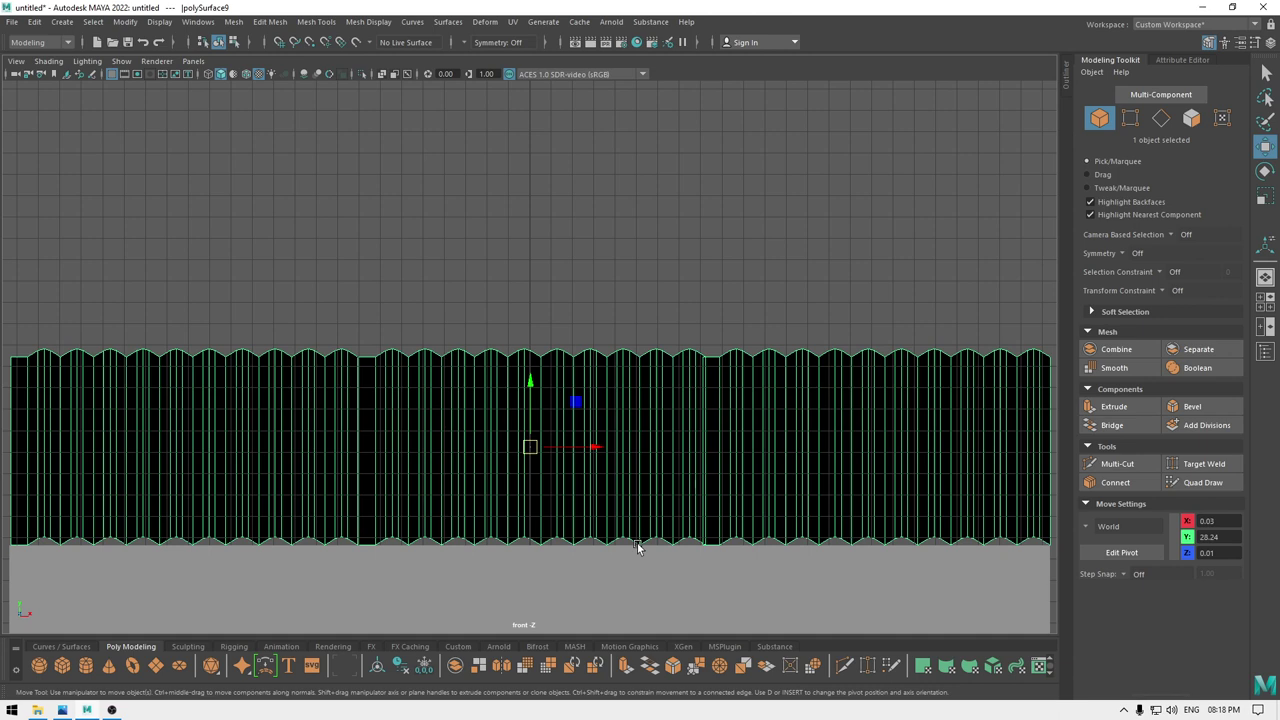
key("d")
left_click_drag(533, 385, 573, 376)
key("space")
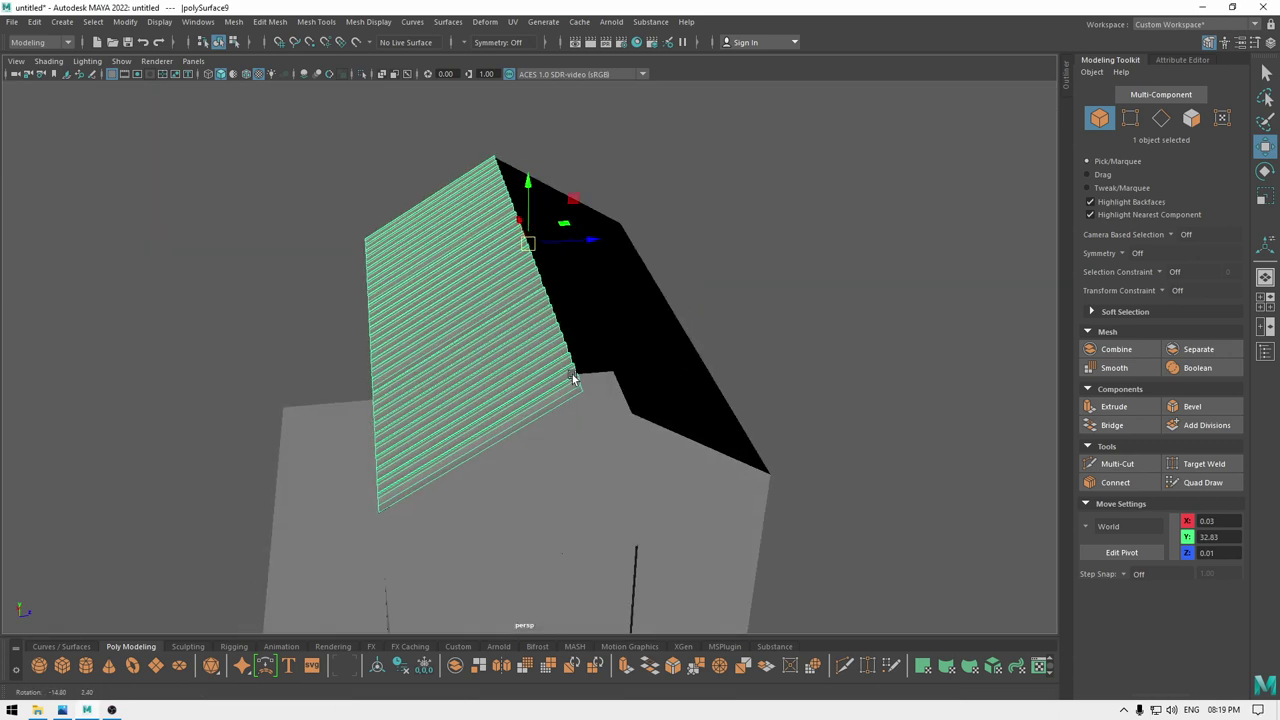
Duplicate the corrugated panel and mirror the copy onto the opposite roof slope by setting its Scale Z to -1.
key("ctrl+d")
left_click(1270, 43)
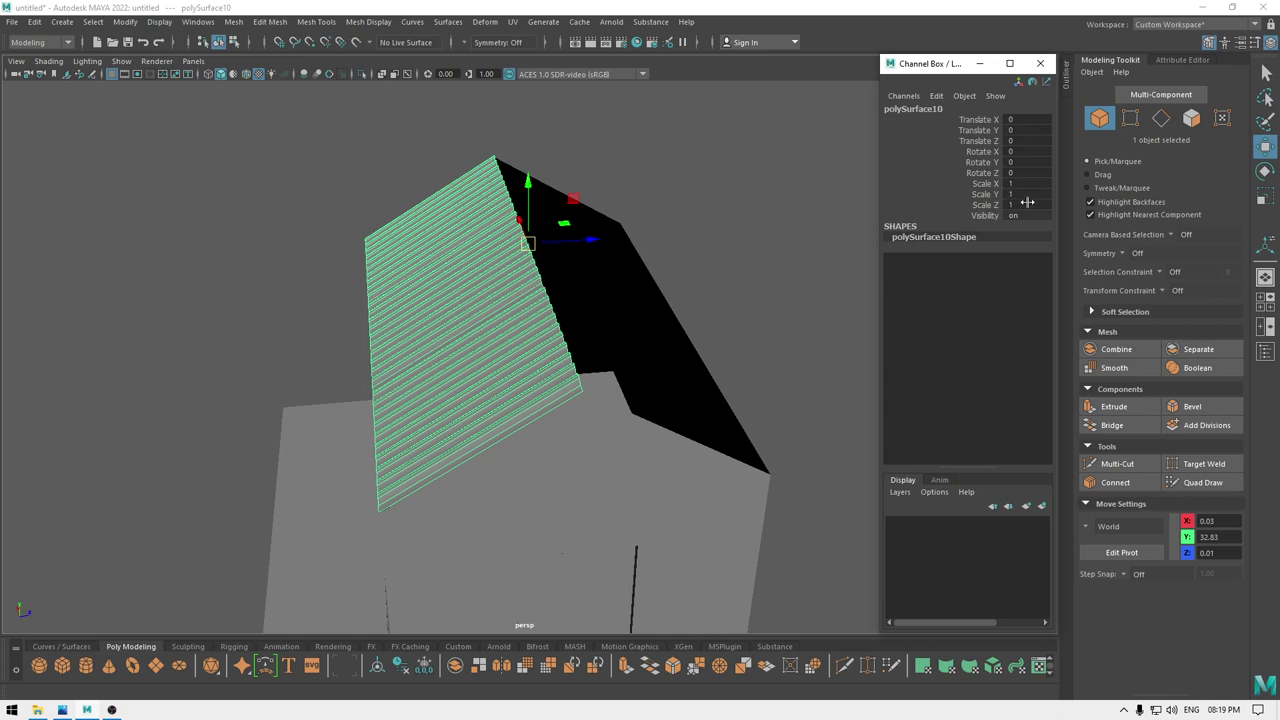
key("Return")
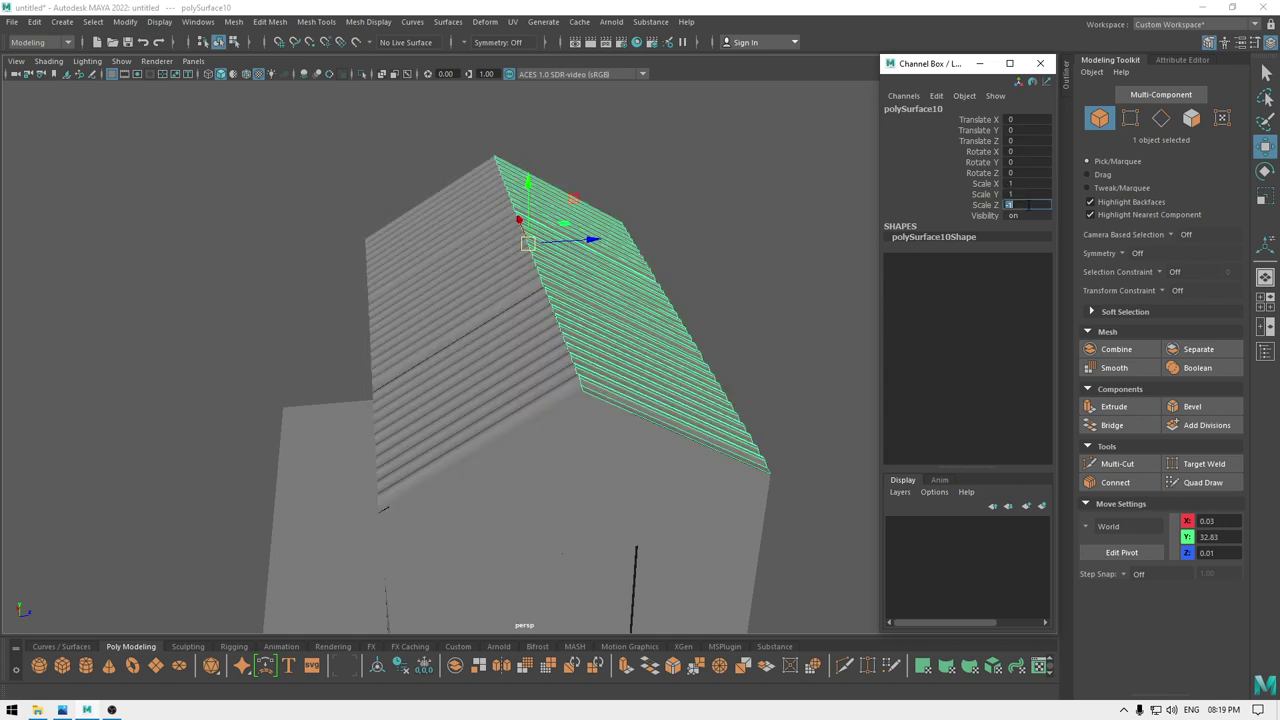
left_click(1040, 63)
left_click(892, 356)
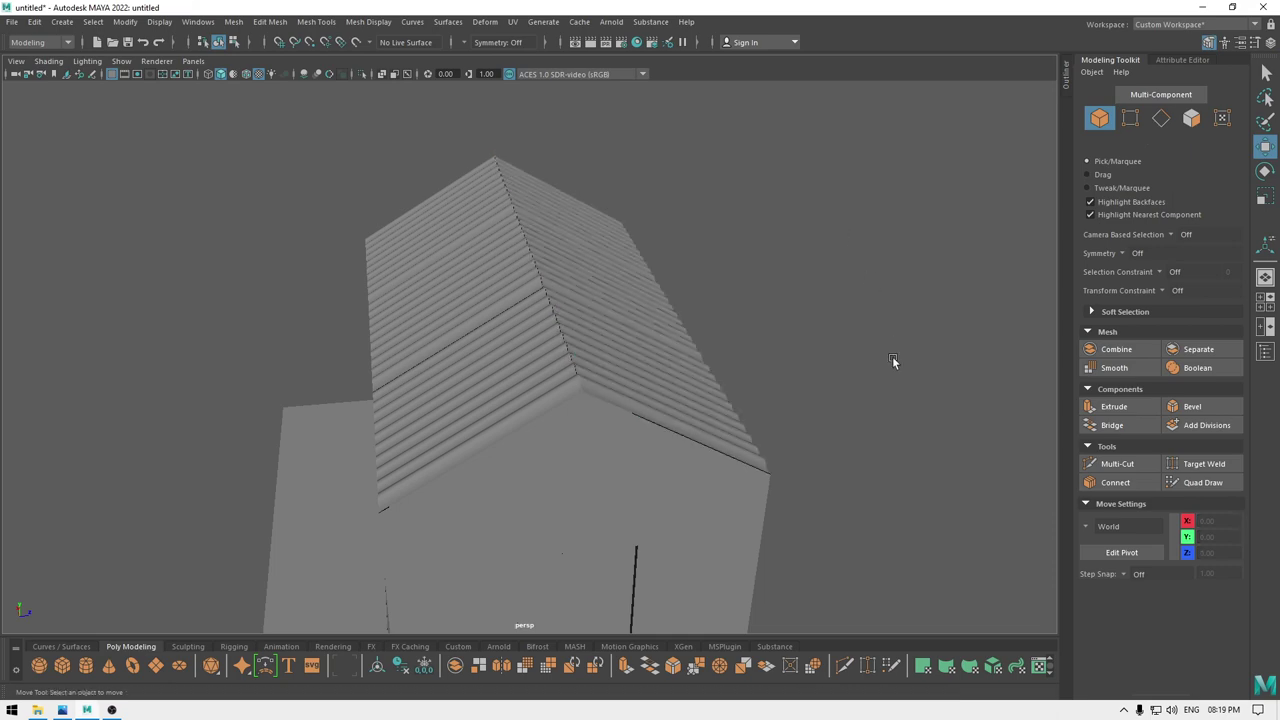
Lower the mirrored corrugated panel slightly along Y to about 32.81 in the side view so it rests on the gable slope.
left_click_drag(892, 356, 758, 370, "alt")
left_click(640, 364)
left_click_drag(618, 375, 684, 410, "alt")
key("space")
left_click_drag(645, 260, 706, 261)
scroll(727, 420, "up", 3)
middle_click_drag(624, 586, 796, 410, "alt")
scroll(796, 410, "down", 4)
middle_click_drag(714, 264, 875, 169, "alt")
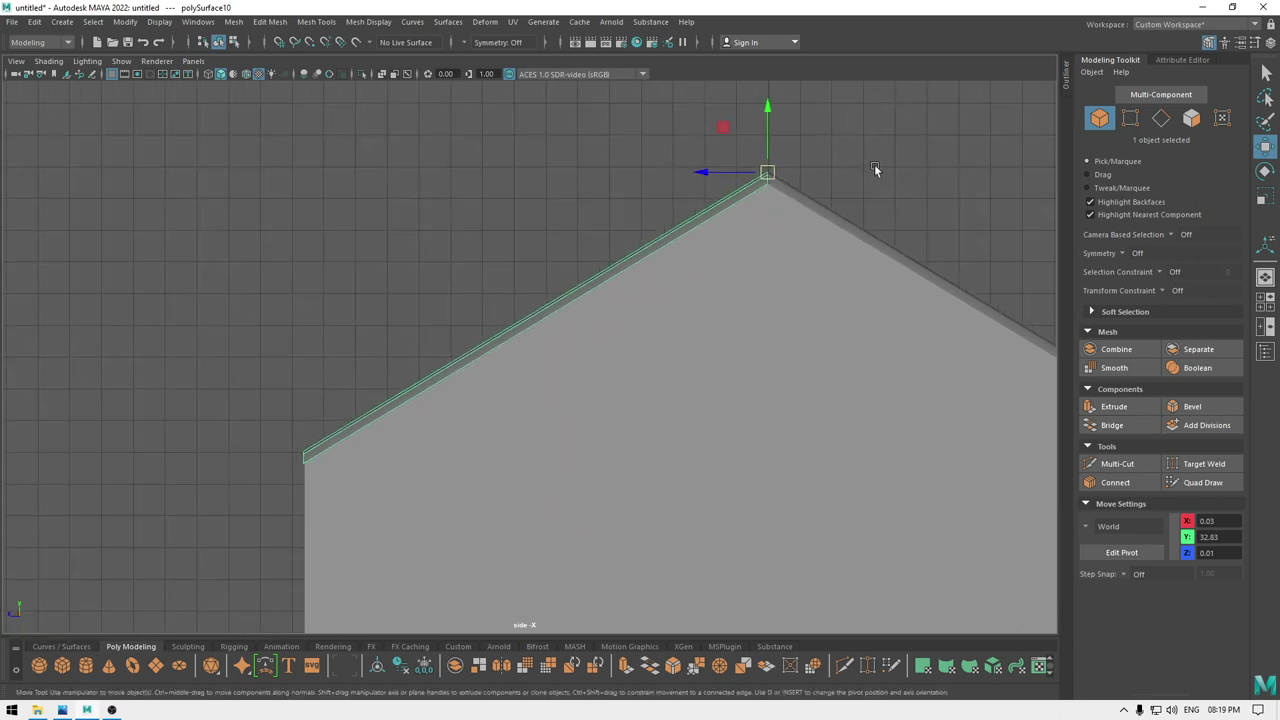
middle_click_drag(751, 170, 580, 284, "alt")
scroll(731, 604, "up", 4)
scroll(735, 560, "up", 5)
middle_click_drag(760, 226, 380, 590, "alt")
scroll(471, 620, "up", 2)
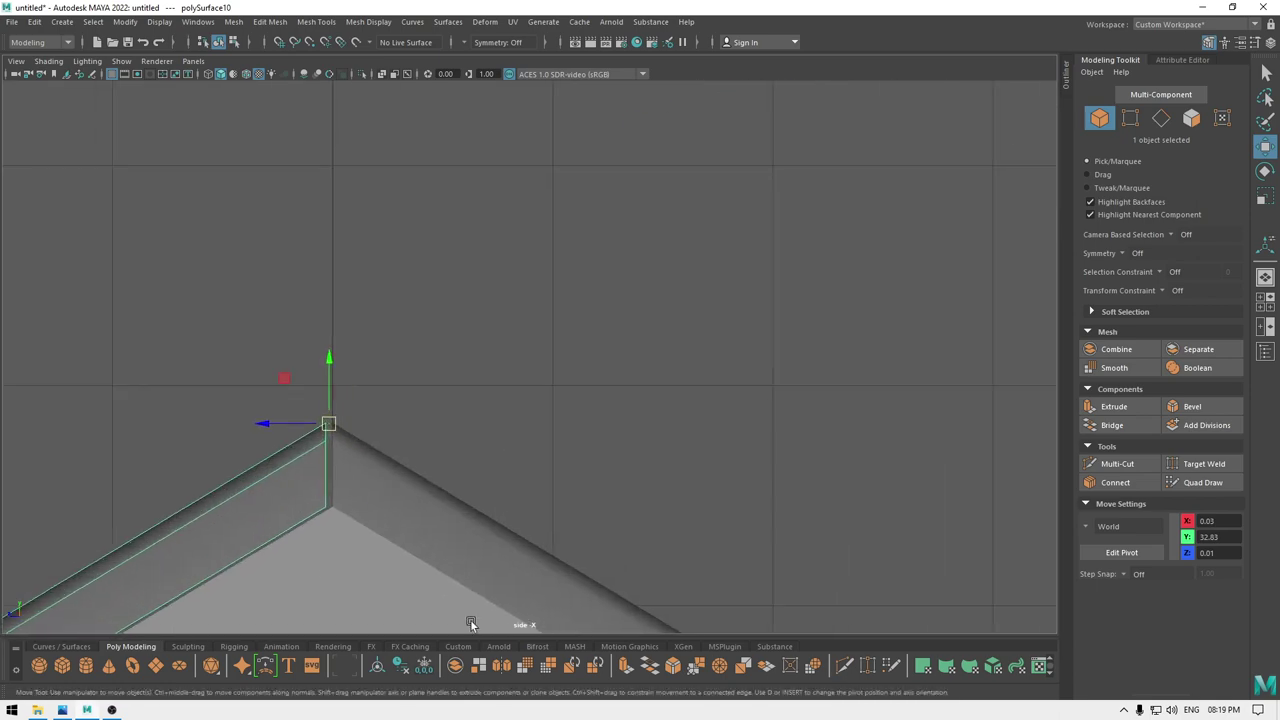
middle_click_drag(471, 620, 740, 395, "alt")
scroll(708, 408, "up", 1)
scroll(708, 408, "up", 1)
middle_click_drag(708, 286, 708, 342, "alt")
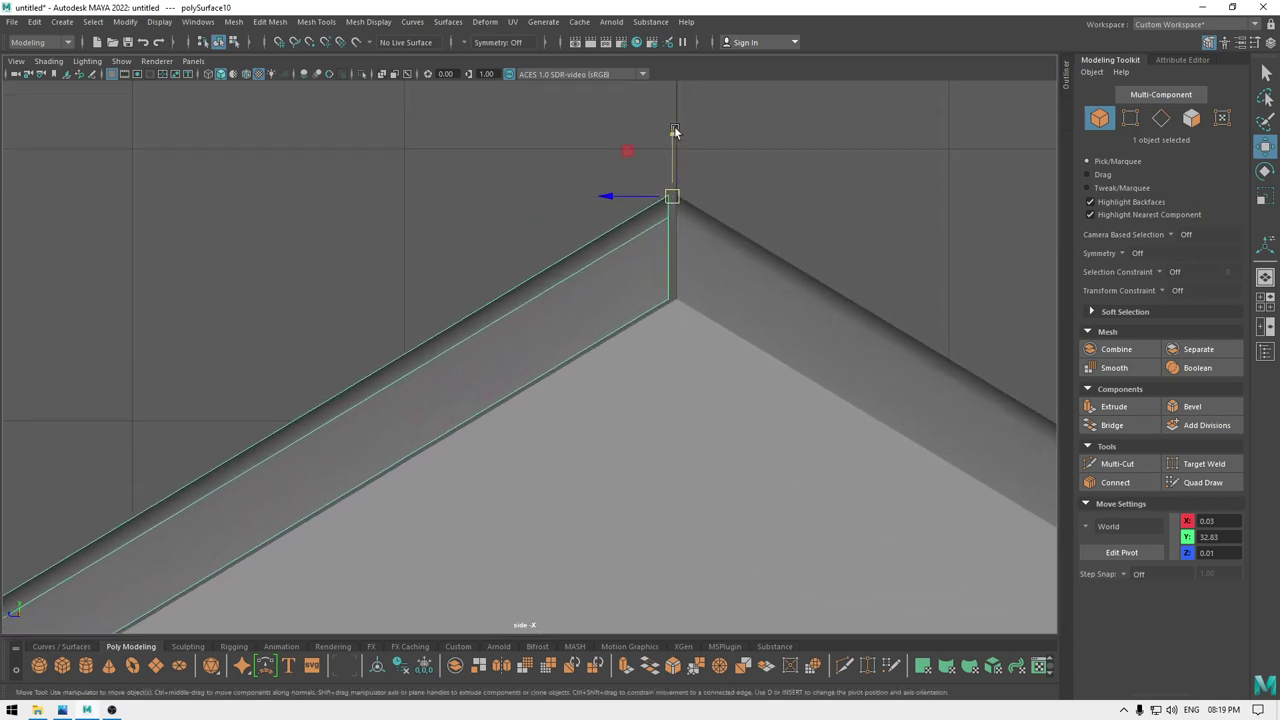
left_click_drag(675, 132, 670, 135)
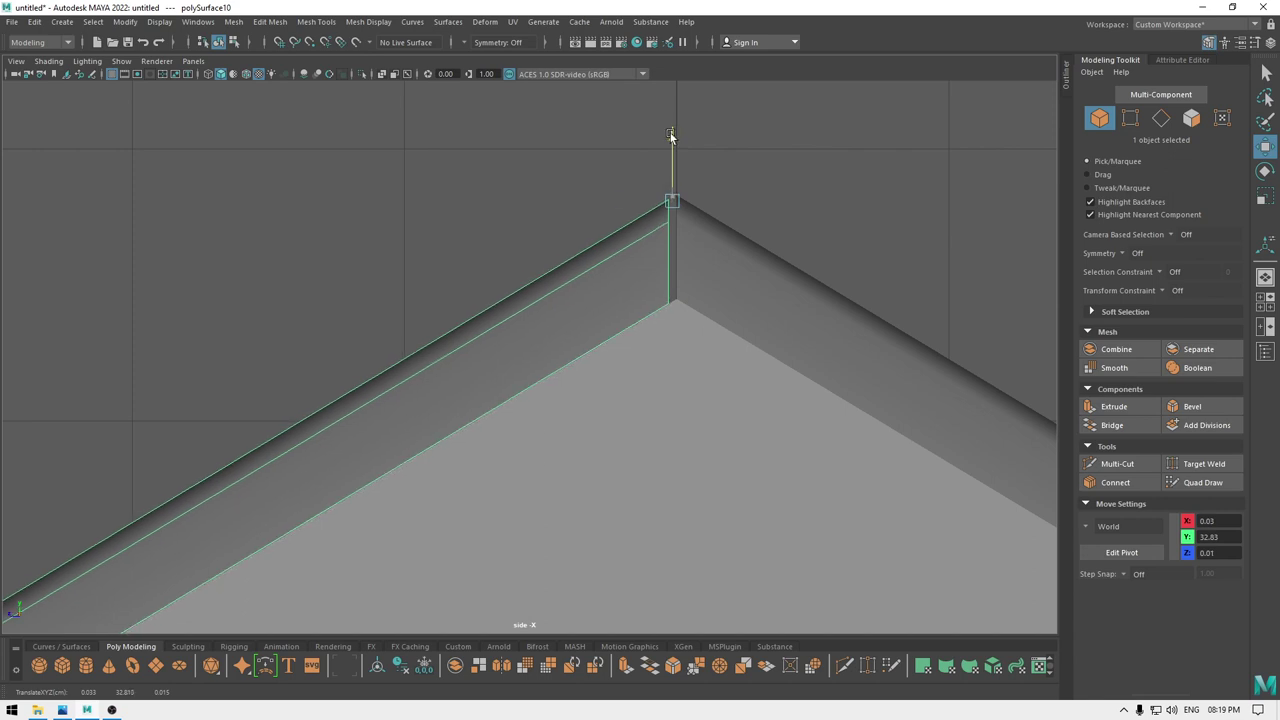
Align the original corrugated panel with the gable peak by moving it to about 32.82 in Y and 0.00 in Z.
left_click(740, 250)
middle_click_drag(799, 311, 701, 251, "alt")
left_click_drag(527, 138, 538, 140)
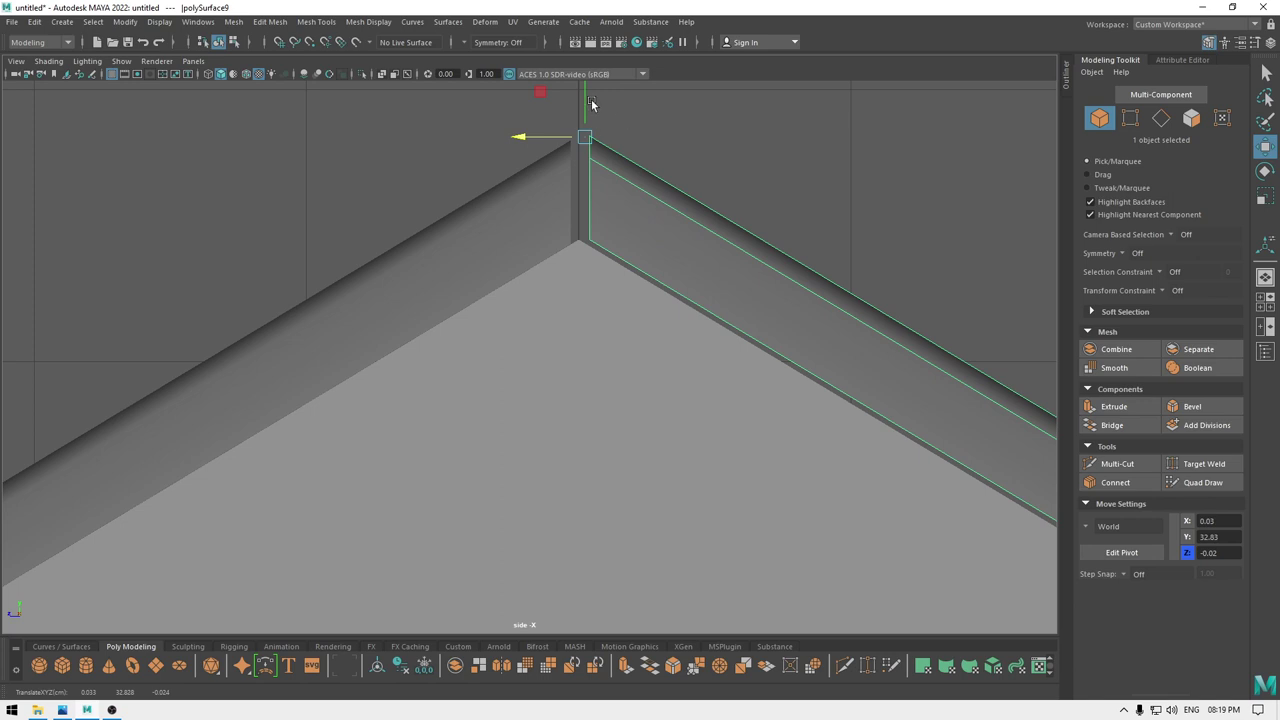
left_click_drag(591, 104, 584, 108)
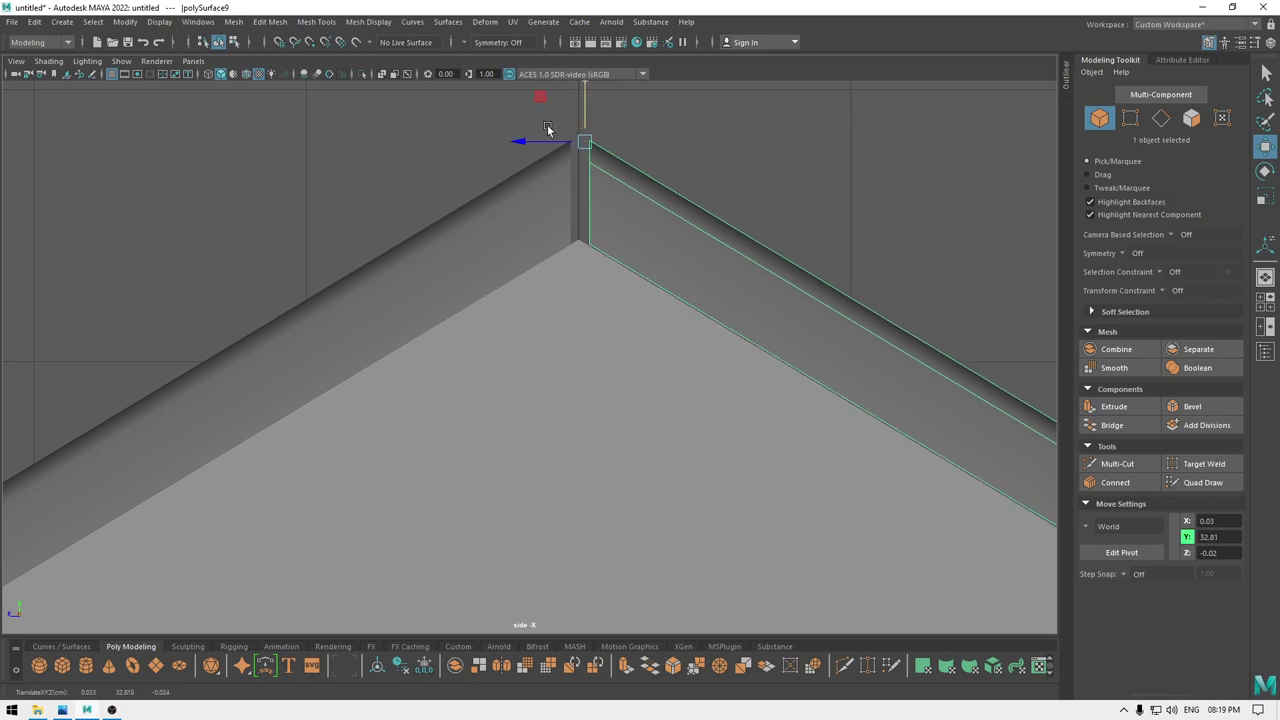
left_click_drag(529, 140, 528, 140)
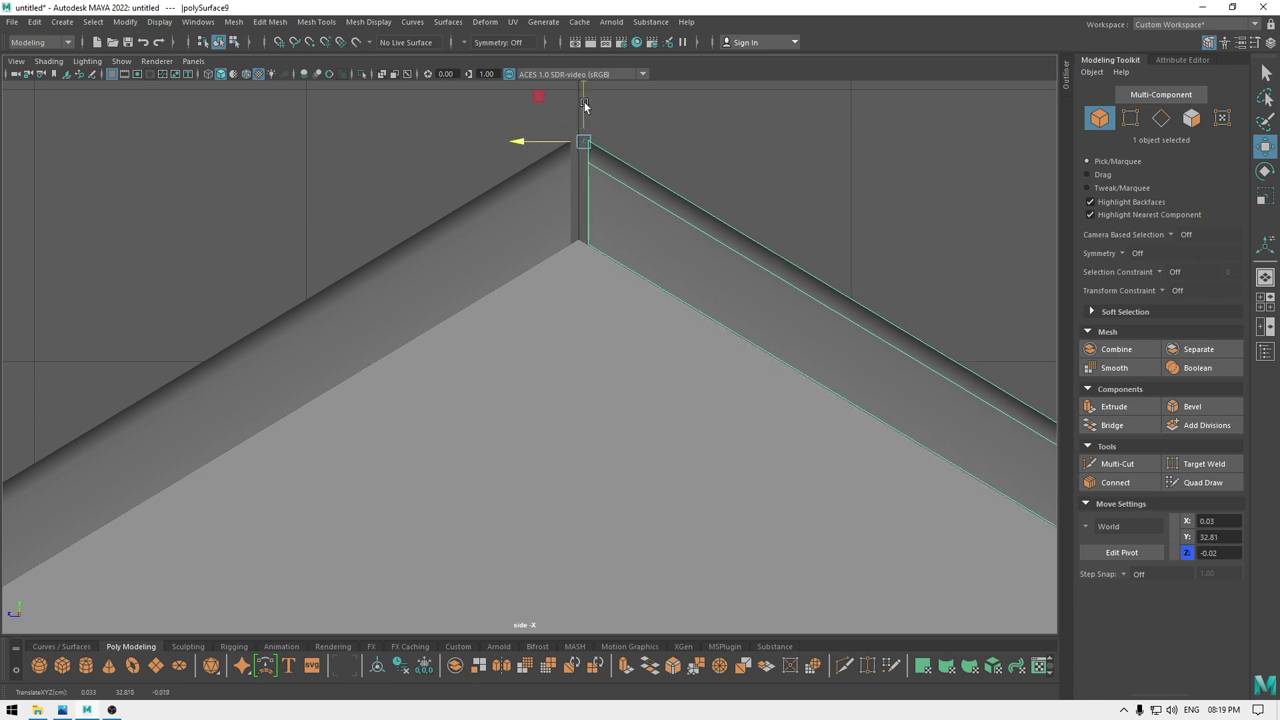
left_click_drag(585, 107, 587, 104)
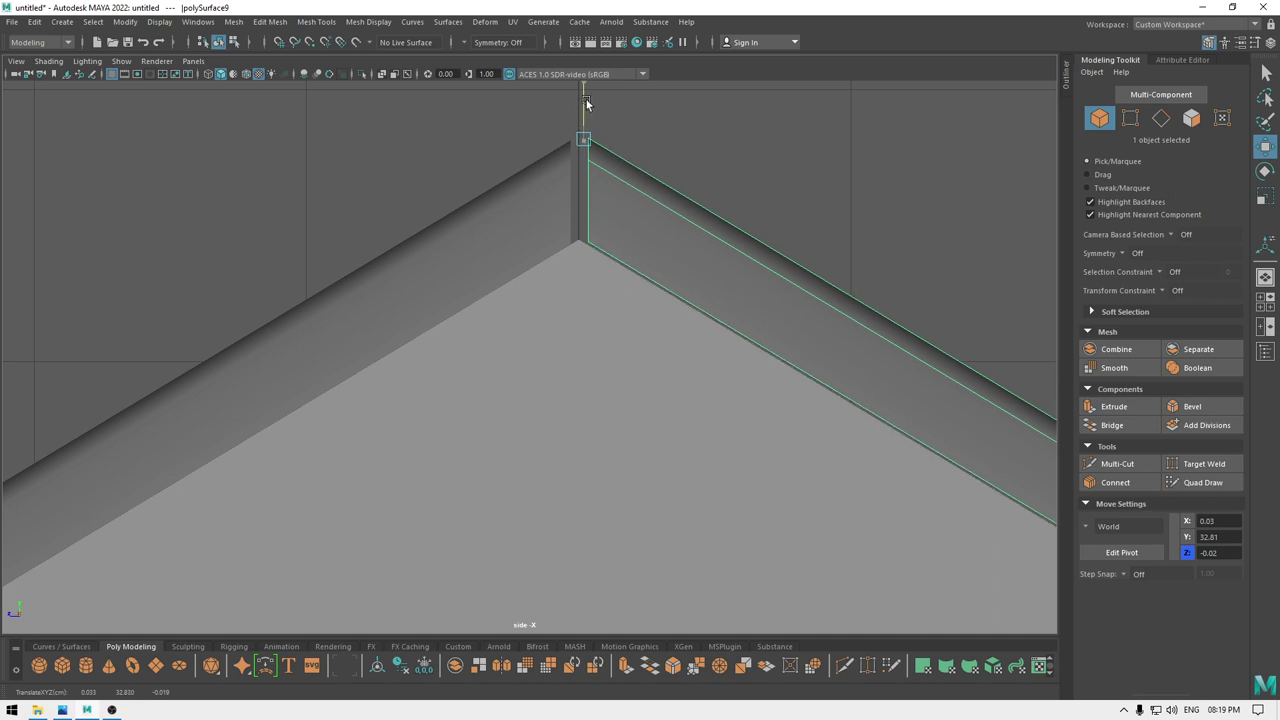
left_click_drag(527, 139, 524, 139)
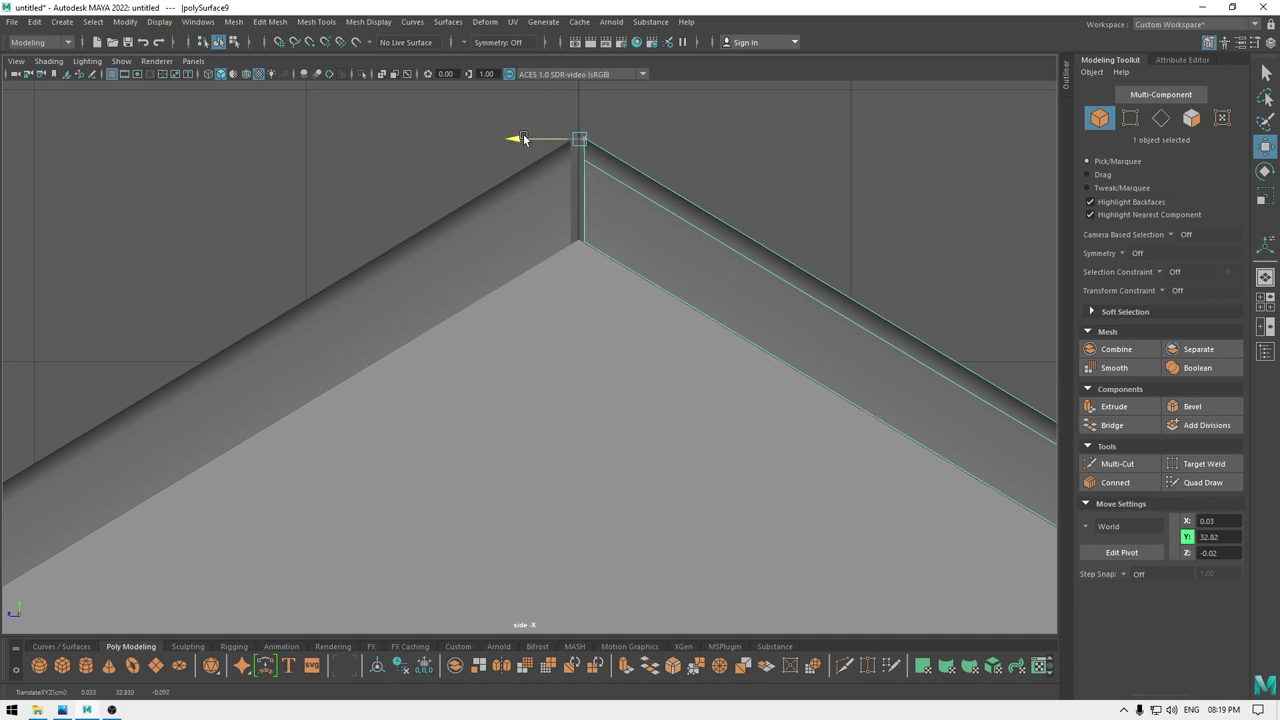
left_click(524, 209)
left_click(590, 192)
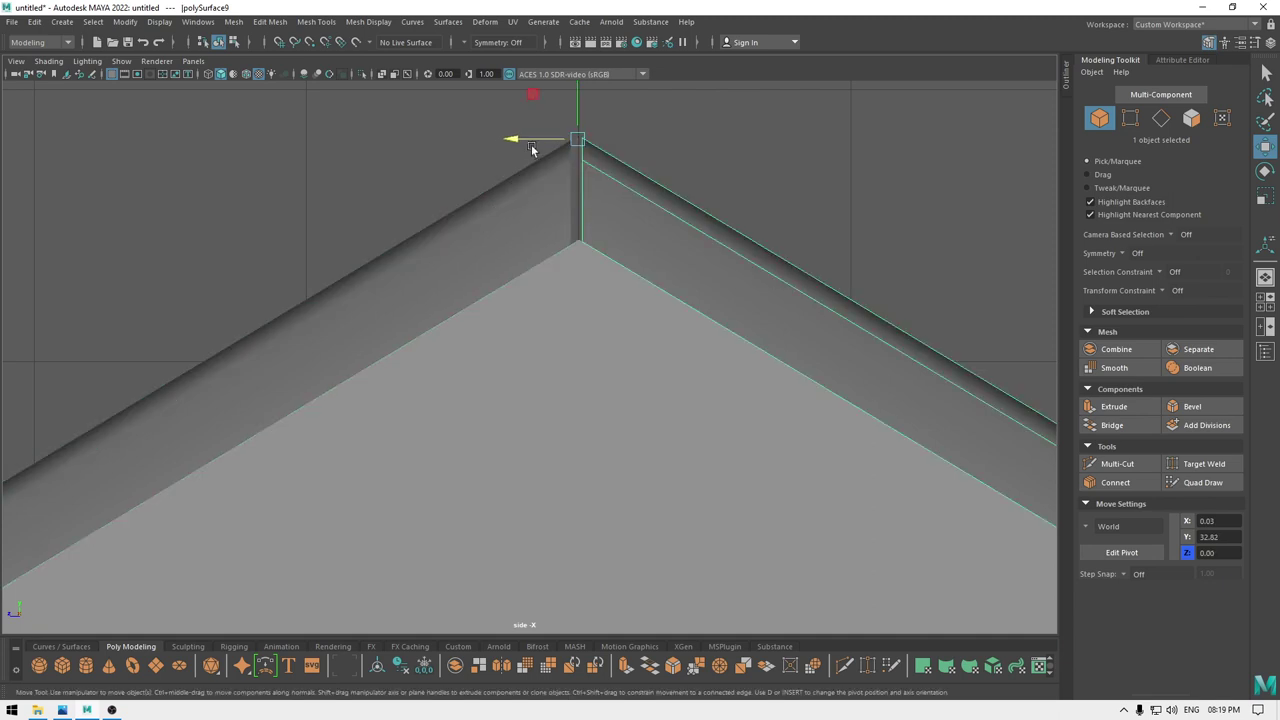
left_click_drag(531, 148, 522, 146)
left_click_drag(579, 98, 584, 97)
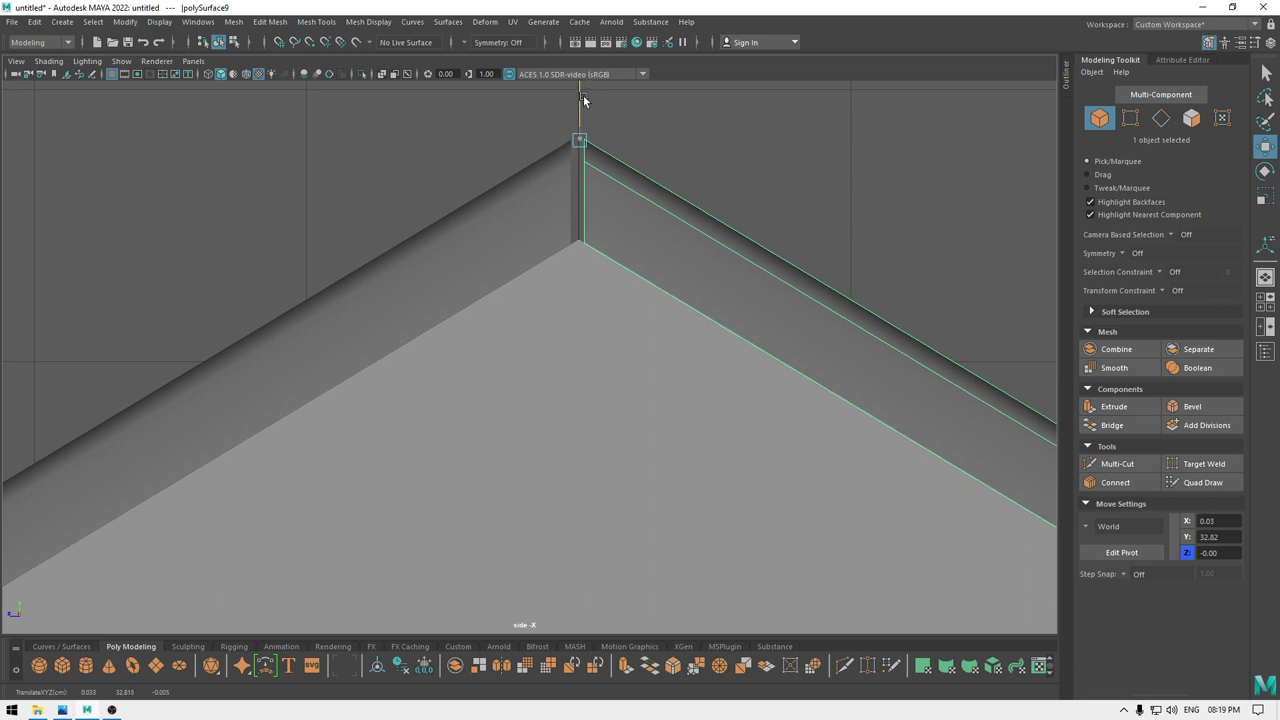
Lower the original corrugated panel to about 32.78 in Y and shift it away from the ridge to about -0.06 in Z.
left_click(716, 151)
scroll(698, 98, "down", 10)
key("space")
left_click_drag(671, 187, 670, 153)
scroll(630, 302, "down", 4)
left_click_drag(546, 258, 798, 246, "alt")
key("space")
left_click(651, 394)
scroll(651, 394, "up", 4)
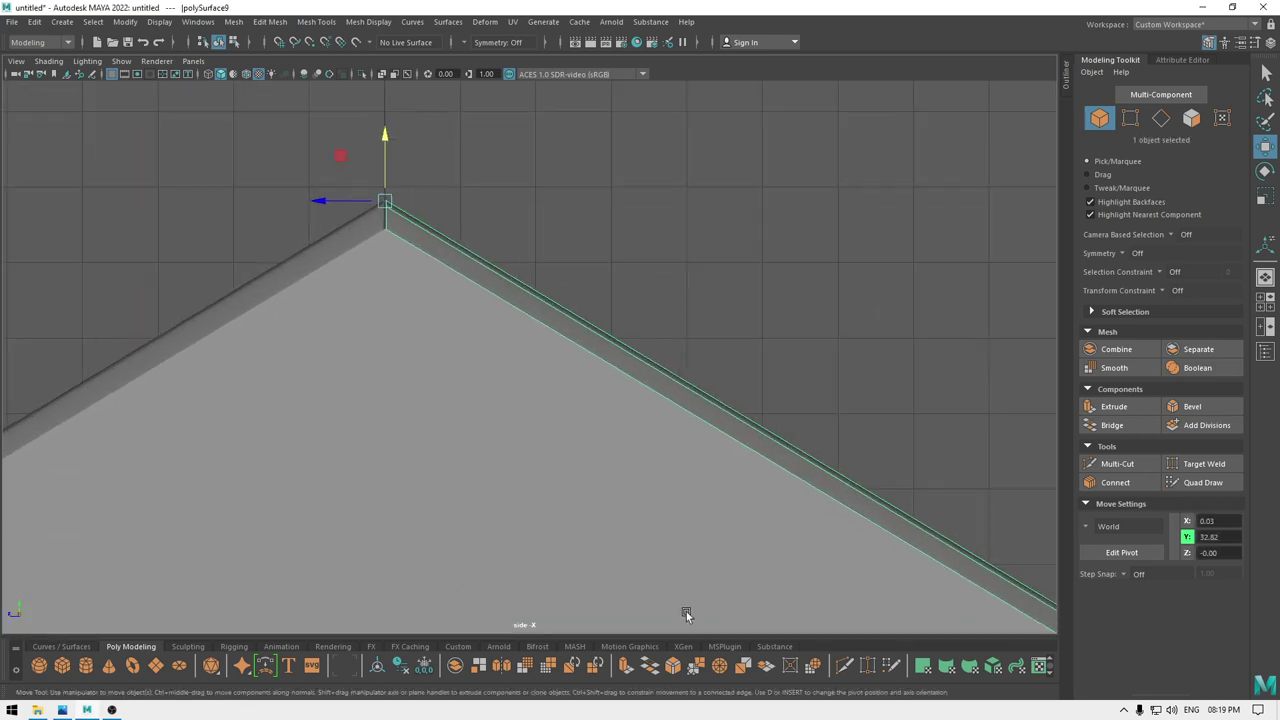
middle_click_drag(268, 282, 317, 221, "alt")
scroll(317, 221, "up", 4)
middle_click_drag(440, 350, 574, 404, "alt")
scroll(576, 377, "down", 3)
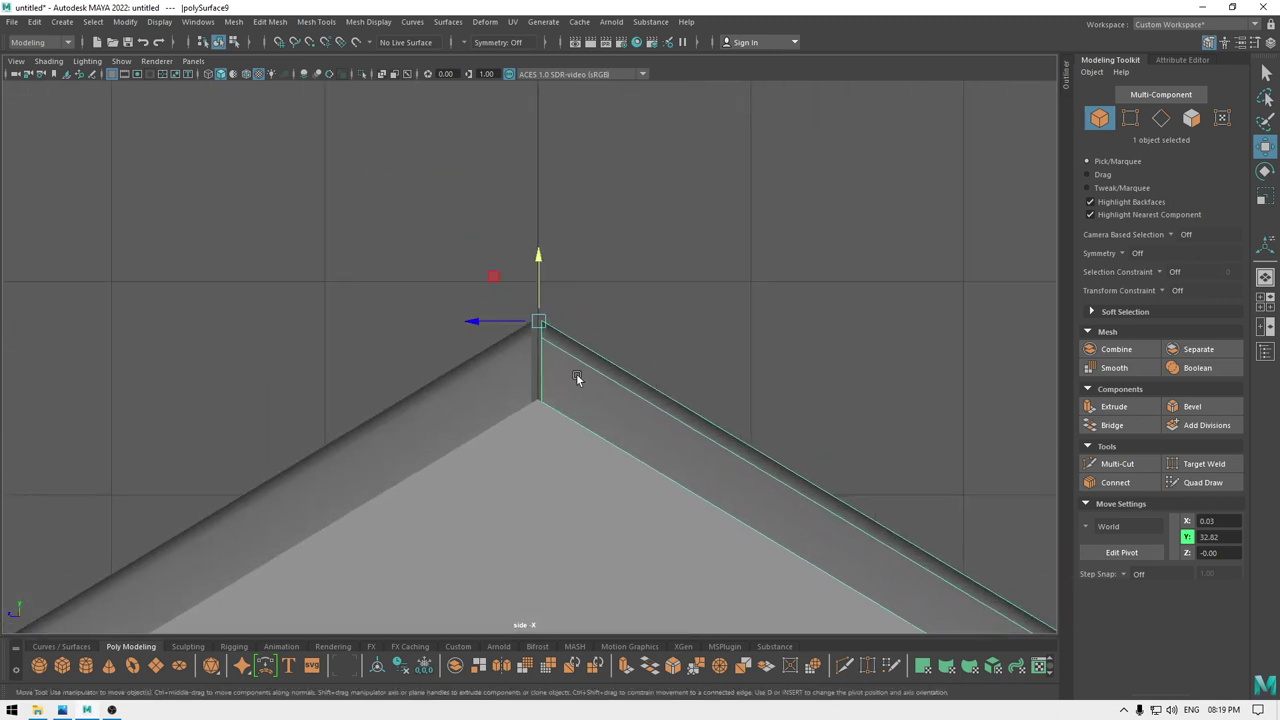
left_click_drag(536, 236, 536, 260)
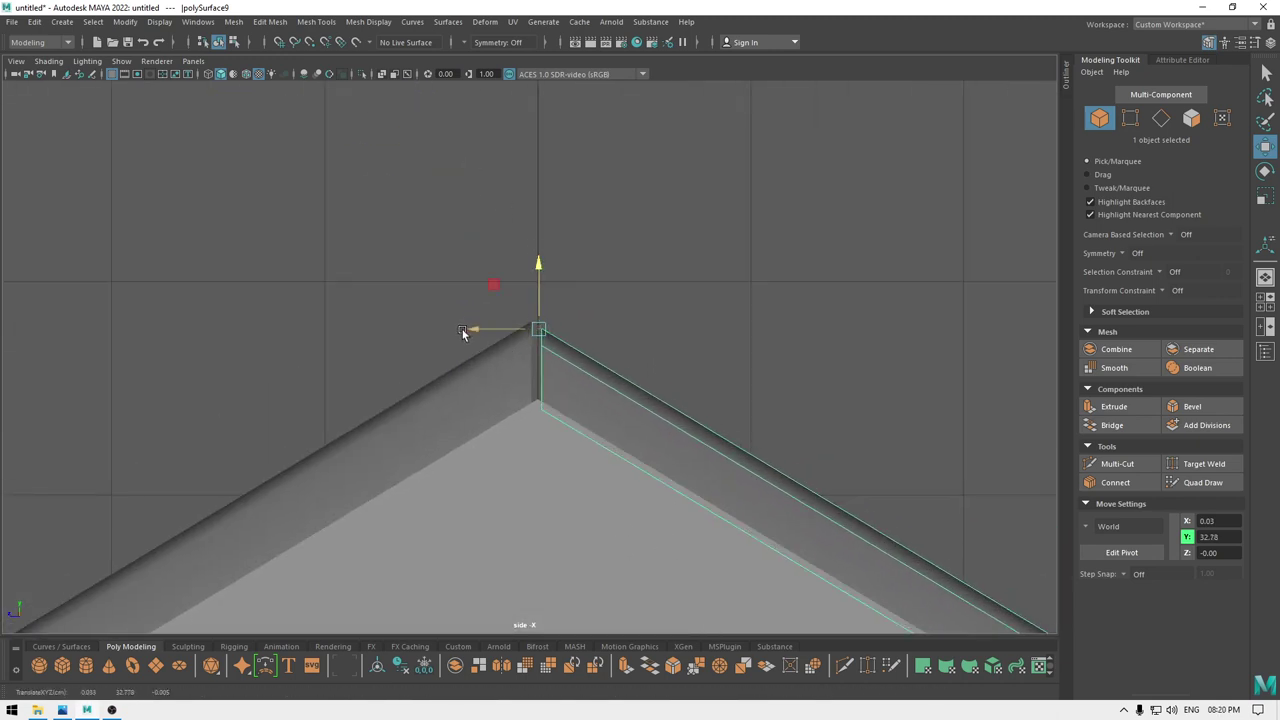
left_click_drag(462, 329, 487, 336)
Lower the mirrored corrugated panel to about 32.77 in Y and shift it away from the ridge to about 0.08 in Z.
left_click(475, 391)
middle_click_drag(487, 395, 538, 317, "alt")
left_click_drag(580, 182, 578, 191)
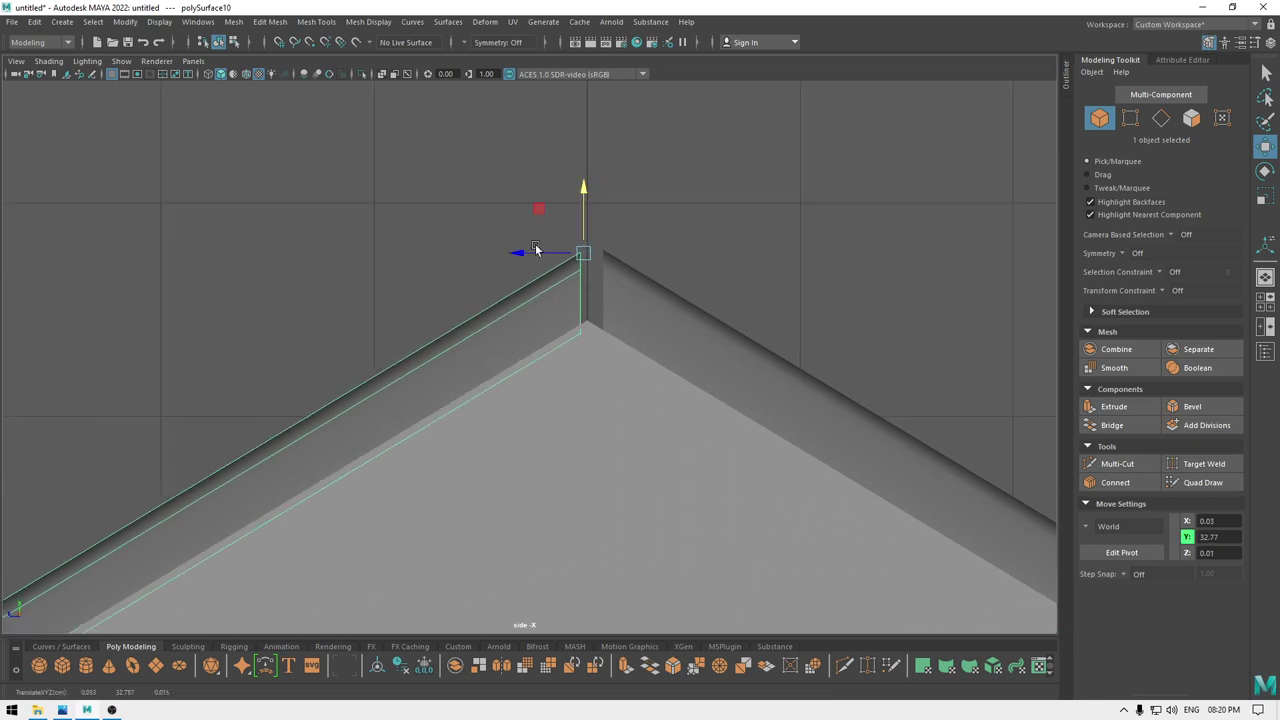
left_click_drag(535, 249, 506, 255)
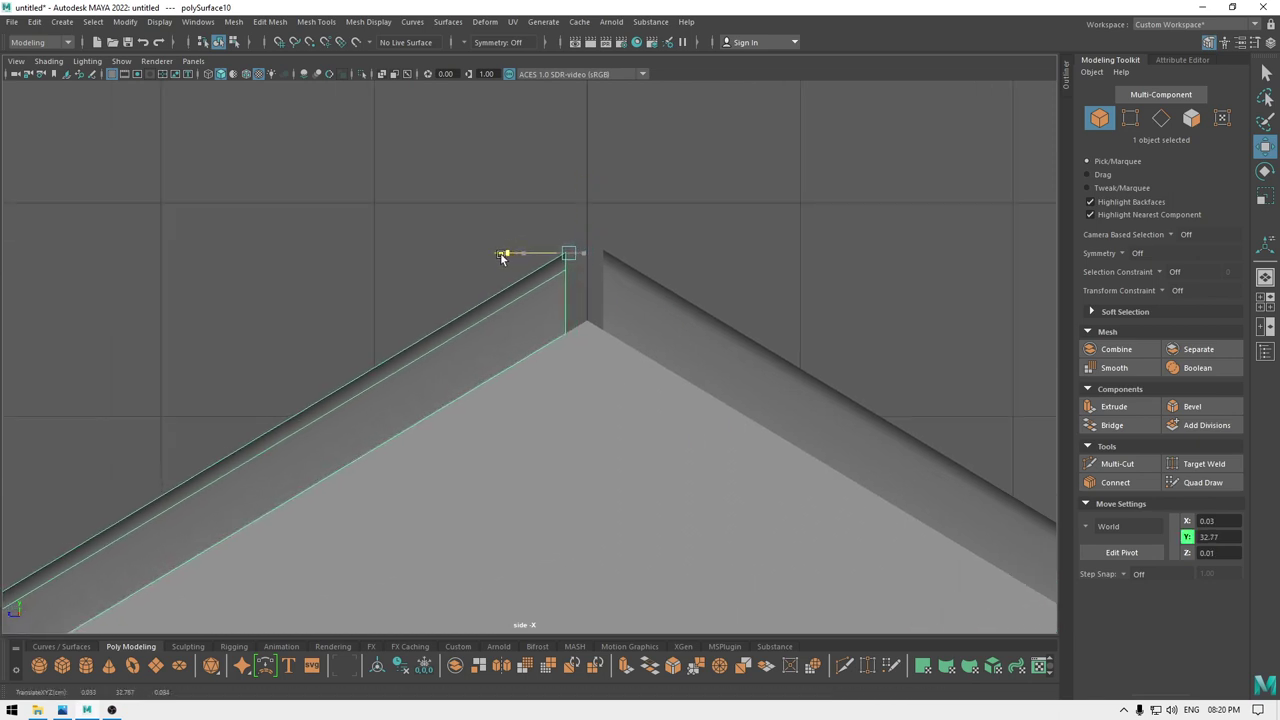
Nudge the original corrugated panel along Z and Y to fine-tune its fit at the ridge, and deselect it.
left_click(648, 316)
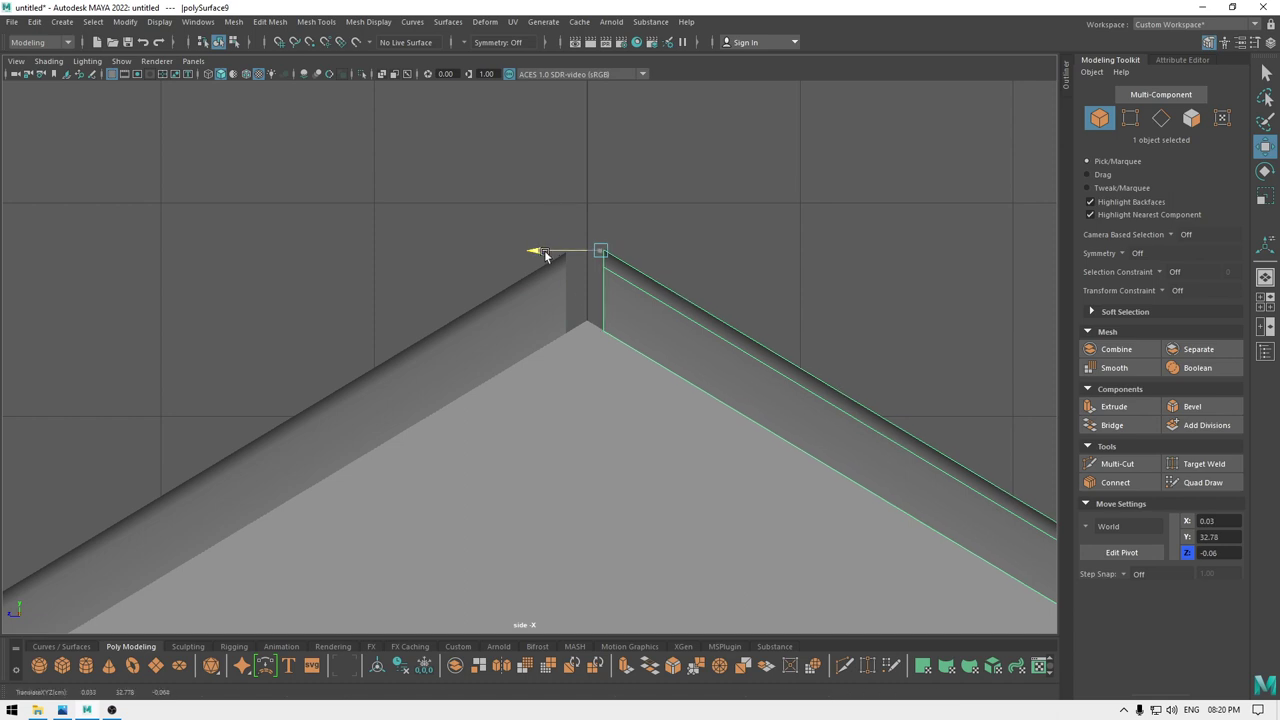
left_click_drag(545, 255, 562, 255)
left_click_drag(605, 199, 608, 141)
key("space")
left_click_drag(660, 262, 645, 266, "alt")
left_click(716, 296)
Select the corrugated panels of both roof slopes and scale them slightly wider along X to reach the gable ends.
left_click_drag(640, 345, 692, 367, "alt")
scroll(560, 504, "up", 5)
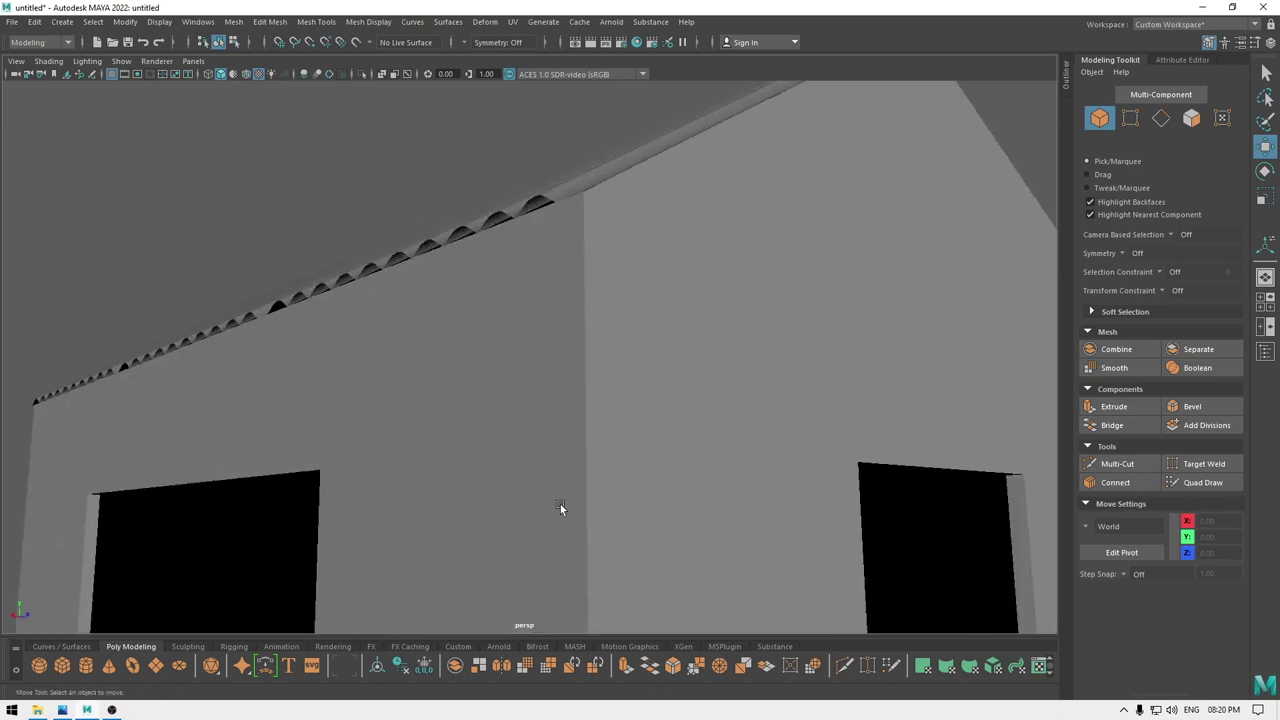
left_click_drag(560, 504, 536, 470, "alt")
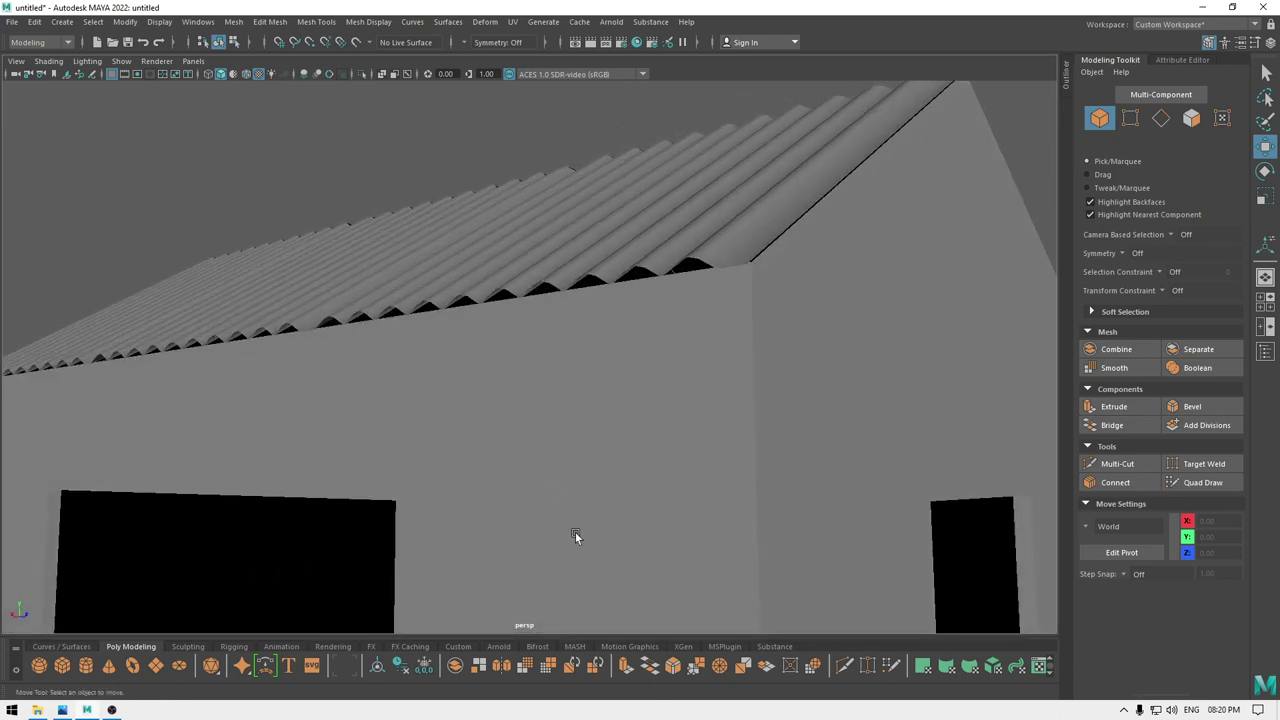
scroll(575, 531, "down", 5)
left_click_drag(510, 305, 556, 387, "alt")
left_click(558, 386)
left_click_drag(639, 438, 501, 438, "alt")
left_click(627, 394, "shift")
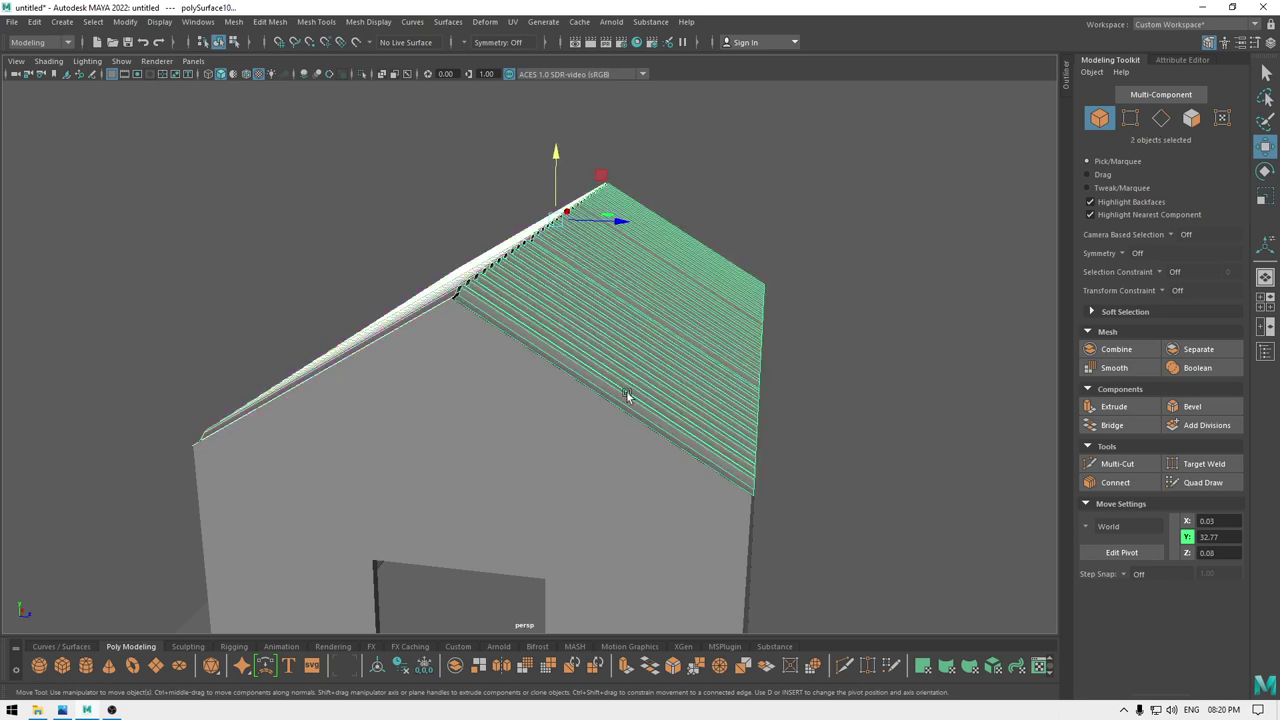
left_click_drag(627, 394, 465, 429, "alt")
key("r")
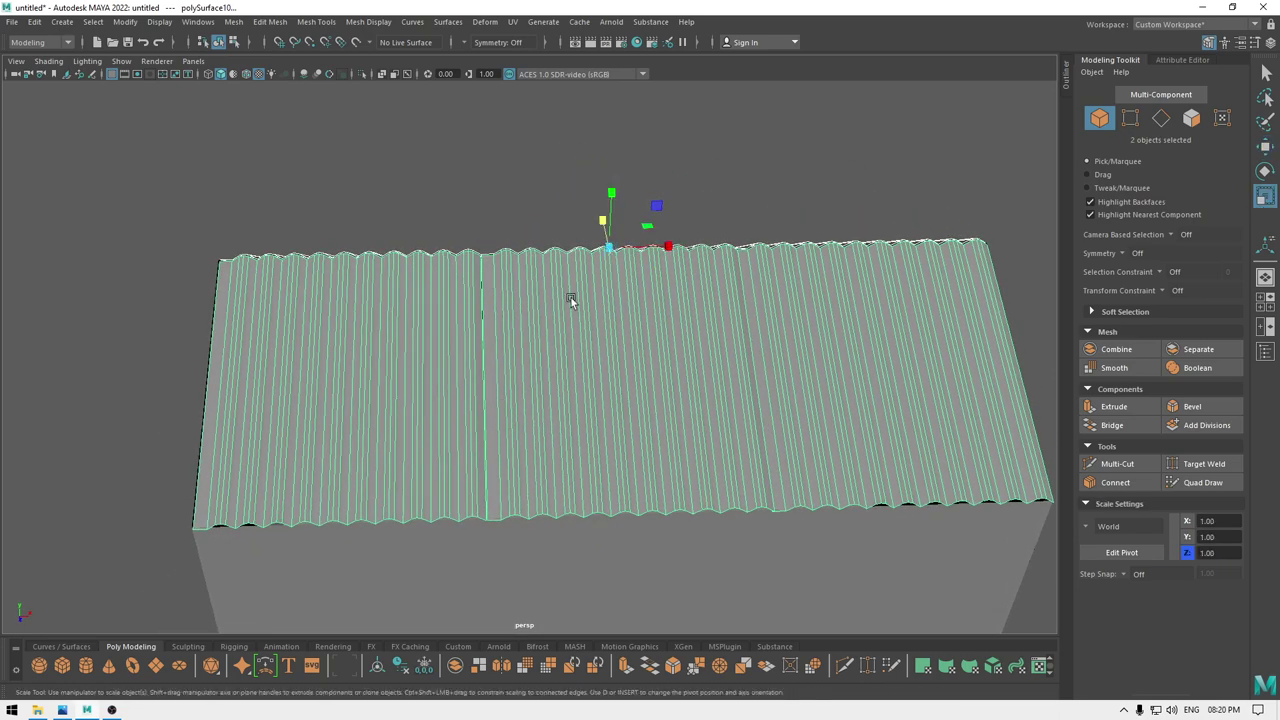
left_click_drag(667, 246, 668, 246)
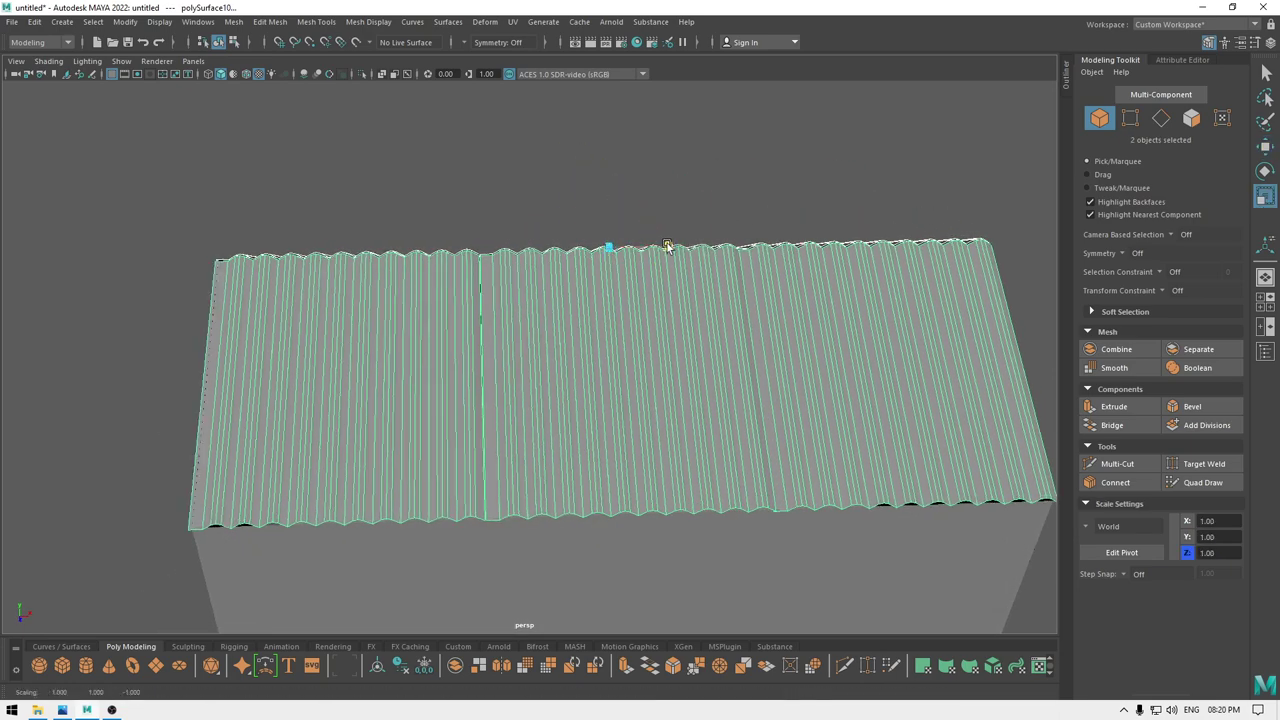
left_click(796, 163)
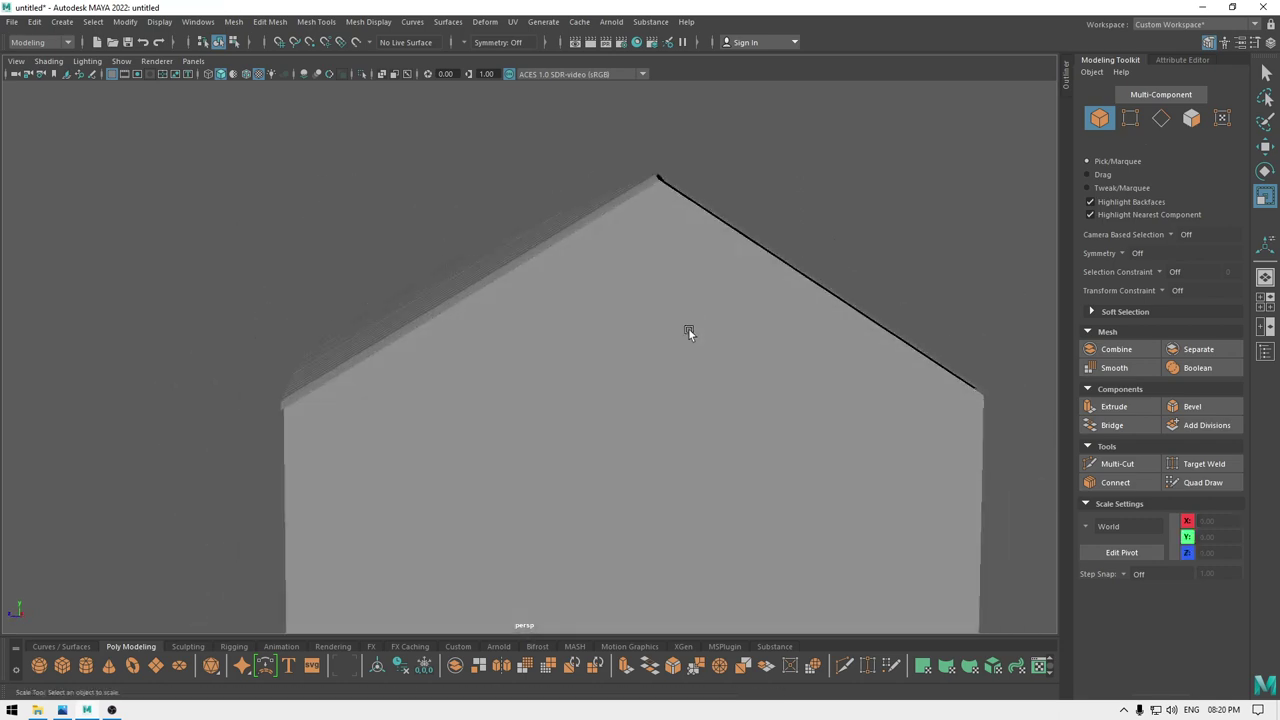